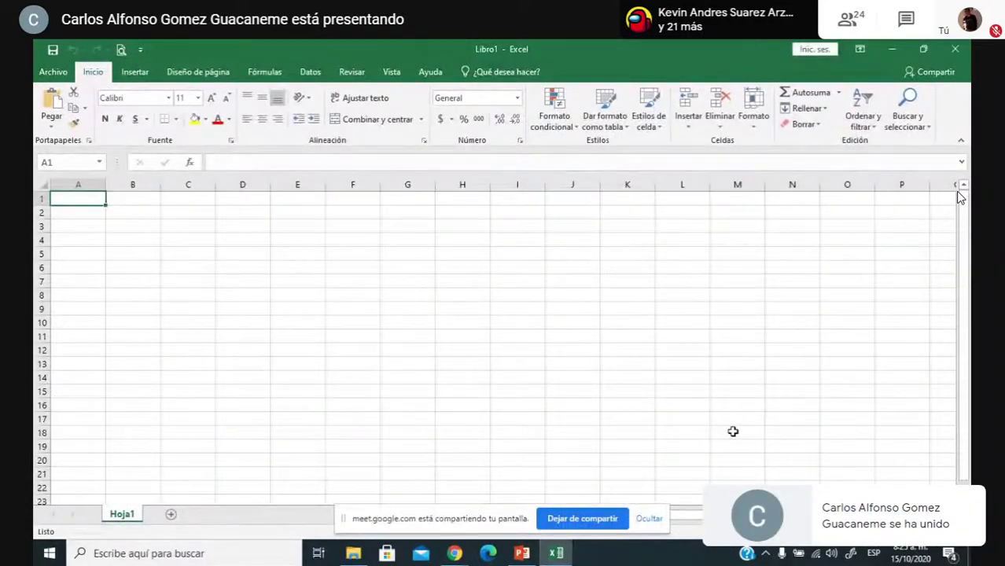
# Step: Paste the copied picture of the coordinates and area table into the blank sheet, then deselect it
pyautogui.rightClick(126, 230)
pyautogui.click(202, 291)
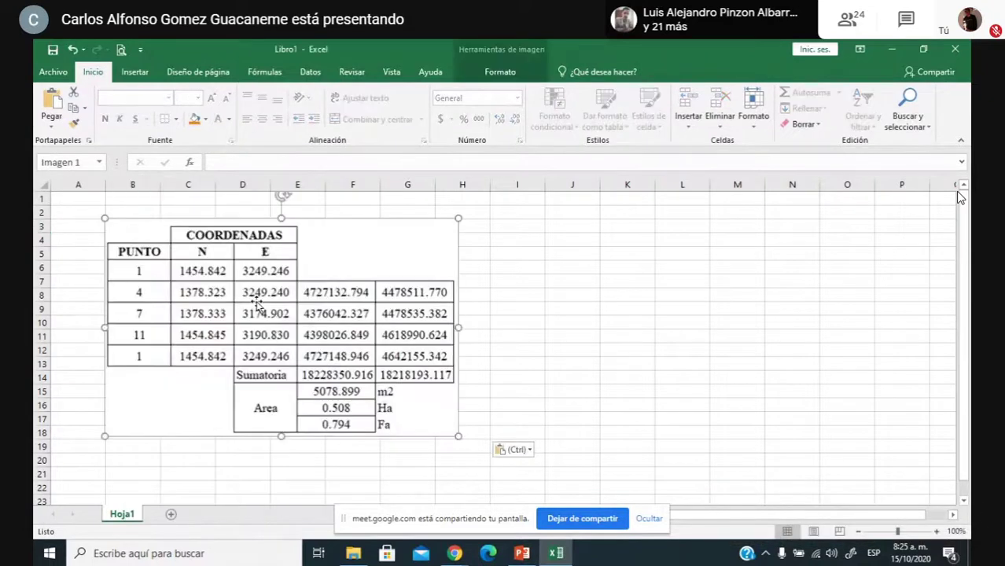
pyautogui.click(514, 243)
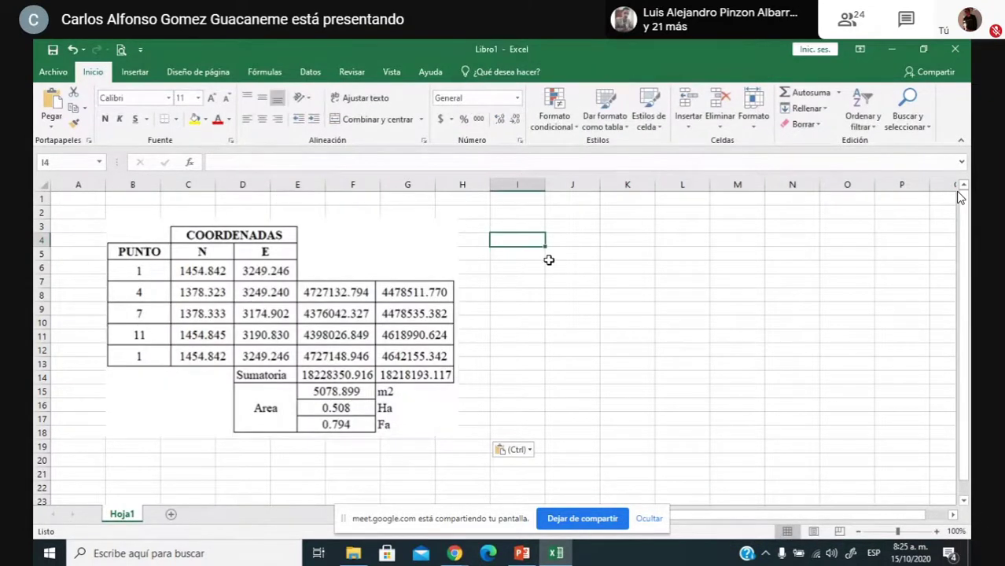
# Step: Enter the heading "pto" in I6 and list the point numbers 1, 4, 7, 11 and 1 in I7:I11
pyautogui.press('Down')
pyautogui.press('Down')
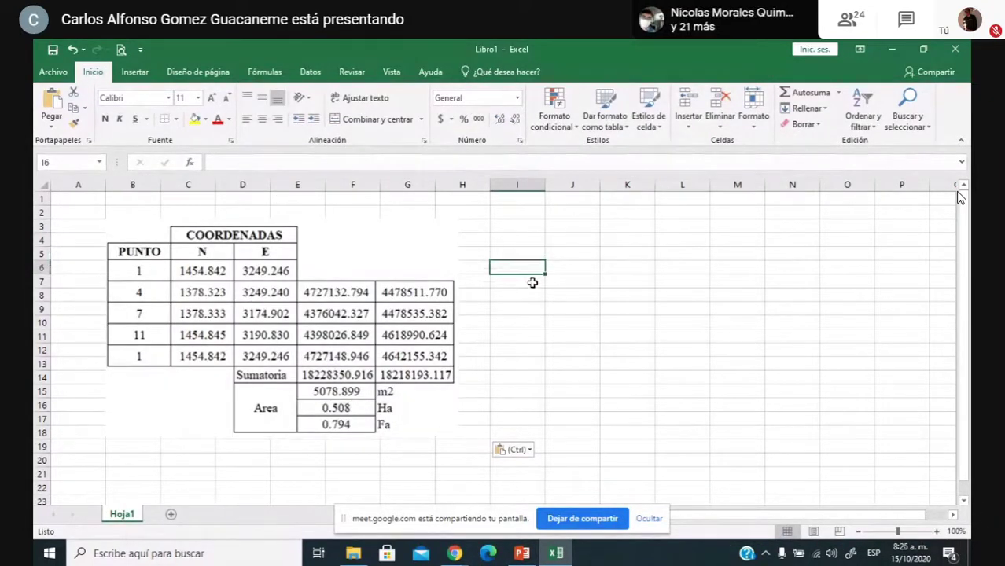
pyautogui.write('pto')
pyautogui.press('Return')
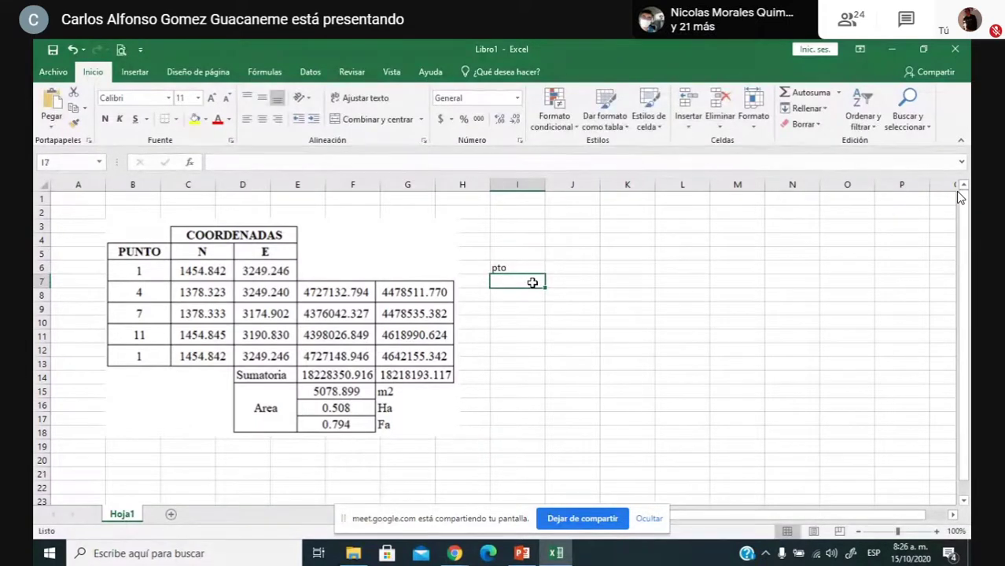
pyautogui.write('1')
pyautogui.press('Return')
pyautogui.write('4')
pyautogui.press('Return')
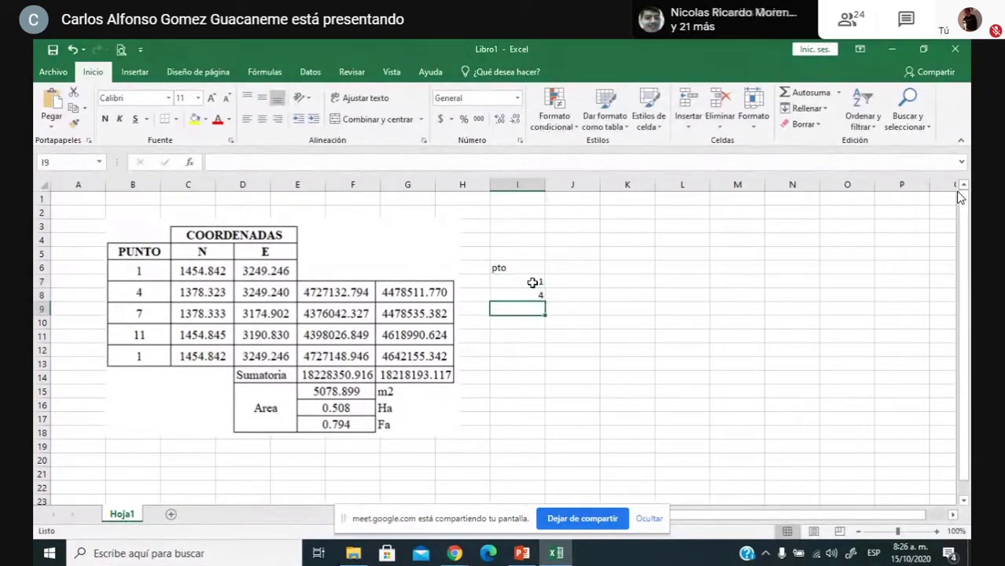
pyautogui.write('7')
pyautogui.press('Return')
pyautogui.write('11')
pyautogui.press('Return')
pyautogui.write('1')
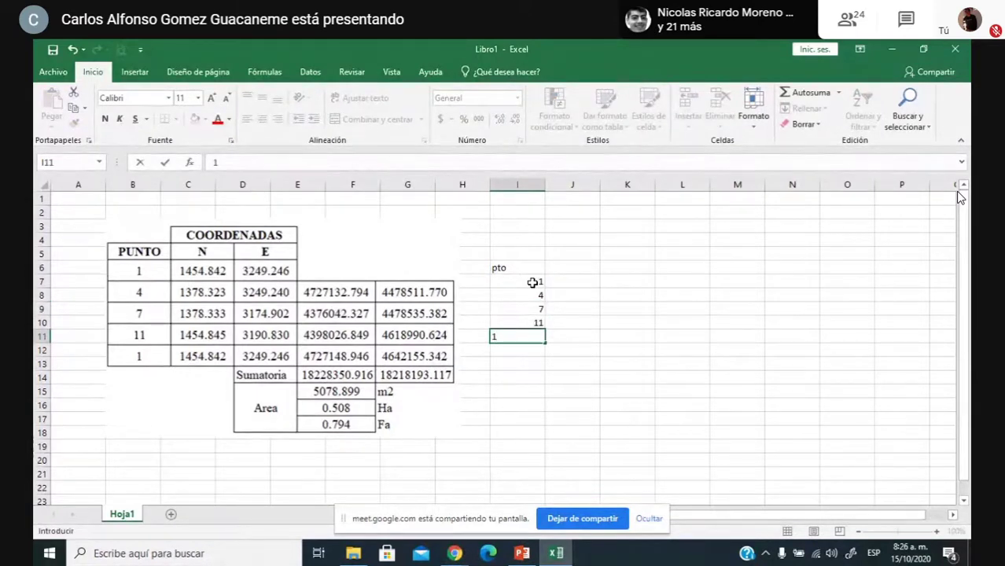
# Step: Add the coordinate headings "N" in J6 and "E" in K6
pyautogui.click(566, 263)
pyautogui.write('N')
pyautogui.press('Tab')
pyautogui.press('Tab')
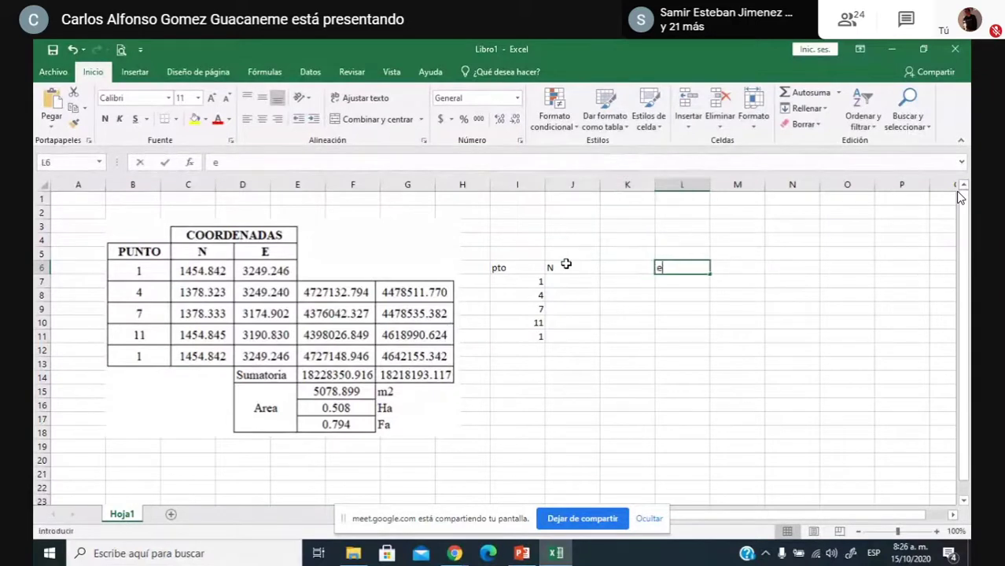
pyautogui.write('e')
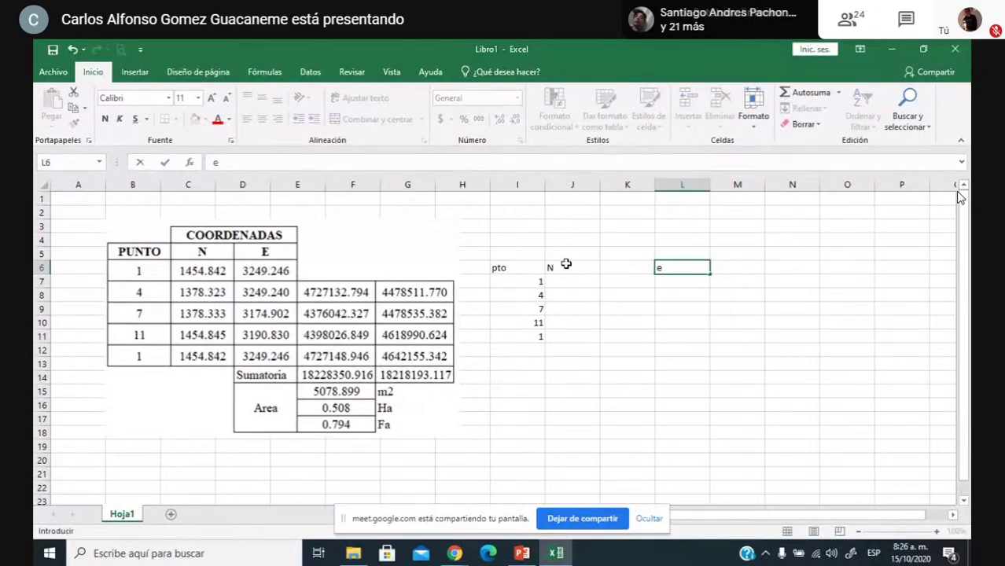
pyautogui.press('BackSpace')
pyautogui.write('E')
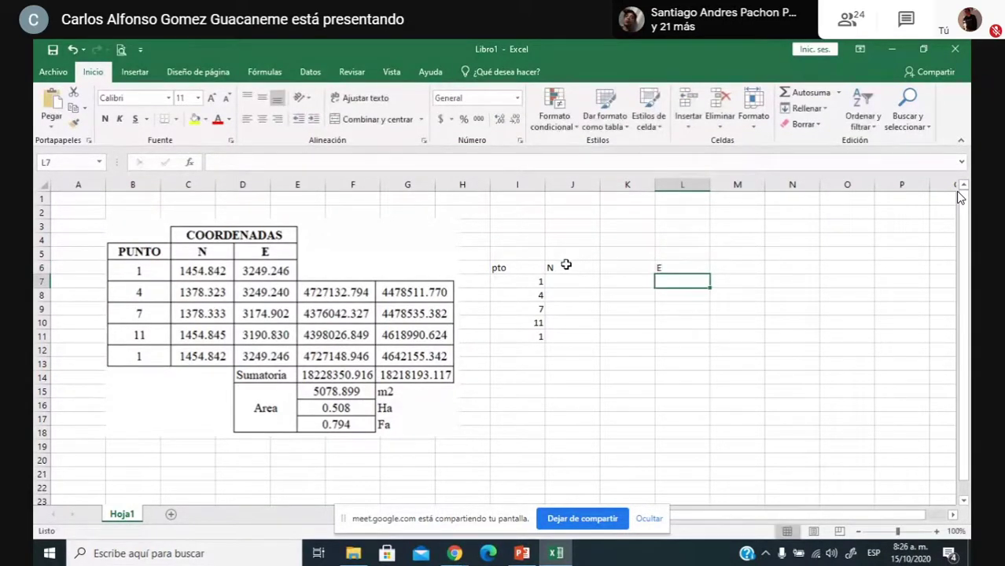
pyautogui.hotkey('ctrl', 'Return')
pyautogui.moveTo(670, 275); pyautogui.dragTo(606, 272)
# Step: Enter the N coordinates 1454,842, 1378,323, 1378,333 and 1454,845 for points 1, 4, 7 and 11 in J7:J10
pyautogui.click(573, 287)
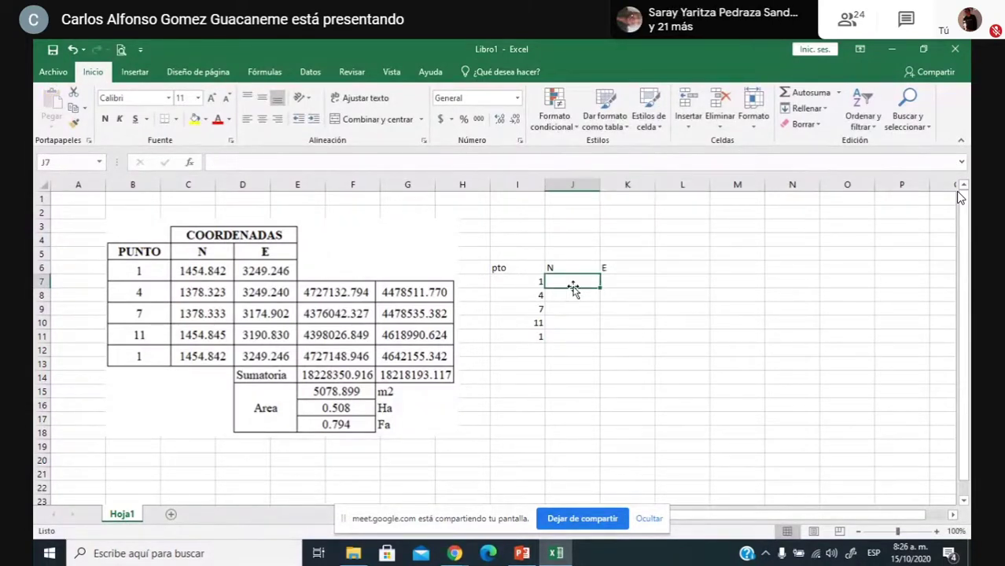
pyautogui.write('1454,842')
pyautogui.press('Return')
pyautogui.write('138')
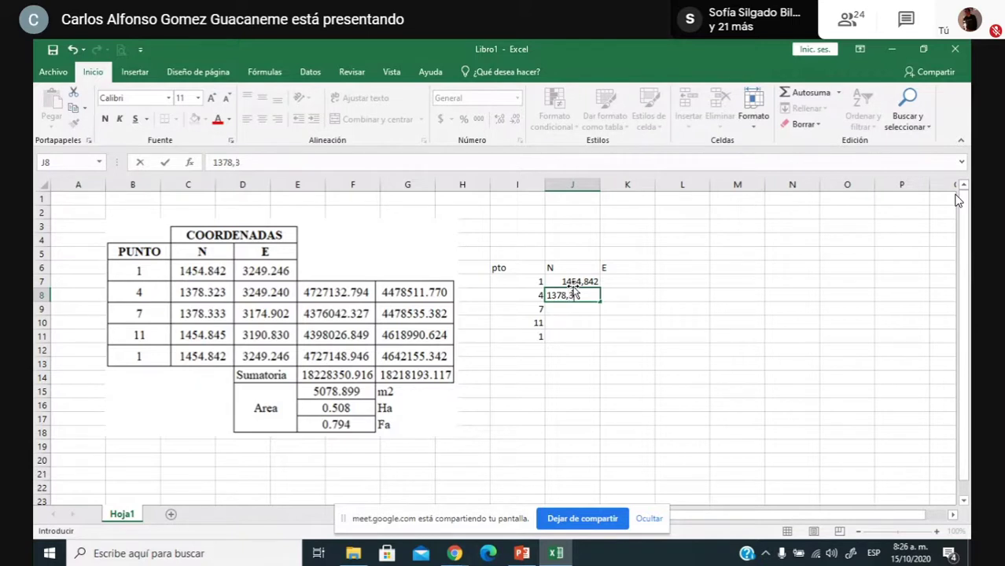
pyautogui.write('8,323')
pyautogui.press('Return')
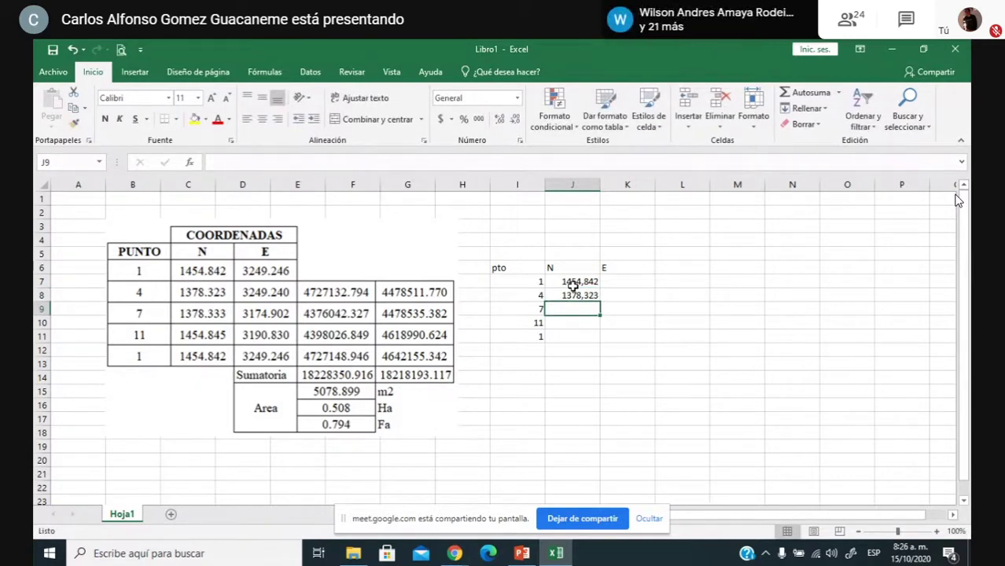
pyautogui.write('1378')
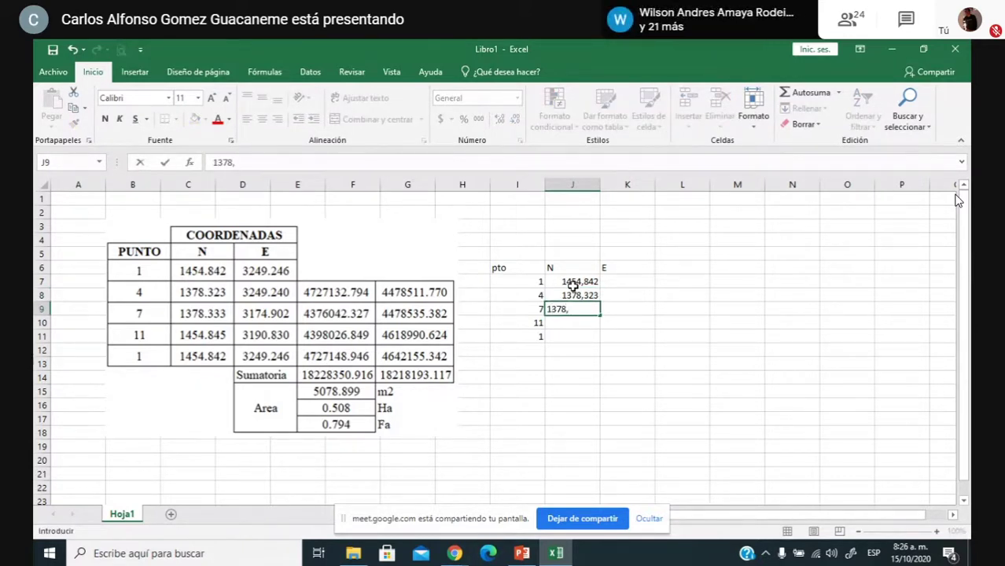
pyautogui.write(',333')
pyautogui.press('Return')
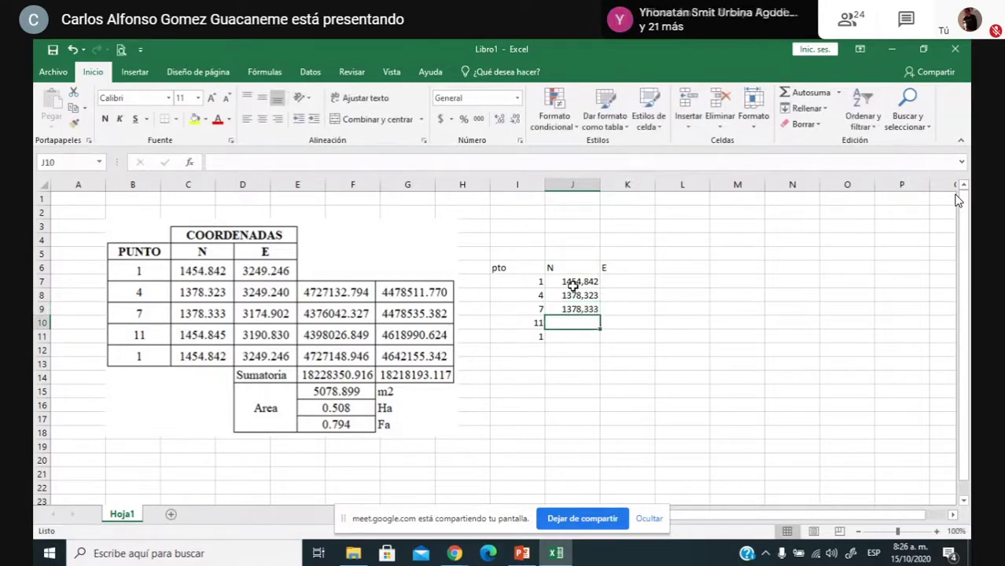
pyautogui.write('1454')
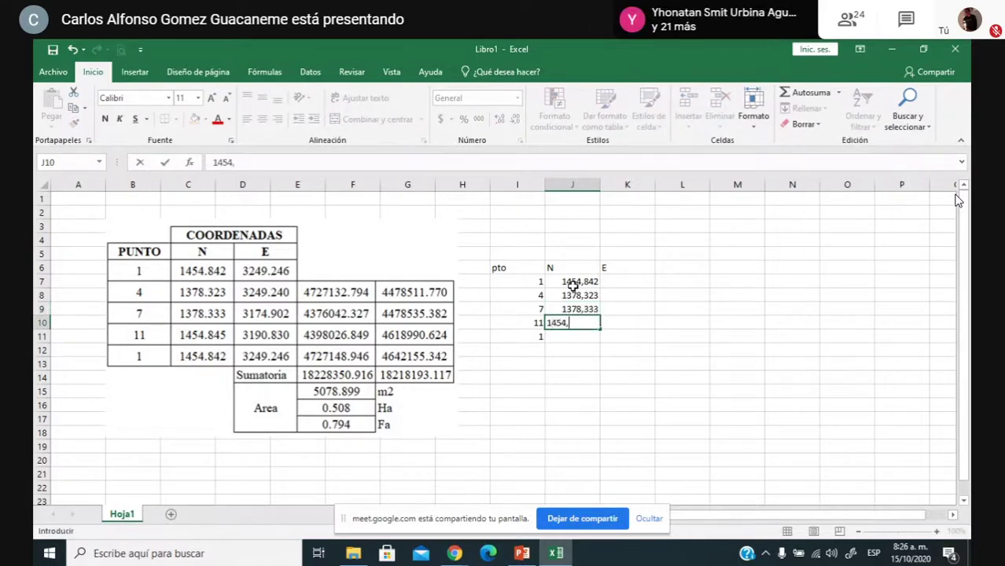
pyautogui.write(',845')
pyautogui.press('Return')
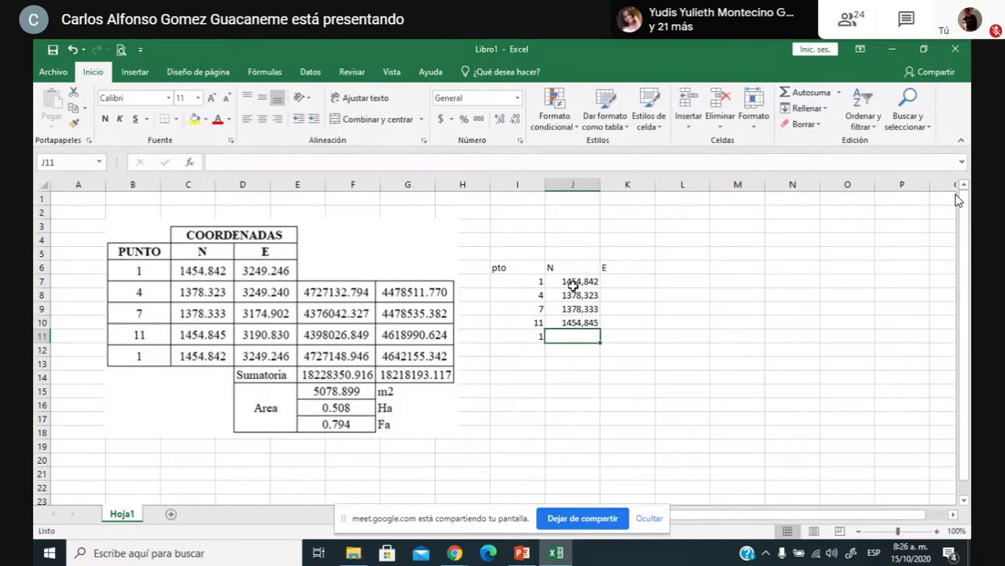
# Step: Link the closing point's N value in J11 to J7 and copy the formula across to K11
pyautogui.write('=')
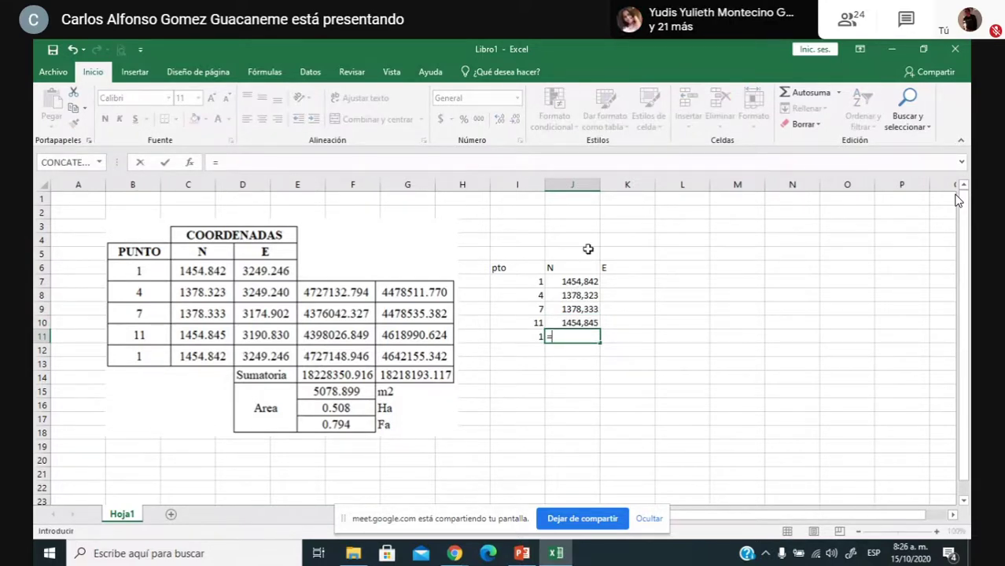
pyautogui.click(586, 281)
pyautogui.press('Return')
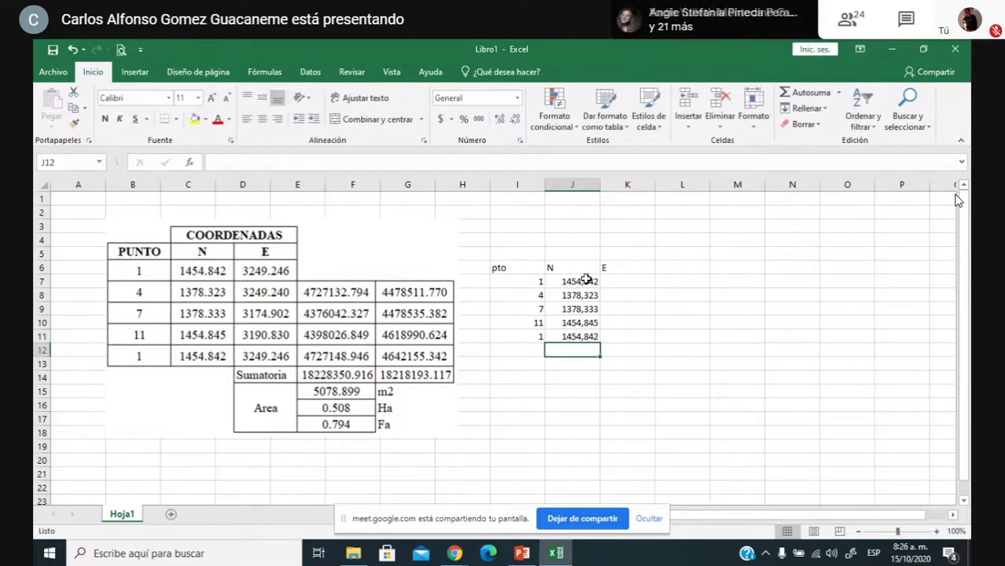
pyautogui.click(589, 335)
pyautogui.moveTo(599, 343); pyautogui.dragTo(653, 343)
pyautogui.click(634, 360)
# Step: Enter the E coordinates 3249,246, 3249,240, 3174,902 and 3190,830 for points 1, 4, 7 and 11 in K7:K10
pyautogui.click(639, 281)
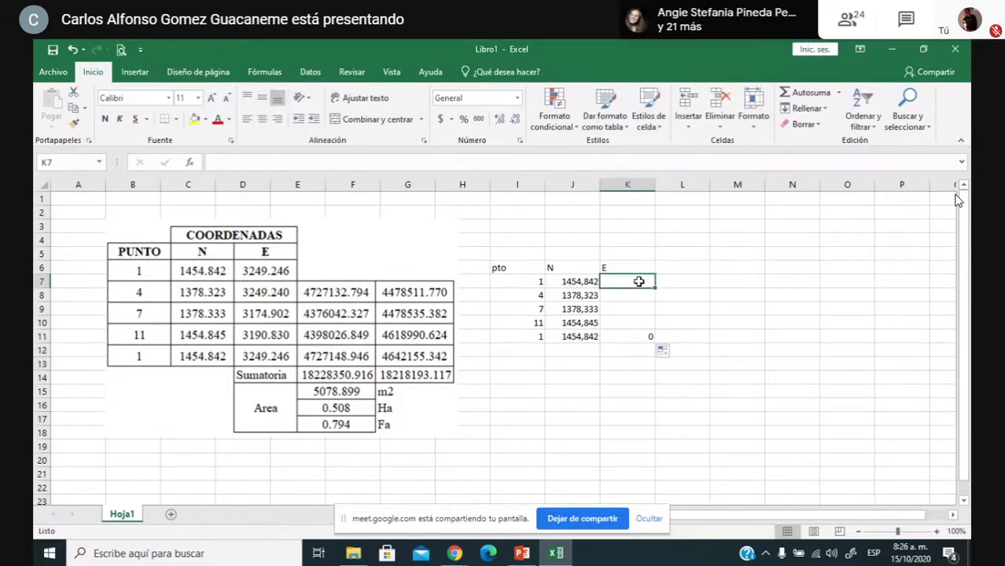
pyautogui.write('3249,246')
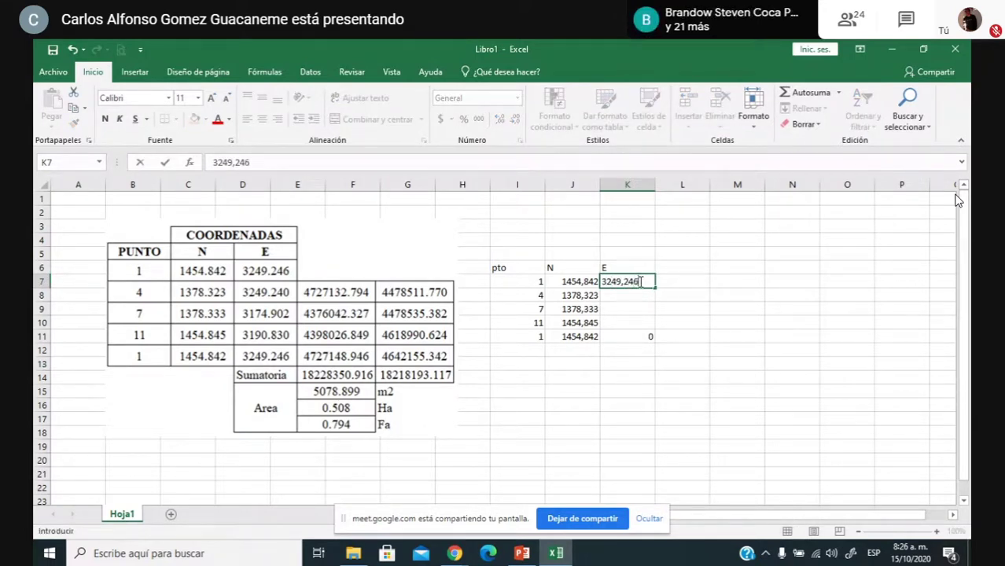
pyautogui.press('Return')
pyautogui.write('3249,240')
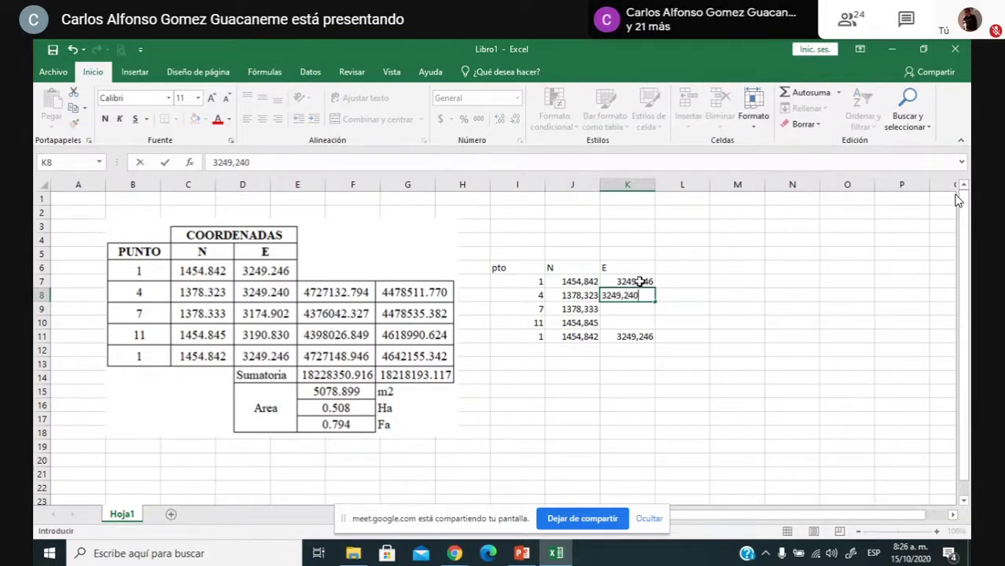
pyautogui.press('Return')
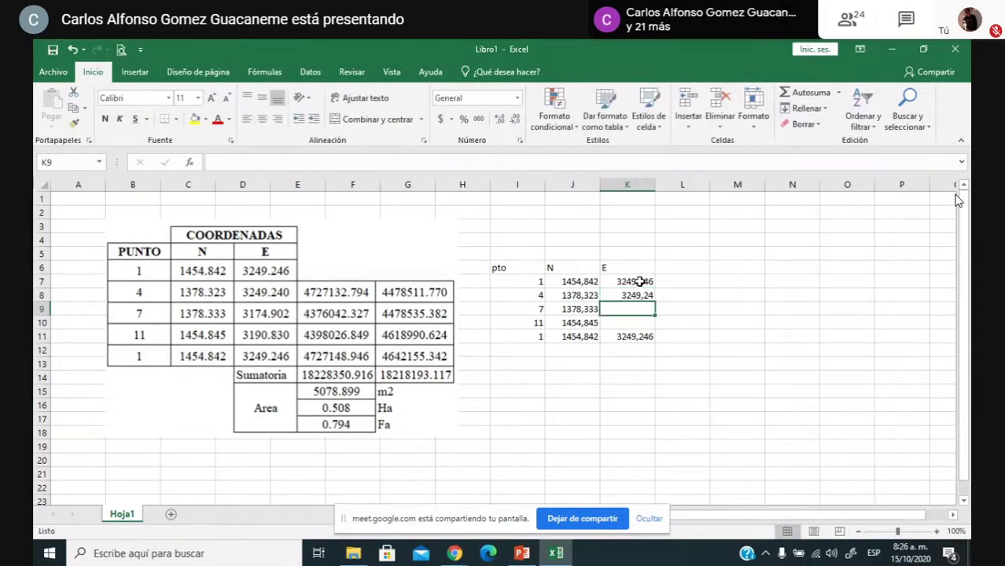
pyautogui.write('3174')
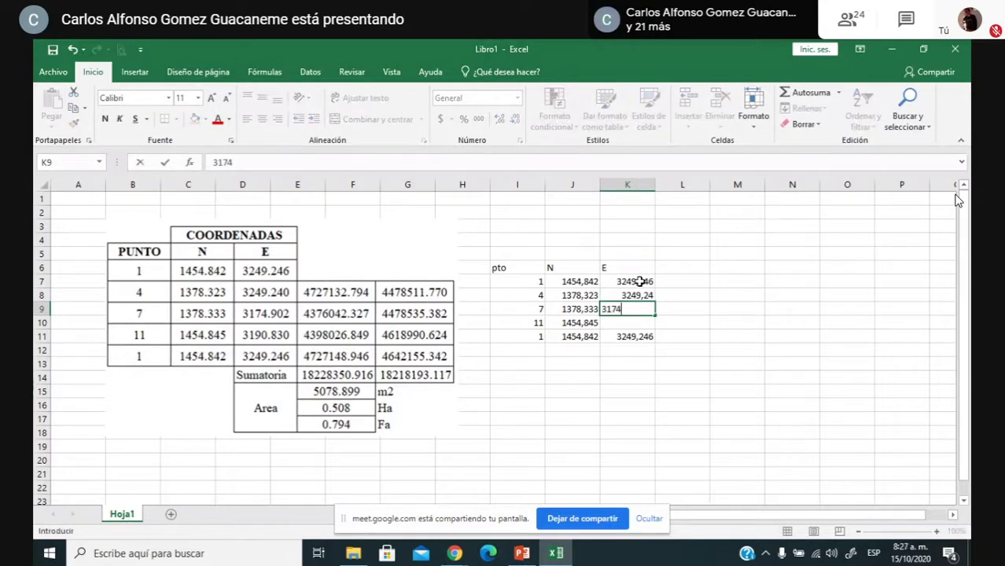
pyautogui.write(',902')
pyautogui.press('Return')
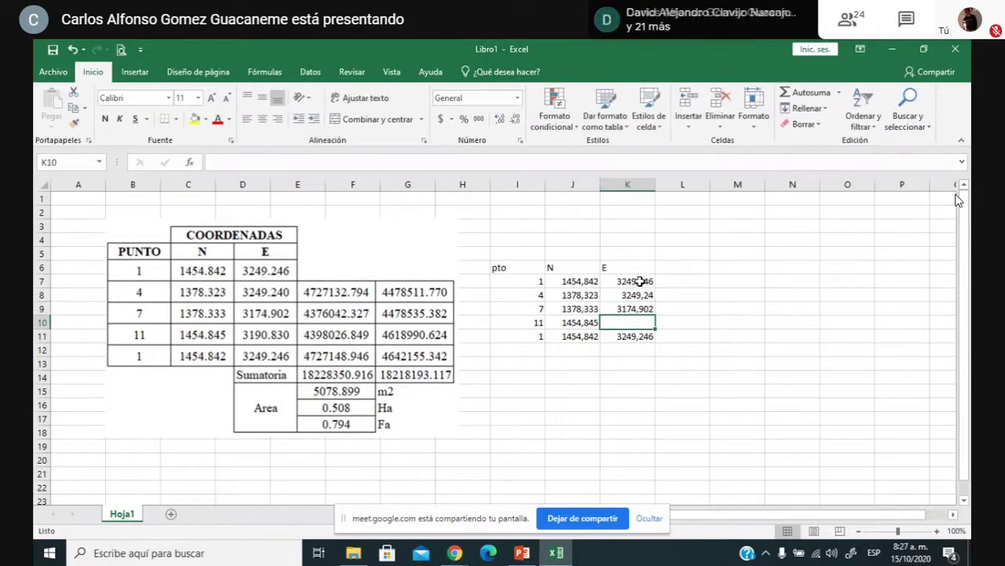
pyautogui.write('319')
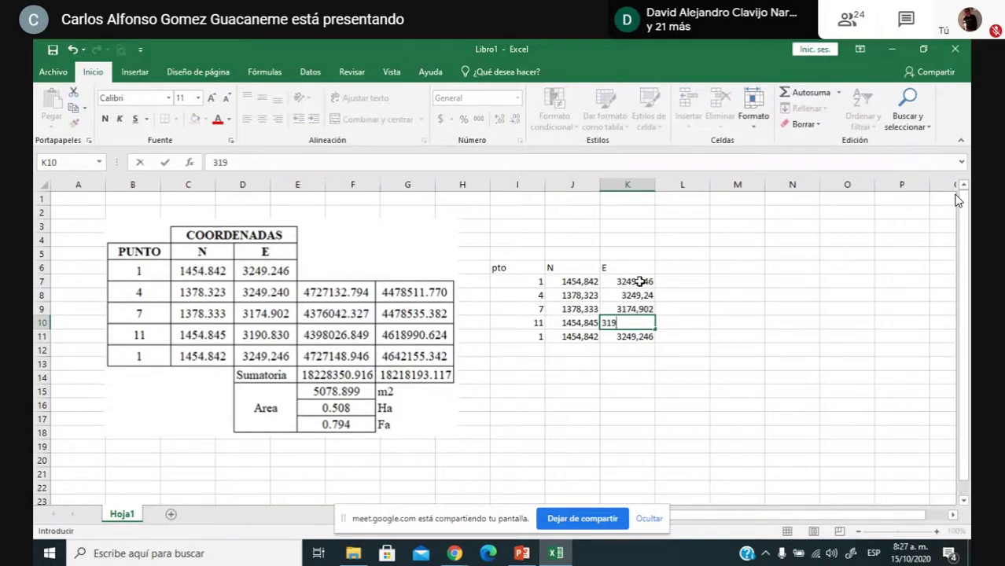
pyautogui.write('0,83')
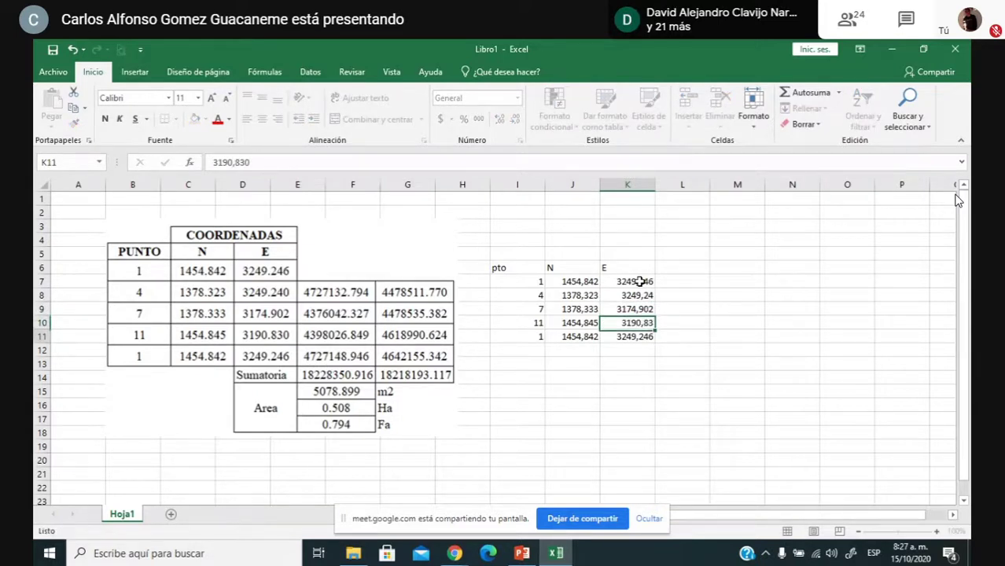
pyautogui.press('Return')
# Step: Add the heading "ne" in L6 for the first column of cross products
pyautogui.hscroll(1, 956, 200)
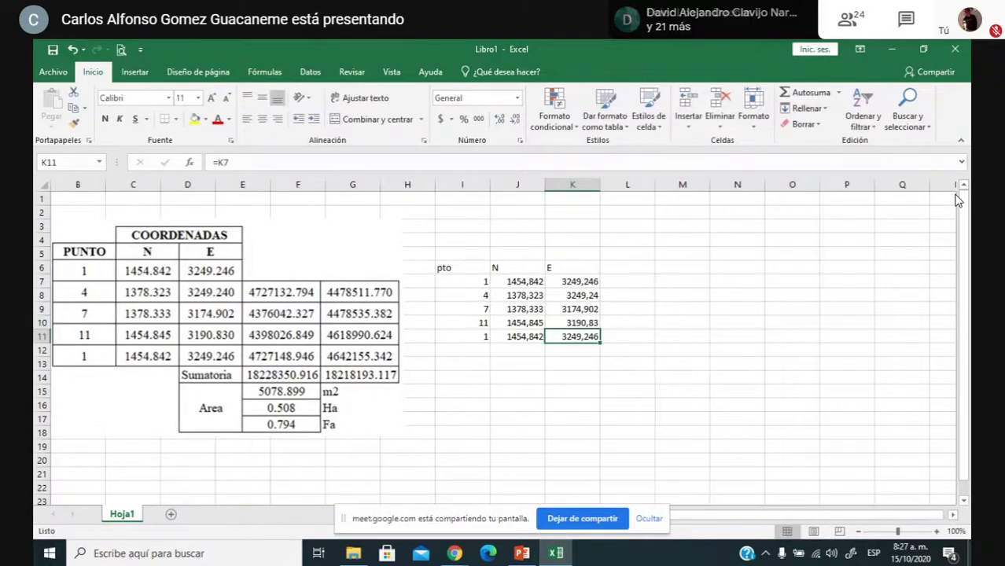
pyautogui.click(614, 272)
pyautogui.write('ne')
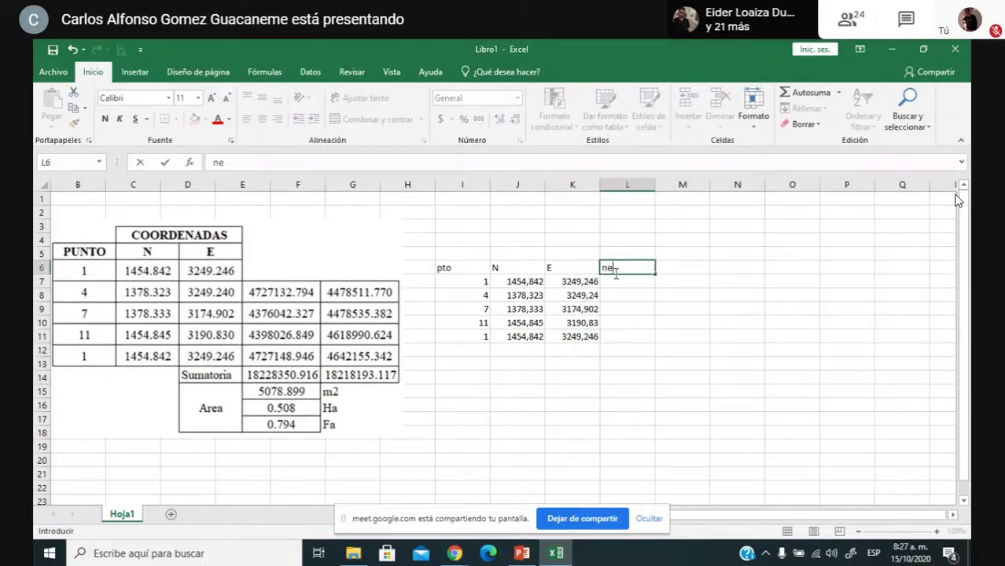
pyautogui.write('n')
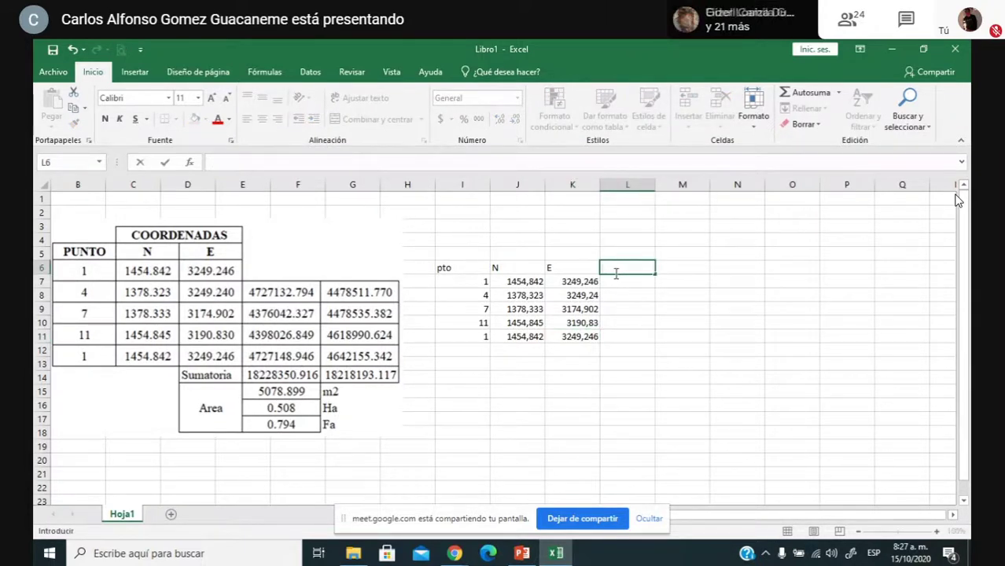
pyautogui.write('e')
pyautogui.press('Return')
# Step: Calculate the first cross product in L8 with =J7*K8 and fill the formula down to L11
pyautogui.click(624, 296)
pyautogui.write('=')
pyautogui.click(519, 281)
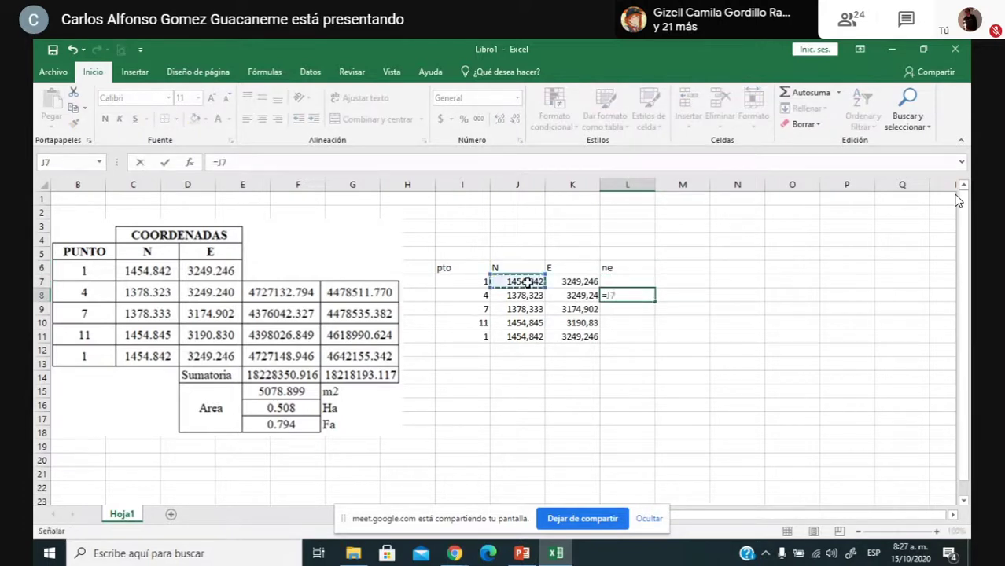
pyautogui.write('*')
pyautogui.click(574, 296)
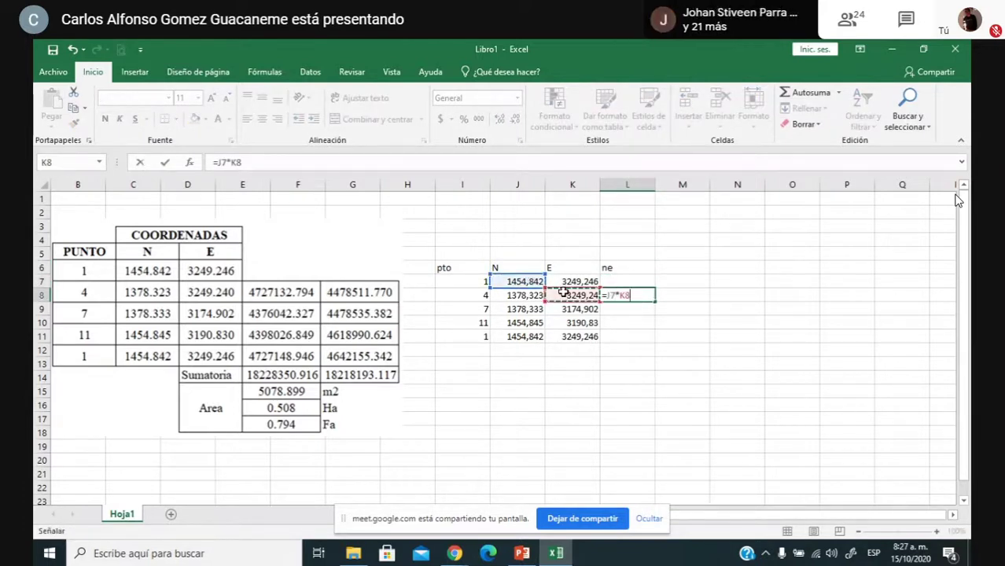
pyautogui.press('Return')
pyautogui.click(653, 299)
pyautogui.moveTo(654, 302); pyautogui.dragTo(655, 343)
# Step: Add the heading "EW" in M6 and fill M8:M11 with cross products, starting from =K7*J8
pyautogui.click(680, 269)
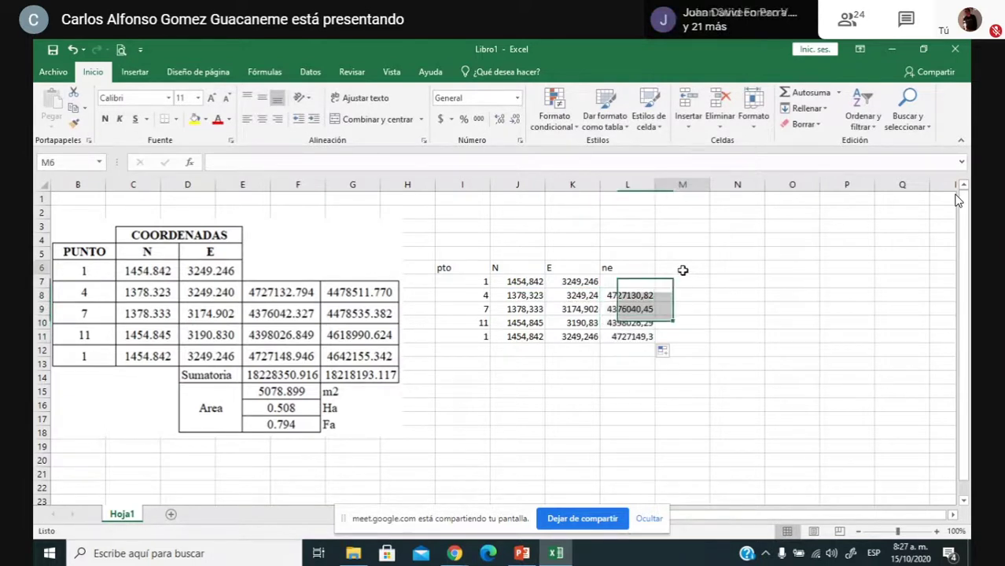
pyautogui.write('EW')
pyautogui.click(687, 293)
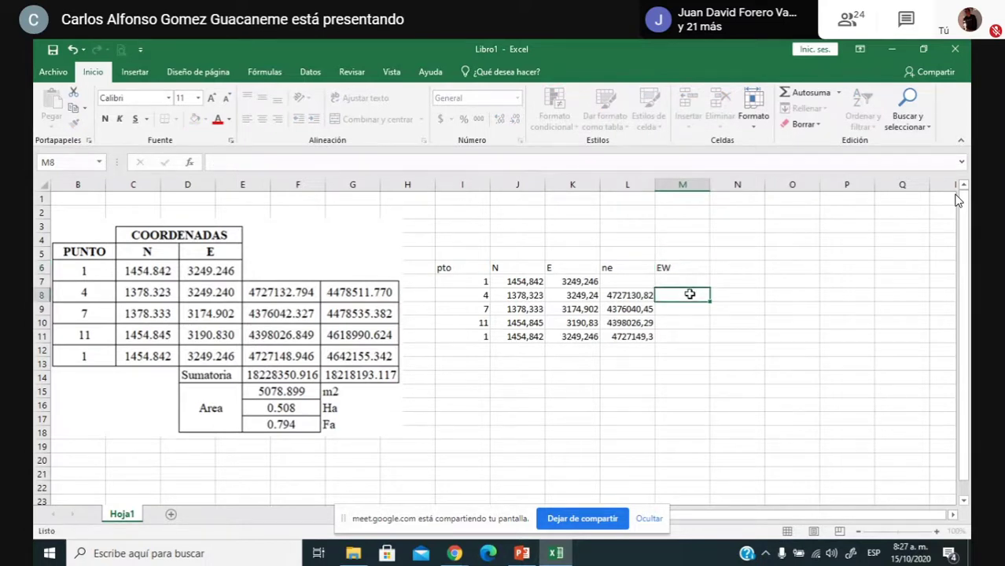
pyautogui.write('=')
pyautogui.click(589, 283)
pyautogui.write('*')
pyautogui.click(522, 296)
pyautogui.press('Return')
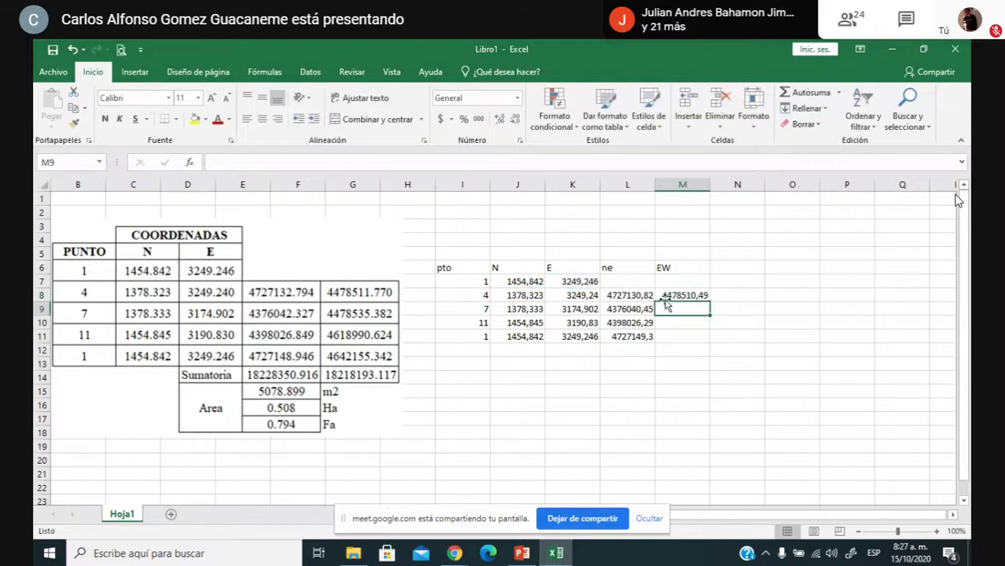
pyautogui.click(694, 295)
pyautogui.moveTo(709, 302); pyautogui.dragTo(709, 344)
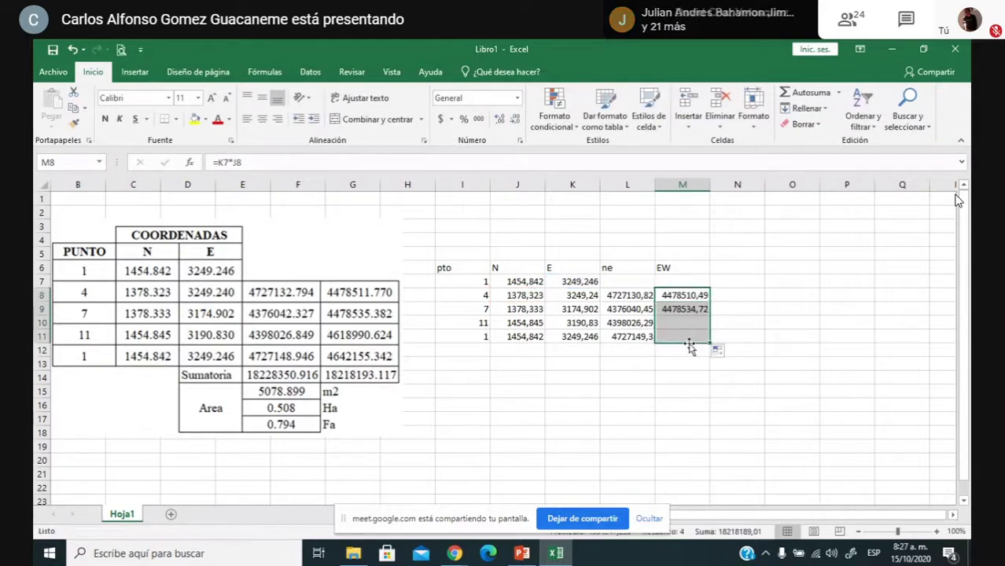
# Step: Sum the cross products L8:L11 in L12 and fill the total across to M12
pyautogui.click(626, 351)
pyautogui.click(802, 92)
pyautogui.press('Return')
pyautogui.click(645, 351)
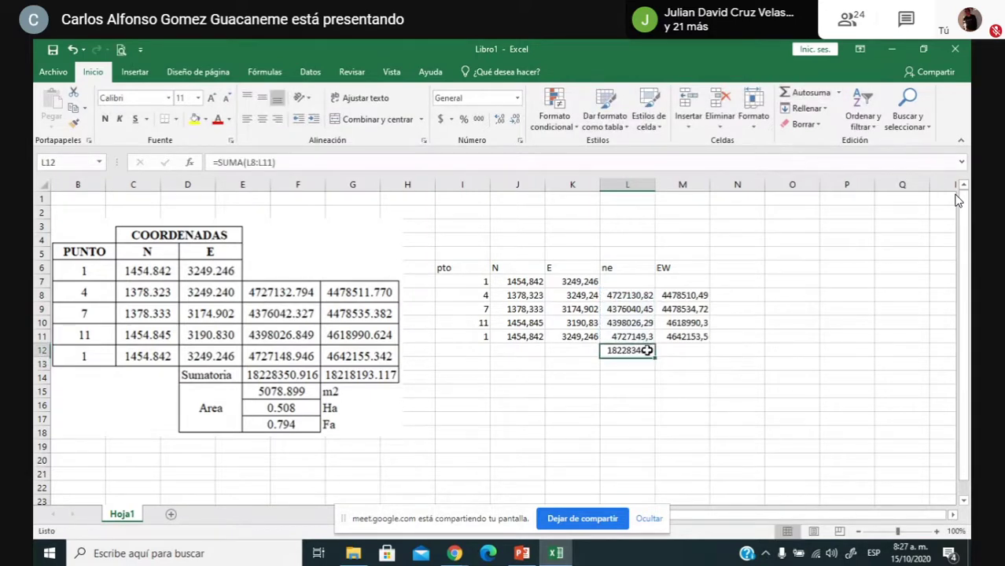
pyautogui.moveTo(677, 357); pyautogui.dragTo(682, 359)
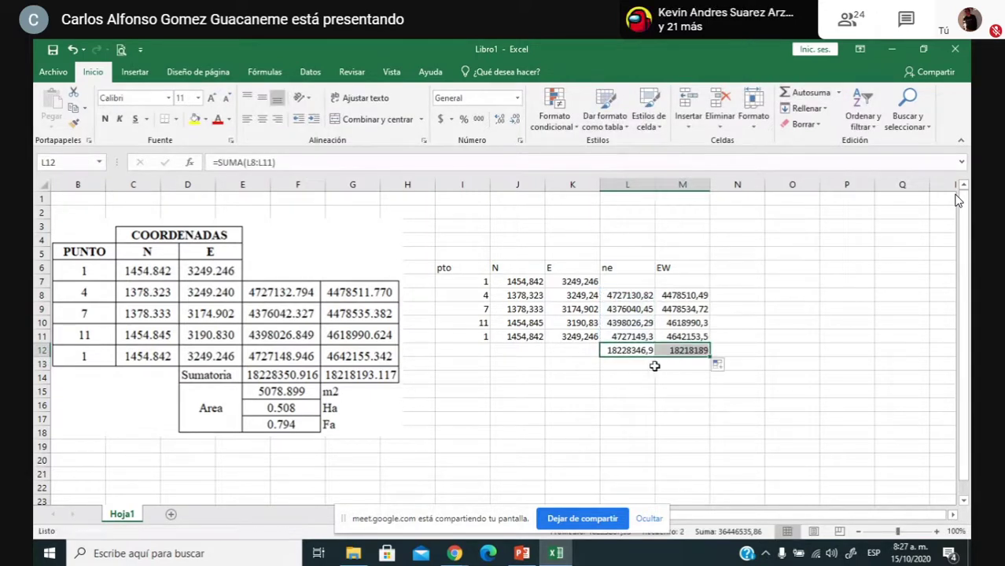
# Step: Calculate the difference between the two column totals in M13 with =L12-M12
pyautogui.click(641, 367)
pyautogui.click(685, 362)
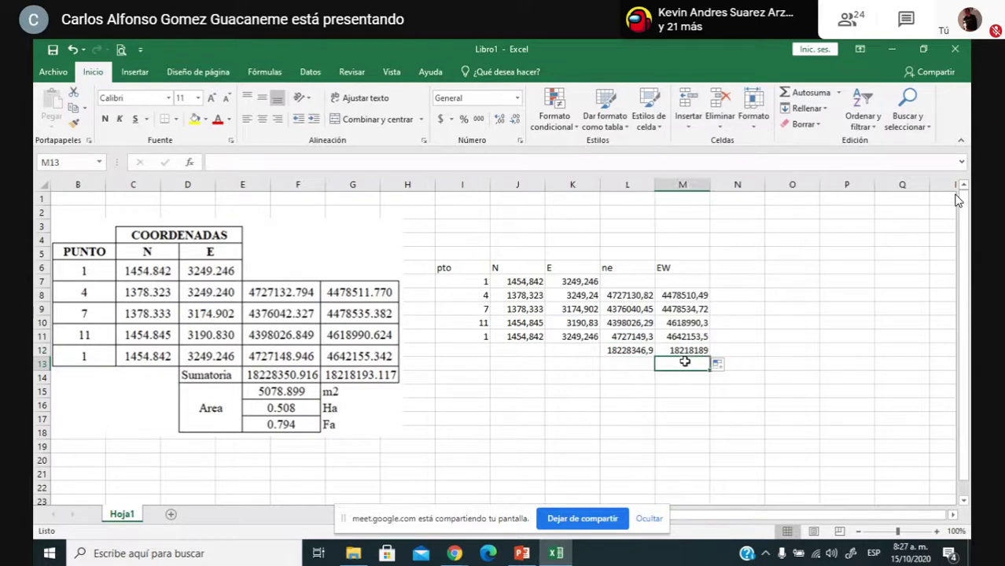
pyautogui.write('=')
pyautogui.click(641, 350)
pyautogui.write('-')
pyautogui.click(678, 350)
pyautogui.press('Return')
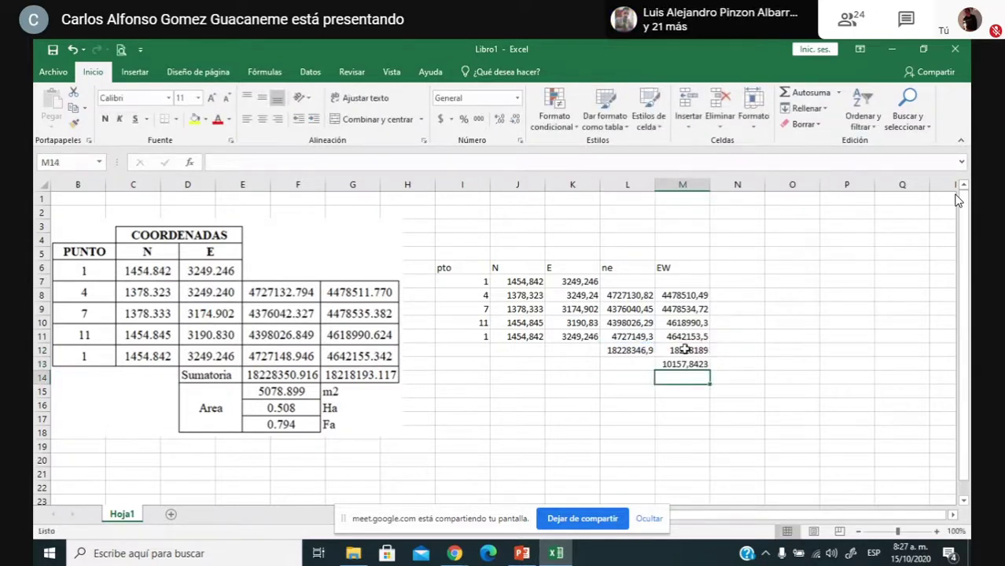
# Step: Calculate the polygon's area in M14 with =M13/2
pyautogui.write('=')
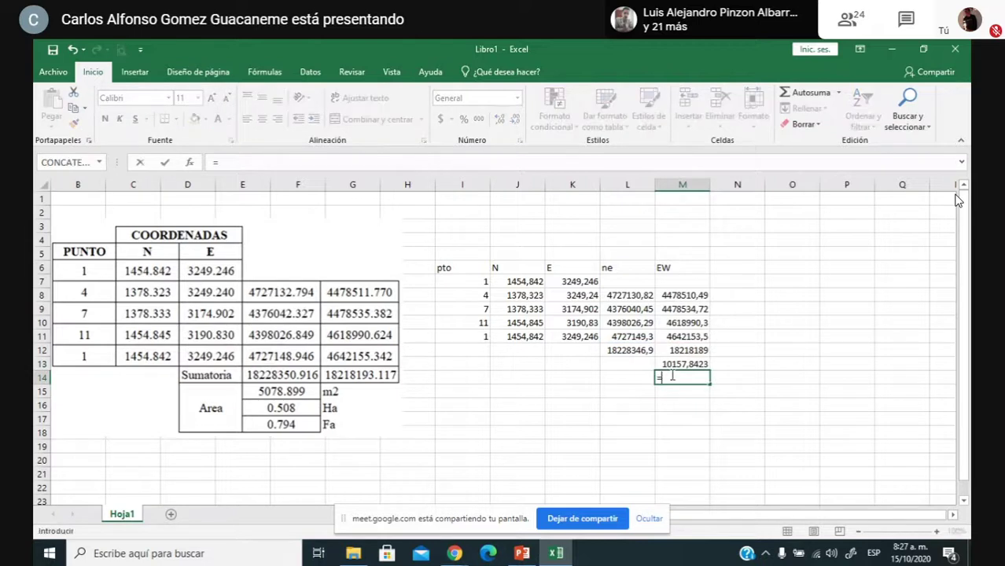
pyautogui.click(683, 366)
pyautogui.write('/2')
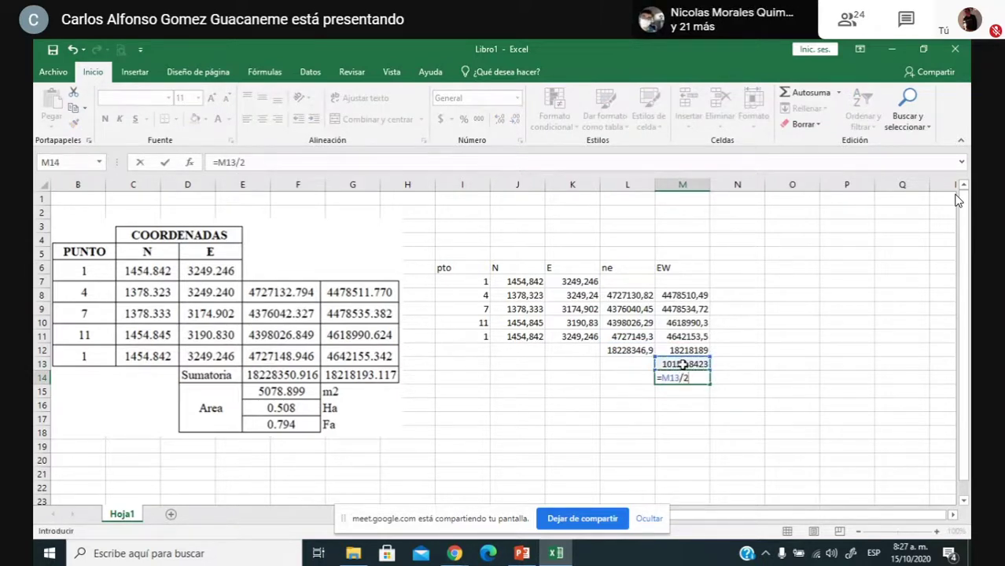
pyautogui.press('Return')
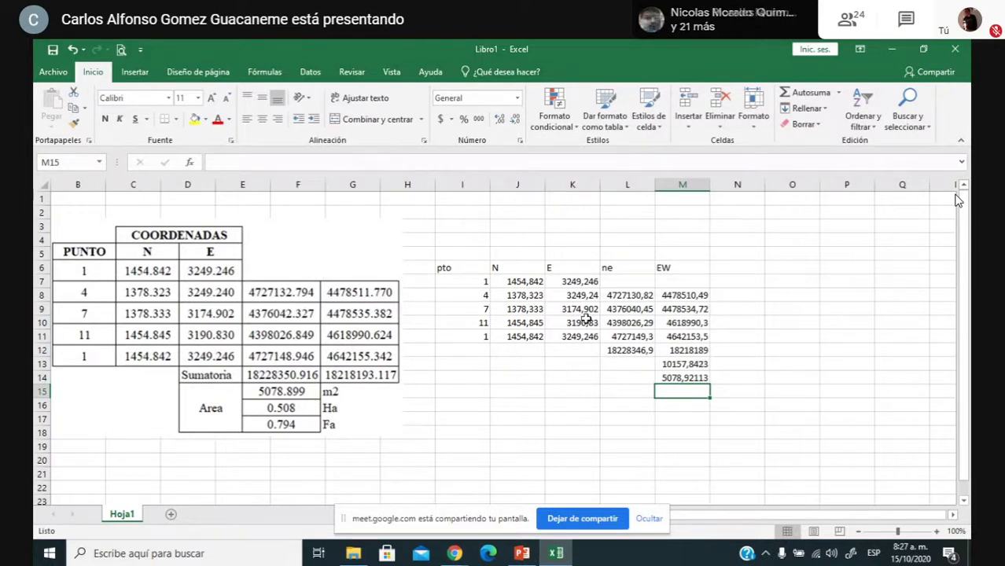
# Step: Format the N and E coordinates in J7:K11 to show three decimals
pyautogui.moveTo(523, 283); pyautogui.dragTo(577, 335)
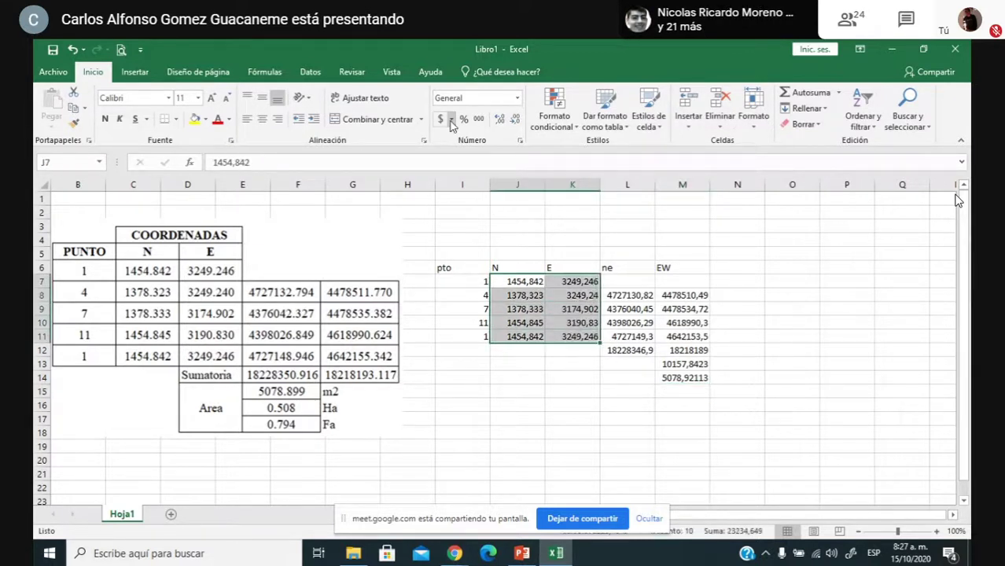
pyautogui.click(499, 120)
pyautogui.click(516, 122)
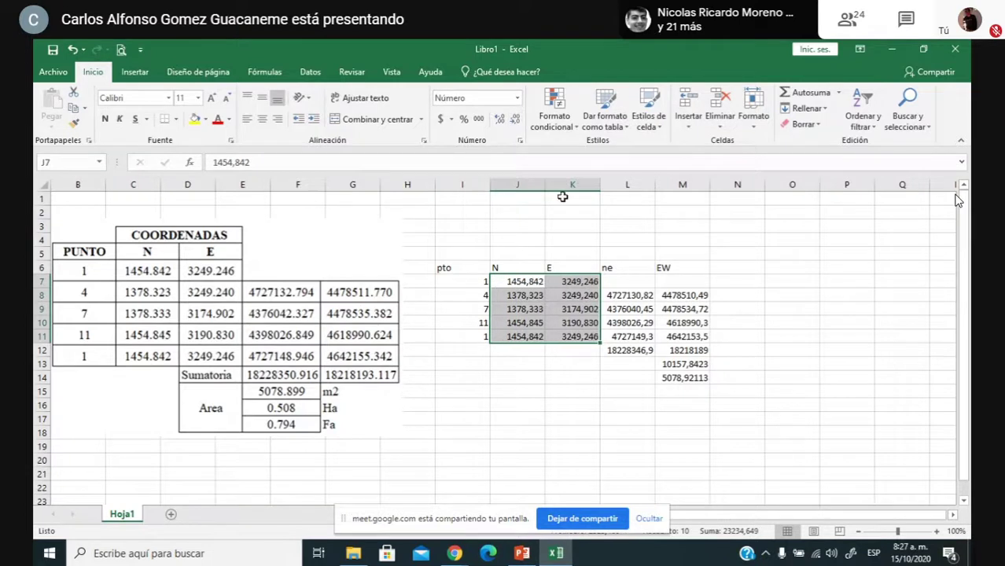
# Step: Check which cells the L8 cross-product formula references and compare the M14 area with the reference table
pyautogui.click(626, 296)
pyautogui.write('=J7*K8')
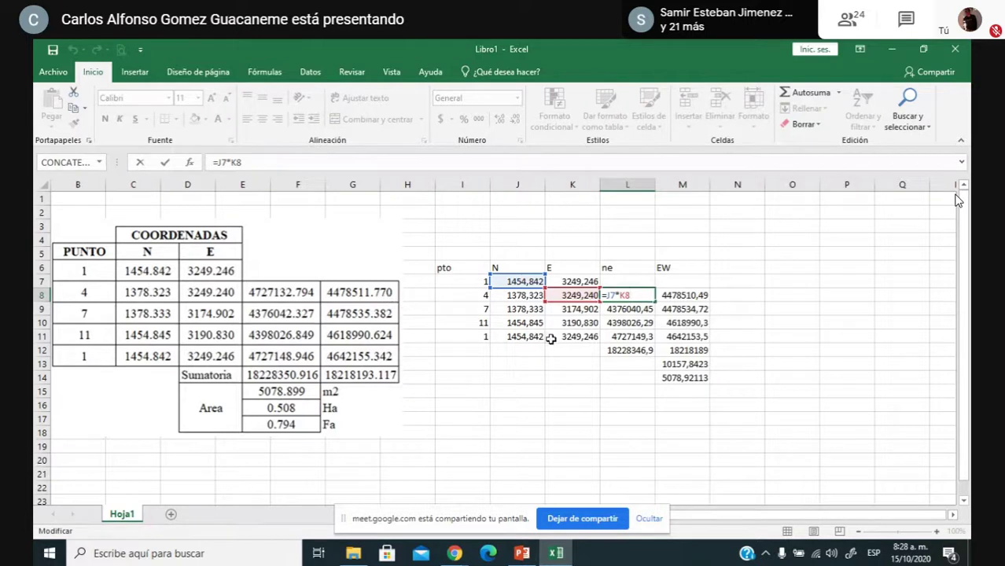
pyautogui.hotkey('ctrl', 'Return')
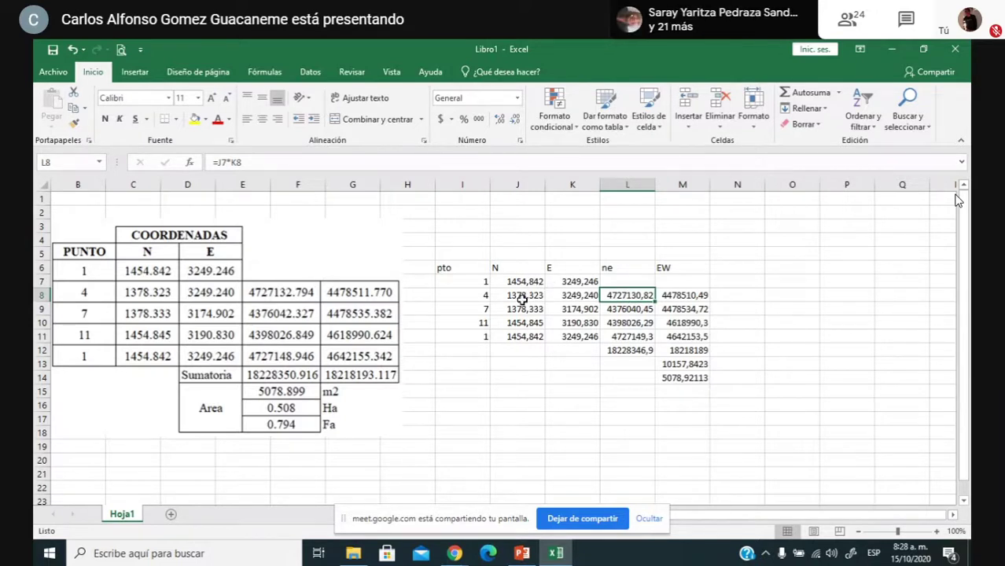
pyautogui.doubleClick(627, 294)
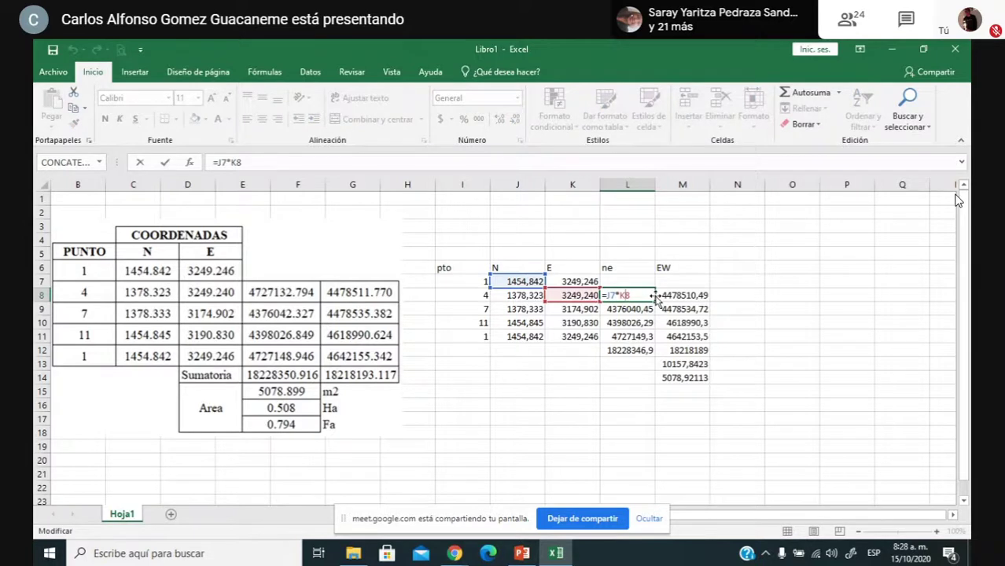
pyautogui.hotkey('ctrl', 'Return')
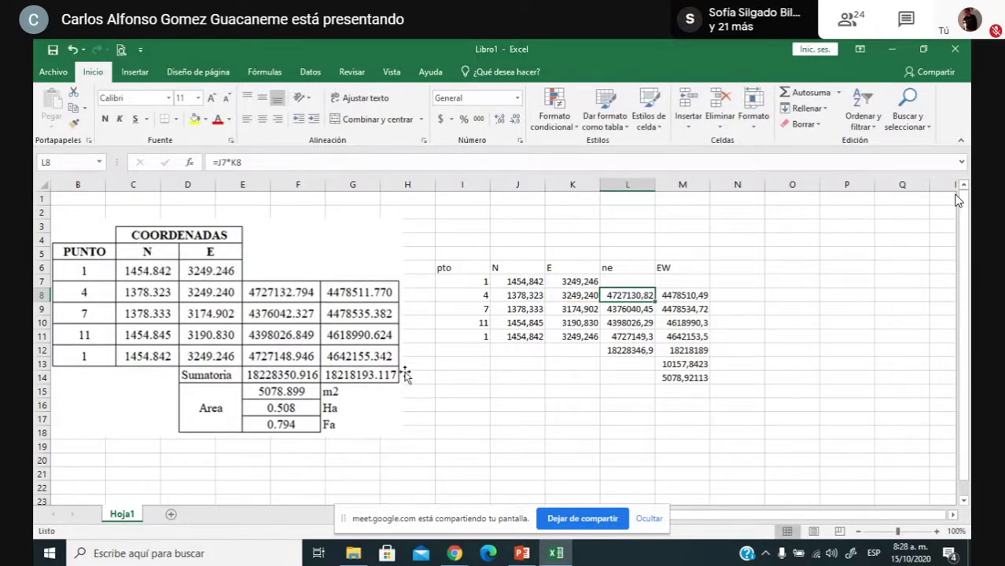
pyautogui.click(699, 381)
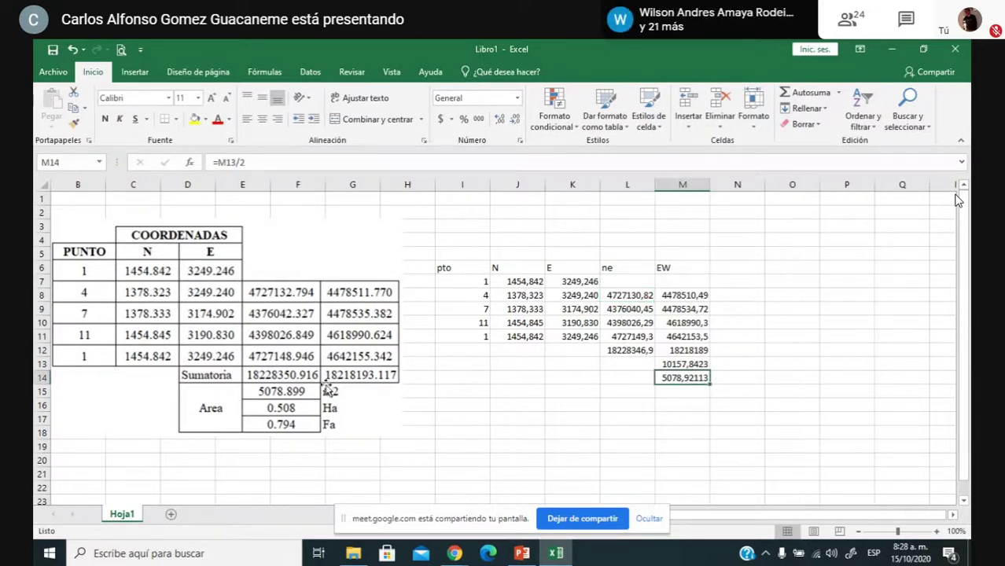
pyautogui.click(405, 383)
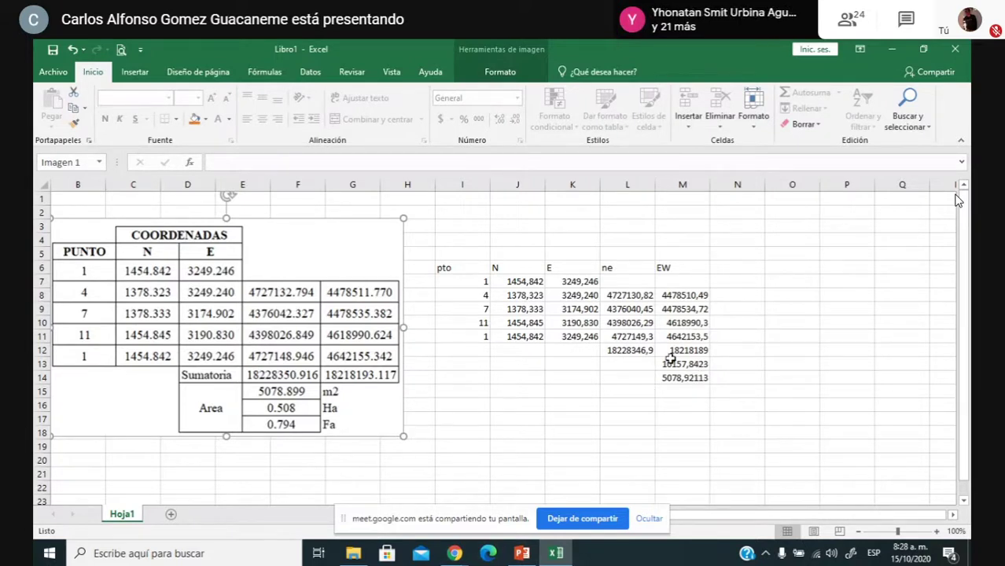
# Step: Widen columns L and M and format L8:M14 to show four decimals
pyautogui.moveTo(627, 184); pyautogui.dragTo(668, 184)
pyautogui.click(747, 294)
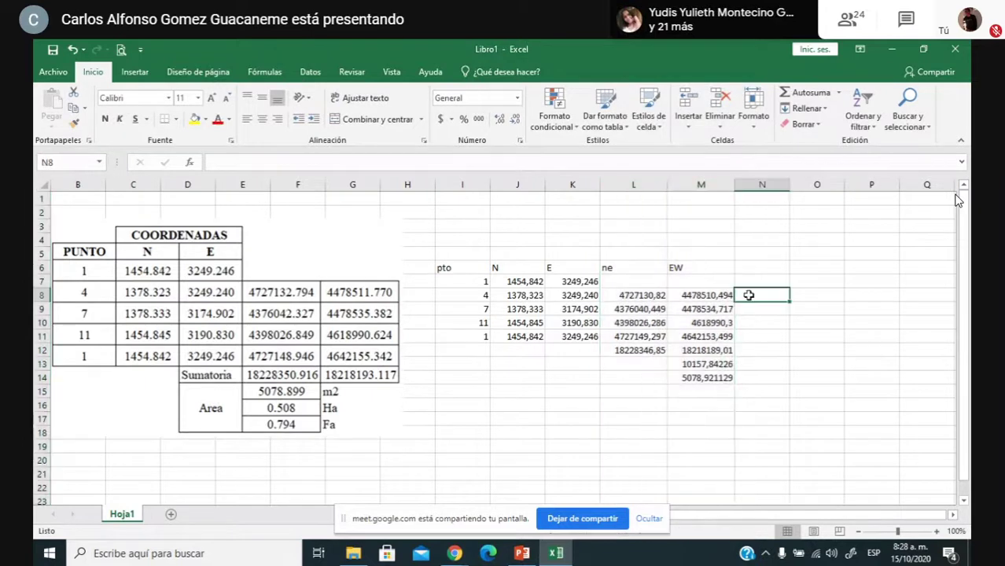
pyautogui.click(640, 297)
pyautogui.moveTo(641, 297); pyautogui.dragTo(708, 375)
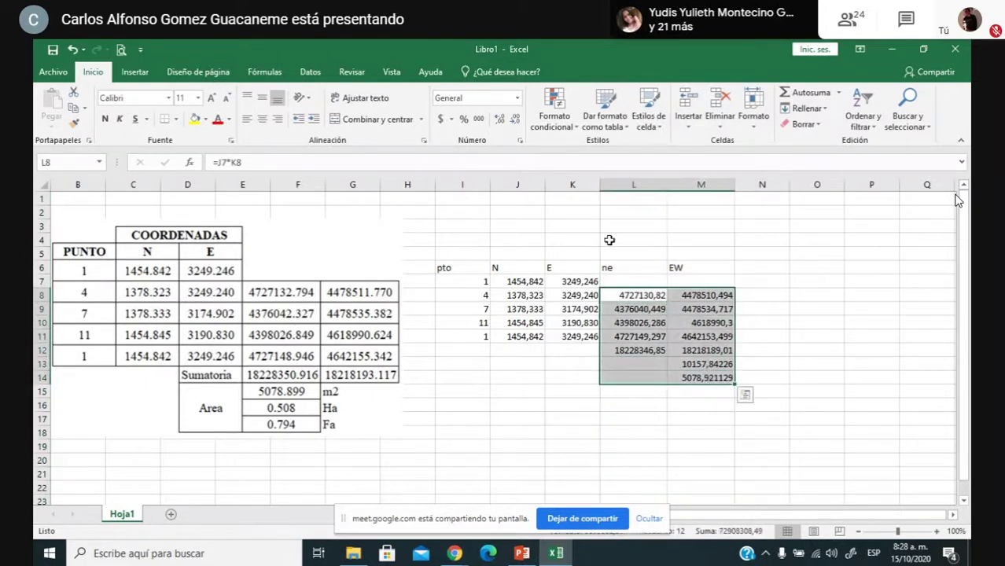
pyautogui.click(499, 119)
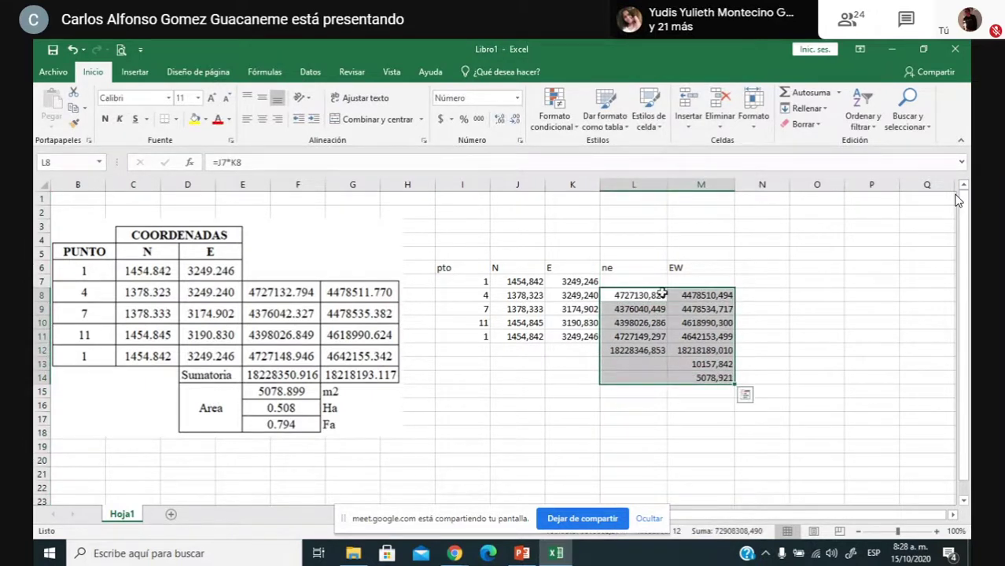
pyautogui.click(503, 119)
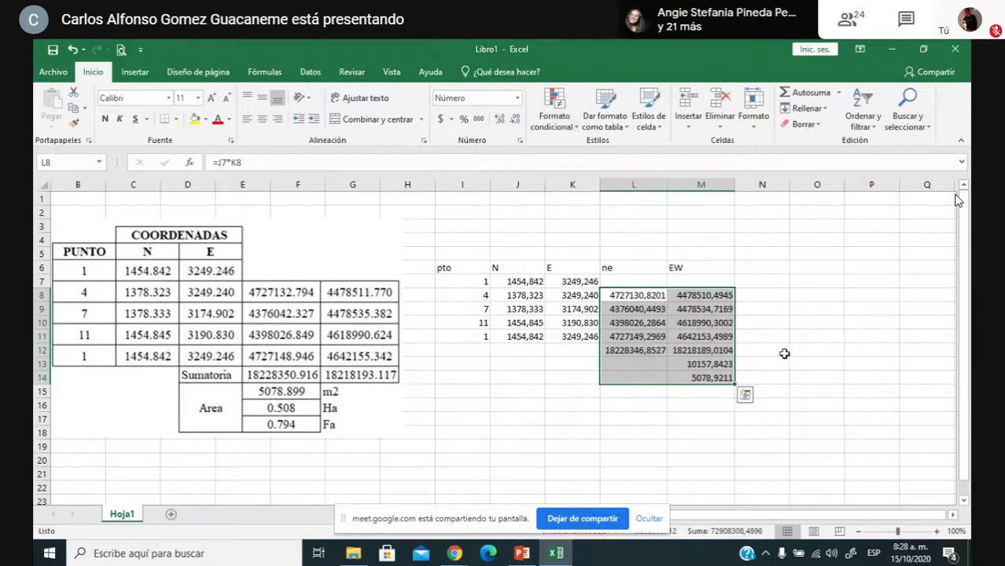
pyautogui.click(779, 351)
# Step: Round the first cross product in L8 with =REDONDEAR(J7*K8;3) and fill the formula down to L11
pyautogui.click(639, 295)
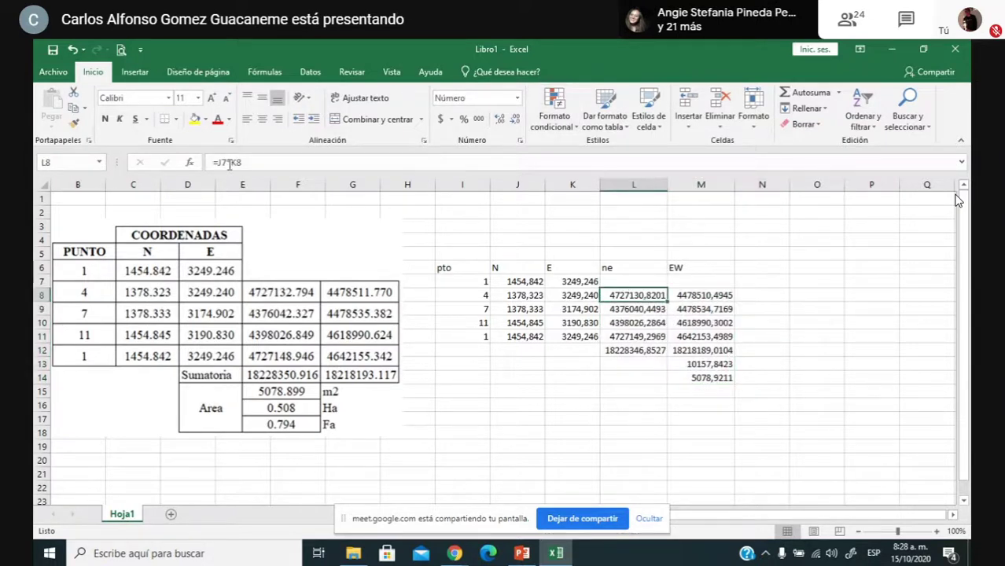
pyautogui.click(218, 163)
pyautogui.write('REDONDEAR')
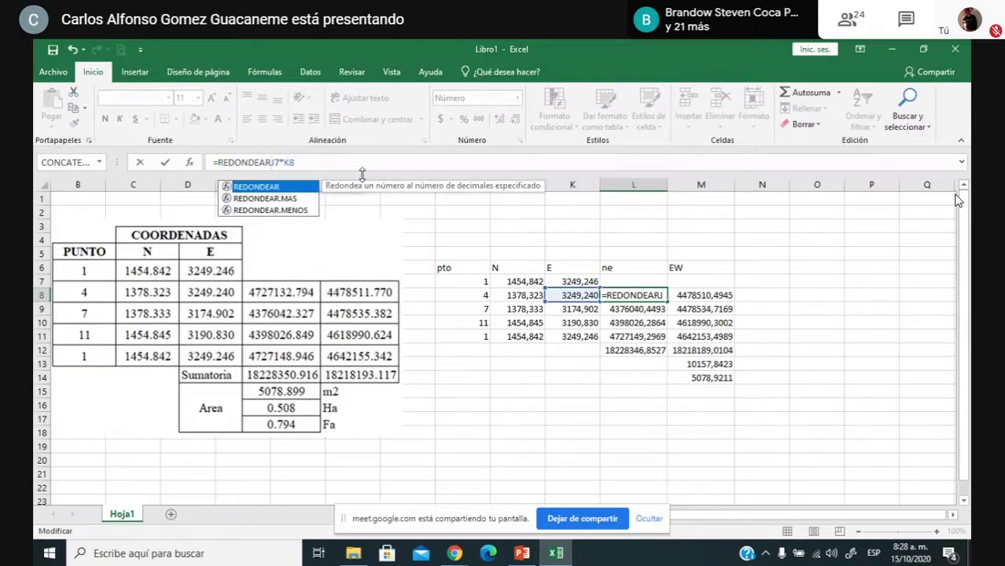
pyautogui.write('(J7*K8')
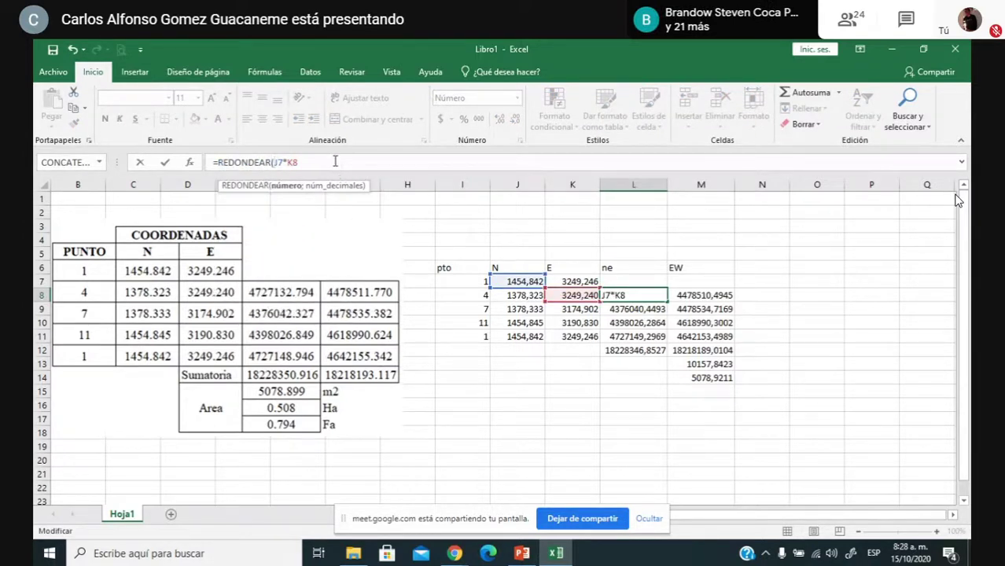
pyautogui.write(';')
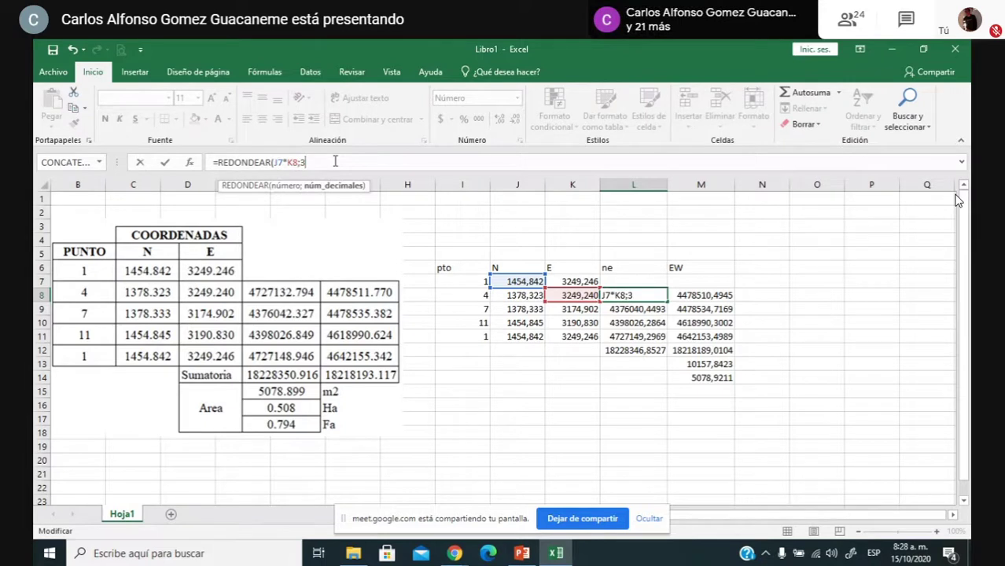
pyautogui.write('3)')
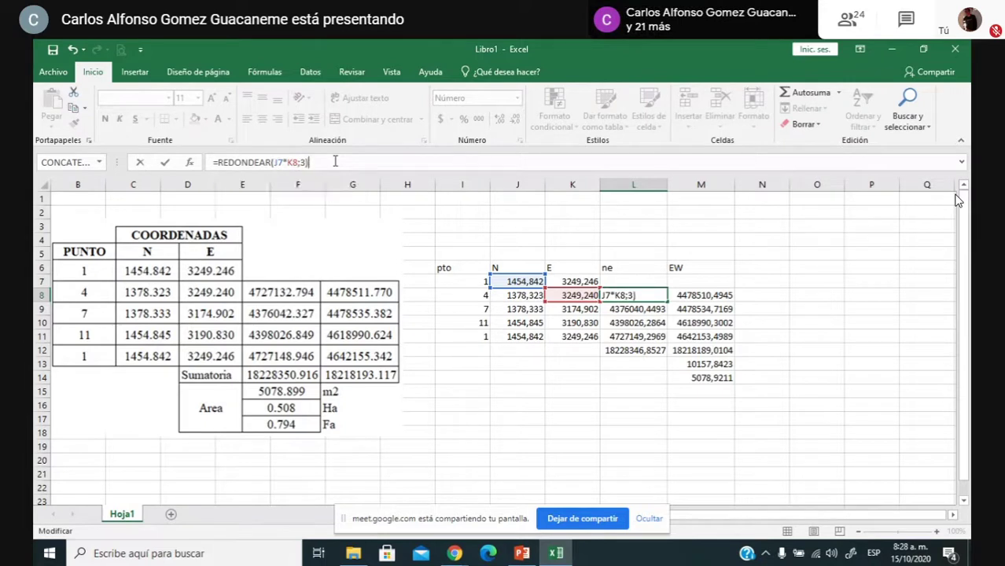
pyautogui.press('Return')
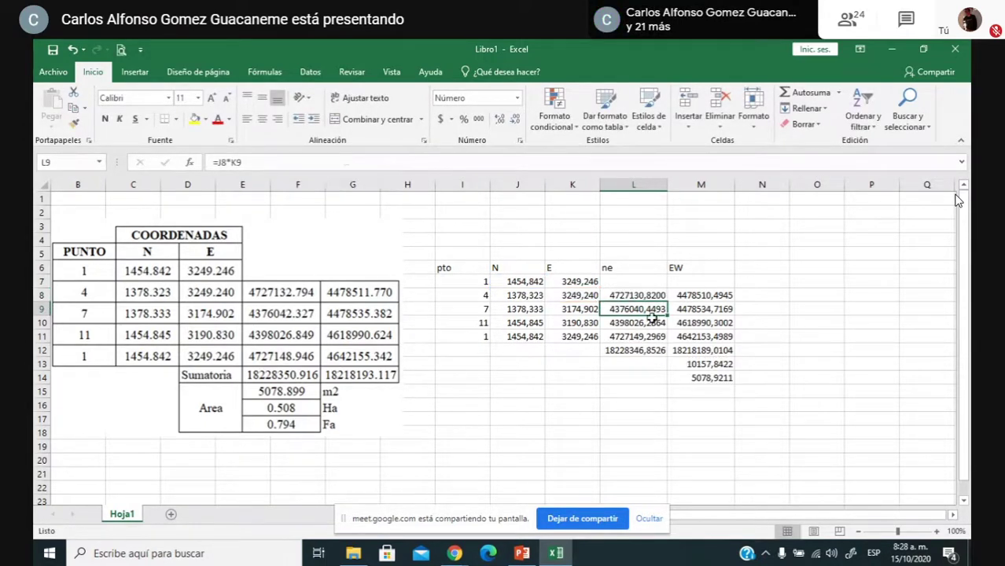
pyautogui.click(646, 297)
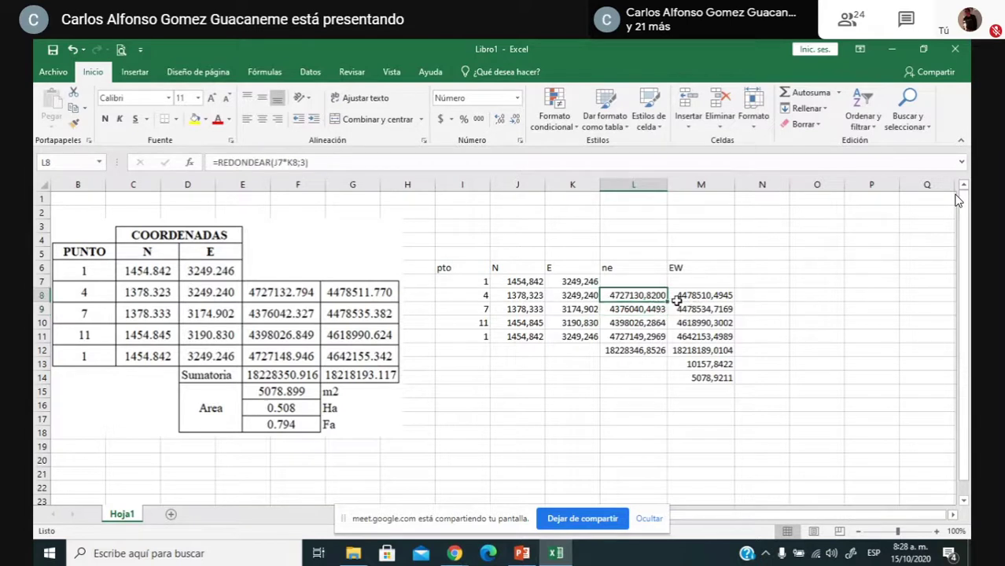
pyautogui.moveTo(666, 301); pyautogui.dragTo(666, 317)
pyautogui.moveTo(665, 347); pyautogui.dragTo(663, 341)
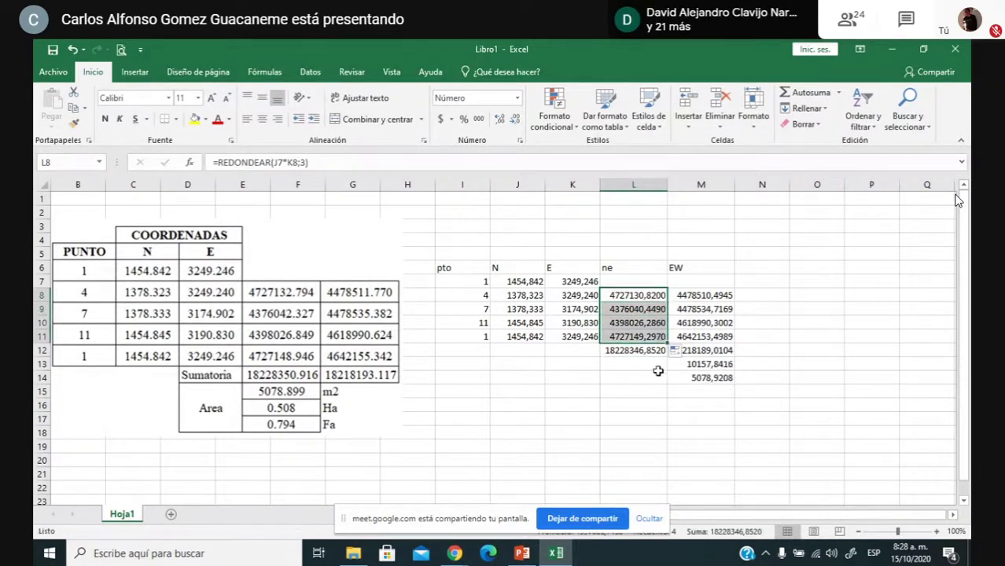
# Step: Copy the rounding formula from L8 to M8, correct it to =REDONDEAR(K7*J8;3), and fill it down to M11
pyautogui.click(660, 298)
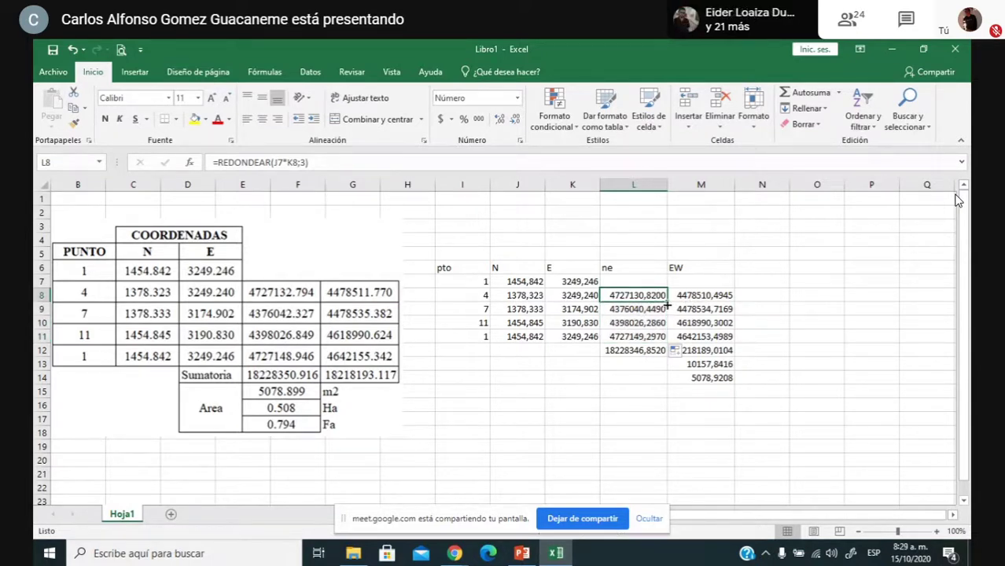
pyautogui.moveTo(667, 303); pyautogui.dragTo(700, 302)
pyautogui.doubleClick(699, 302)
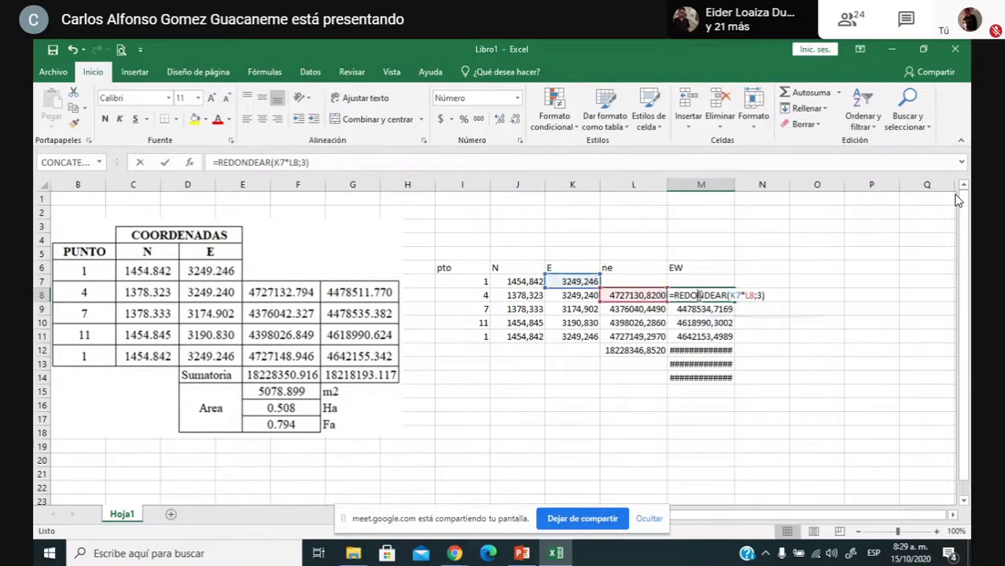
pyautogui.moveTo(637, 301); pyautogui.dragTo(515, 297)
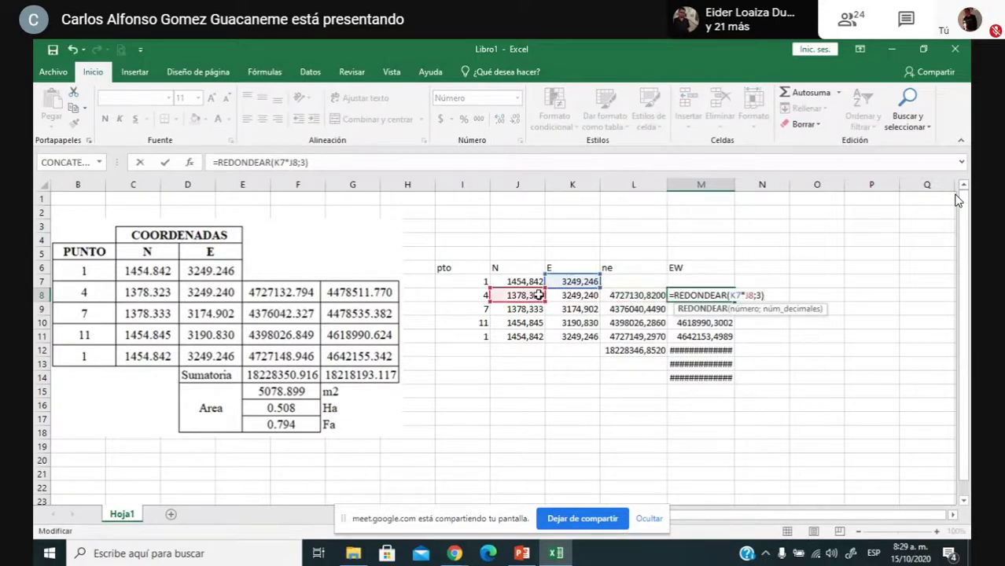
pyautogui.press('Return')
pyautogui.write('4')
pyautogui.press('Escape')
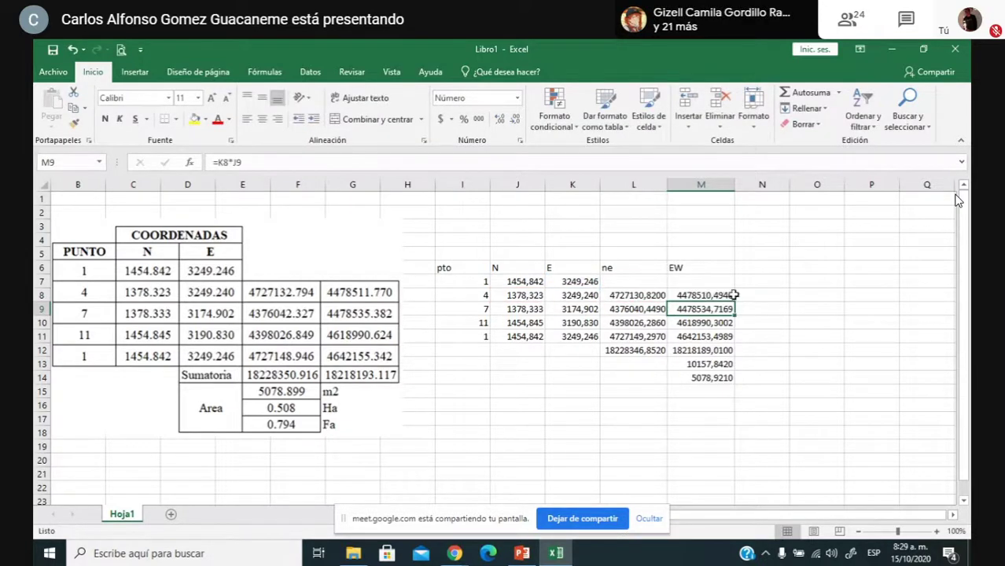
pyautogui.click(722, 295)
pyautogui.moveTo(733, 302); pyautogui.dragTo(736, 350)
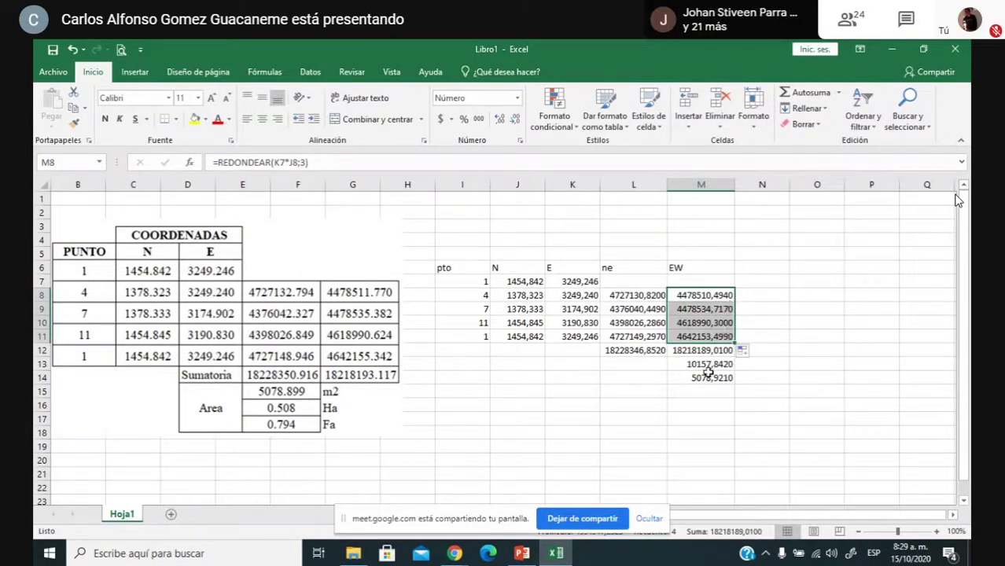
pyautogui.click(741, 367)
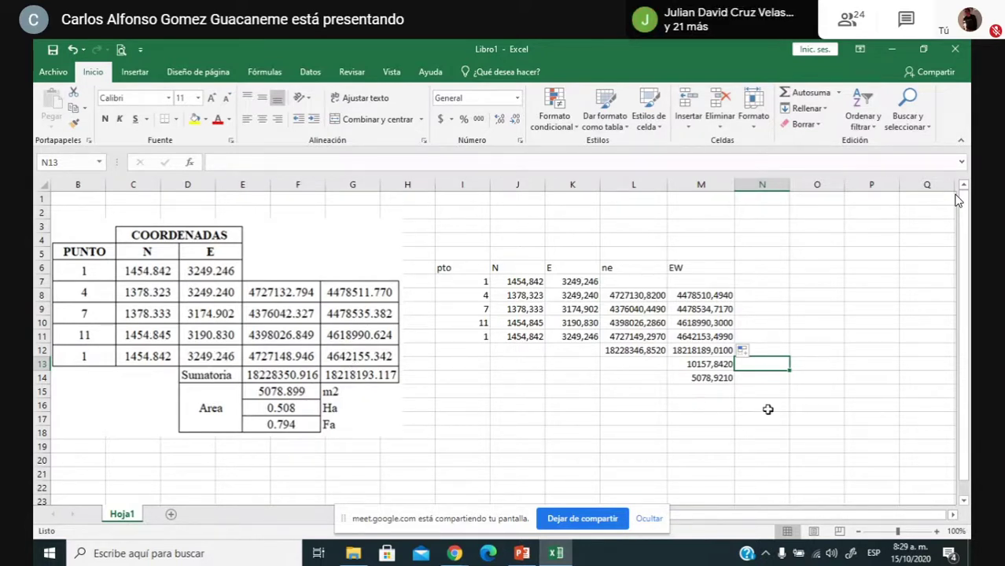
# Step: Enter the column header "D N" in cell N6, next to the EW column
pyautogui.click(771, 269)
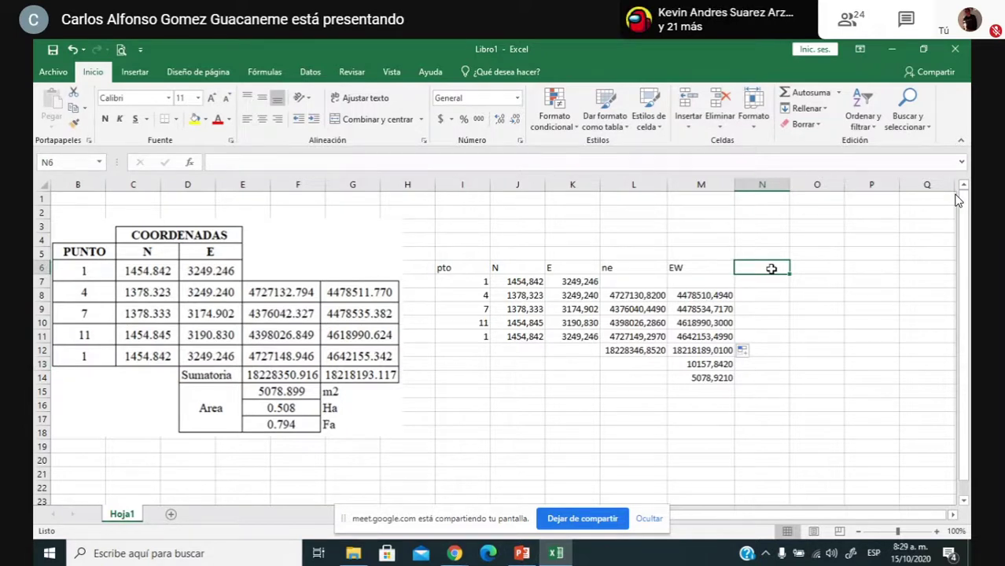
pyautogui.write('d')
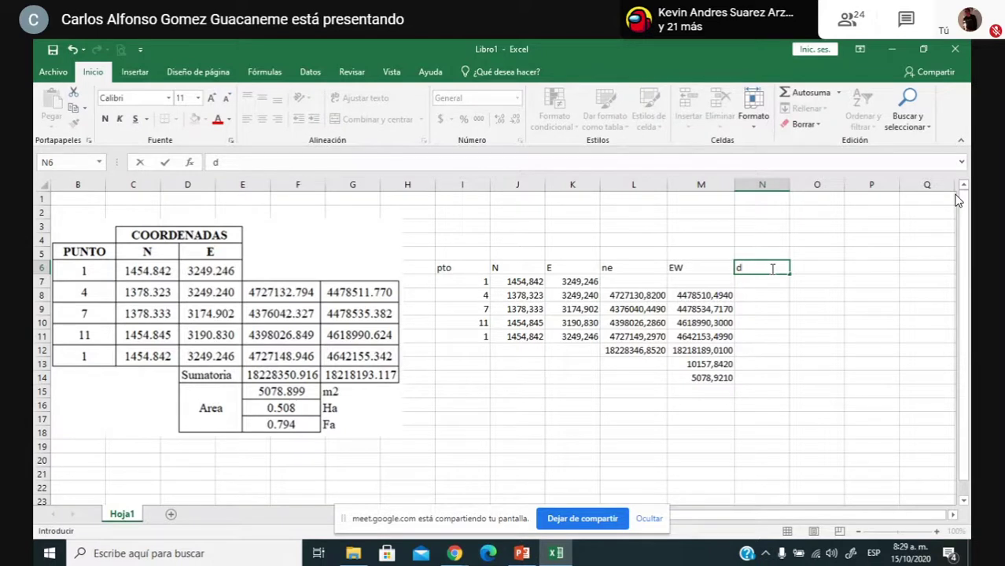
pyautogui.press('BackSpace')
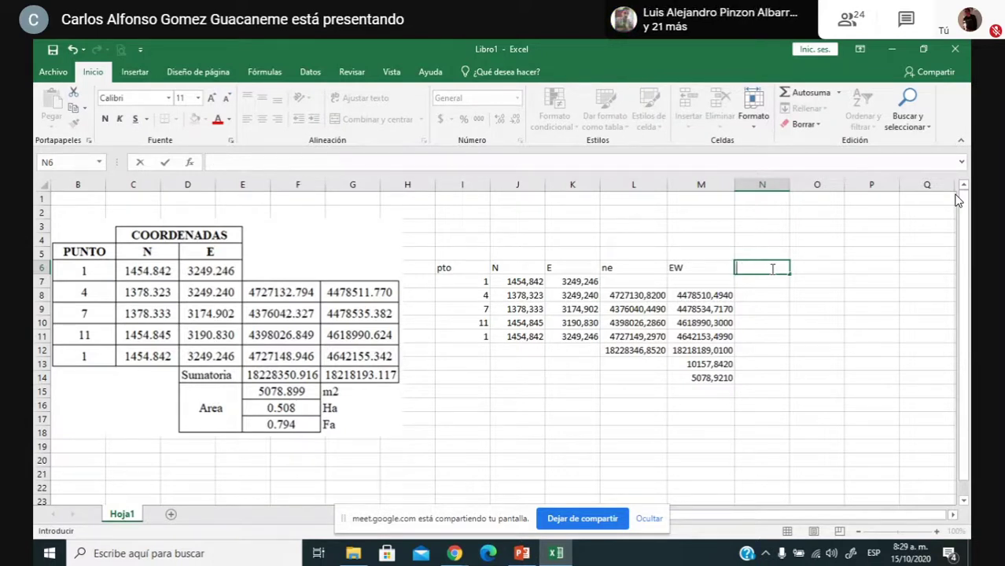
pyautogui.write('D n')
pyautogui.press('BackSpace')
pyautogui.write('N')
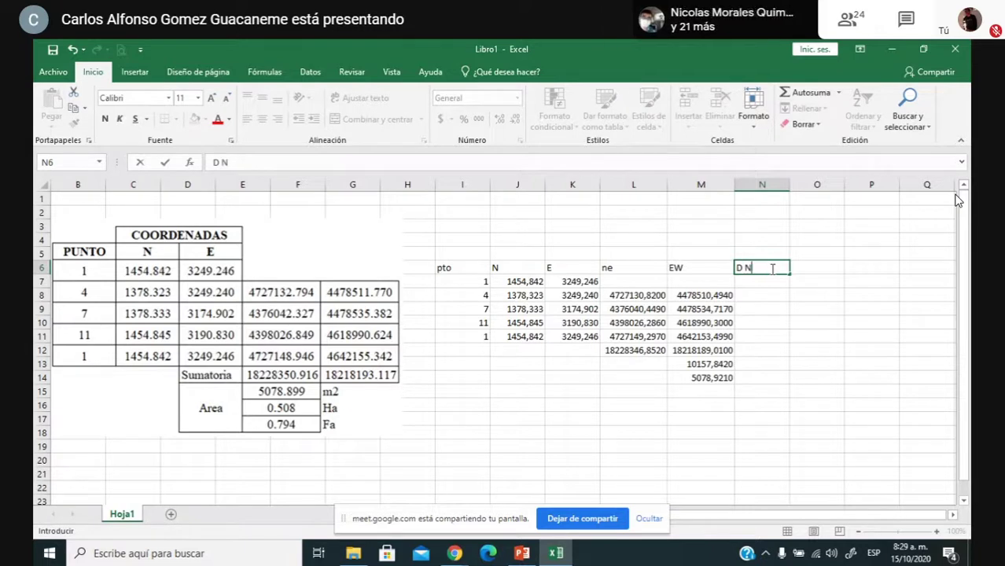
pyautogui.click(755, 316)
pyautogui.click(744, 267)
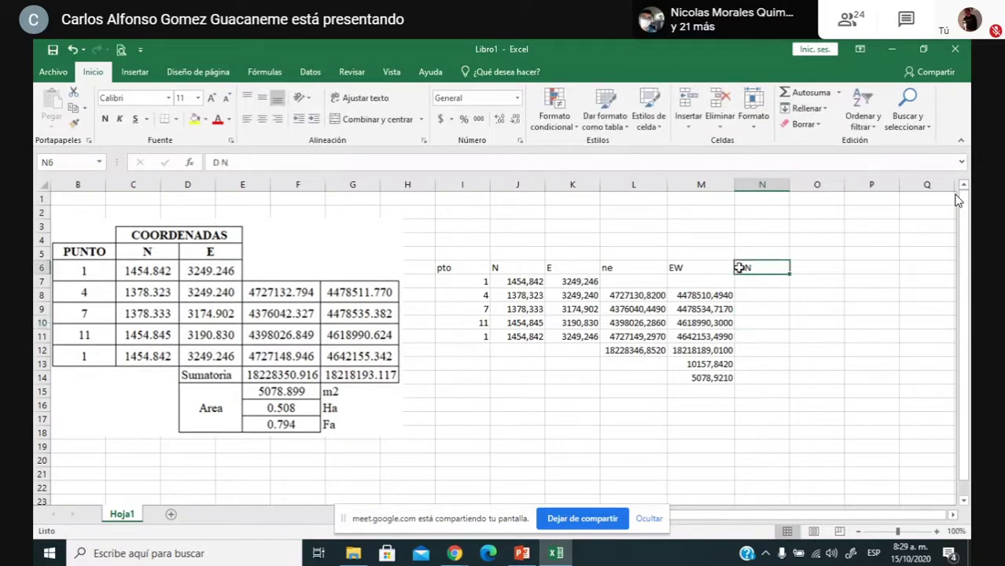
# Step: Set only the letter D of the N6 header in the Symbol font to turn it into a delta sign
pyautogui.click(217, 163)
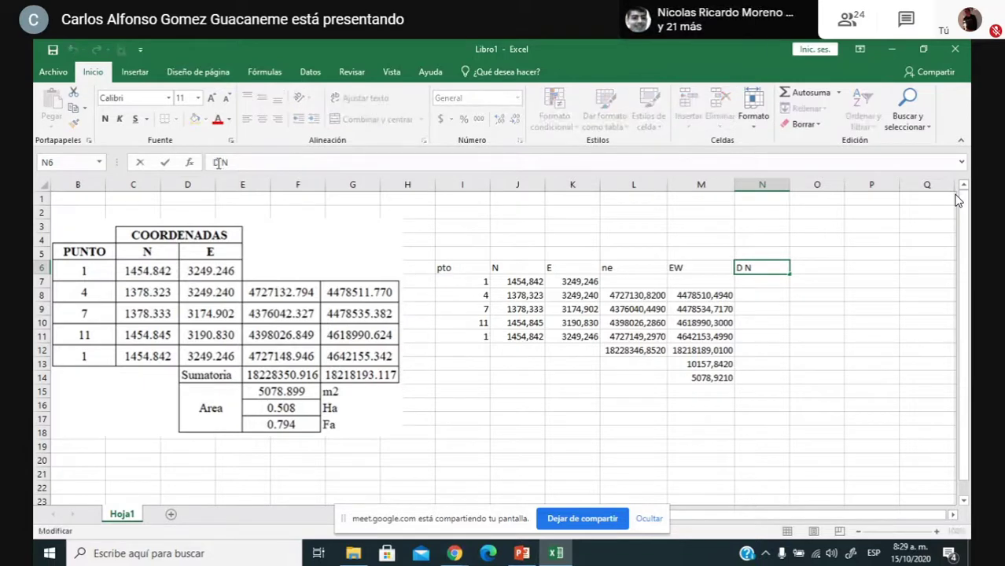
pyautogui.click(168, 100)
pyautogui.write('s')
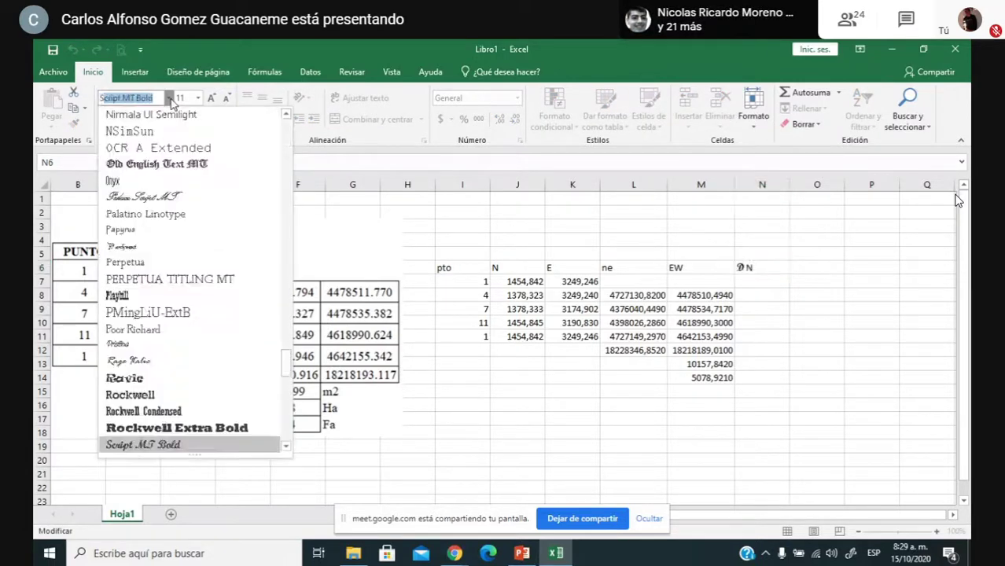
pyautogui.write('ymbol')
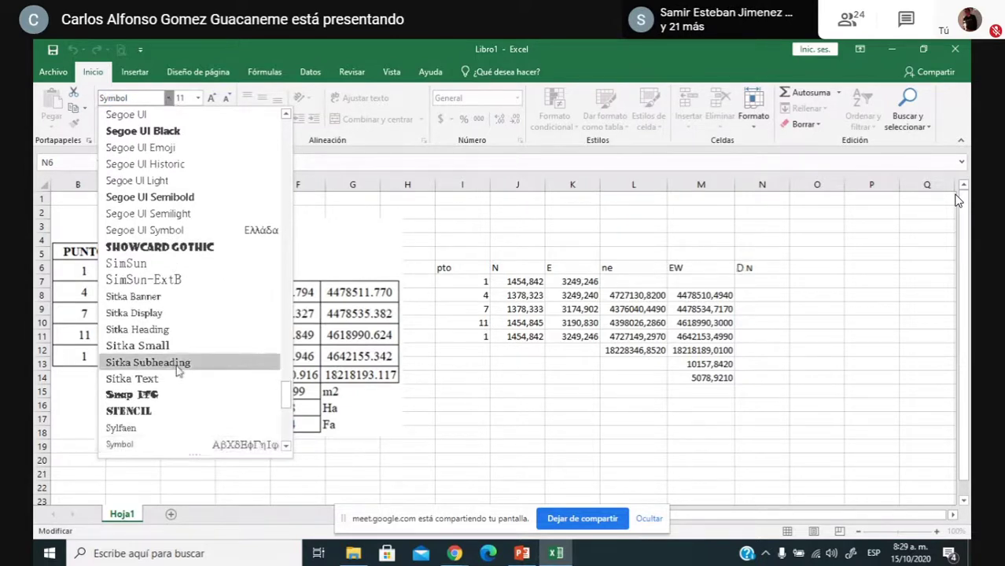
pyautogui.press('Return')
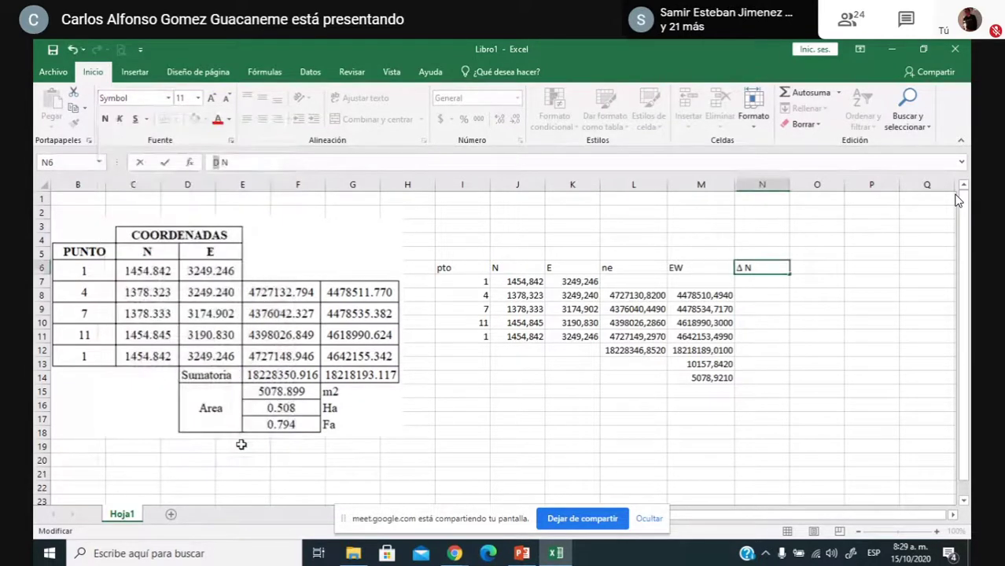
# Step: Copy the Δ N header to O6 and P6 and change the copies to Δ E and Δ L
pyautogui.click(776, 269)
pyautogui.moveTo(789, 275); pyautogui.dragTo(853, 274)
pyautogui.click(837, 272)
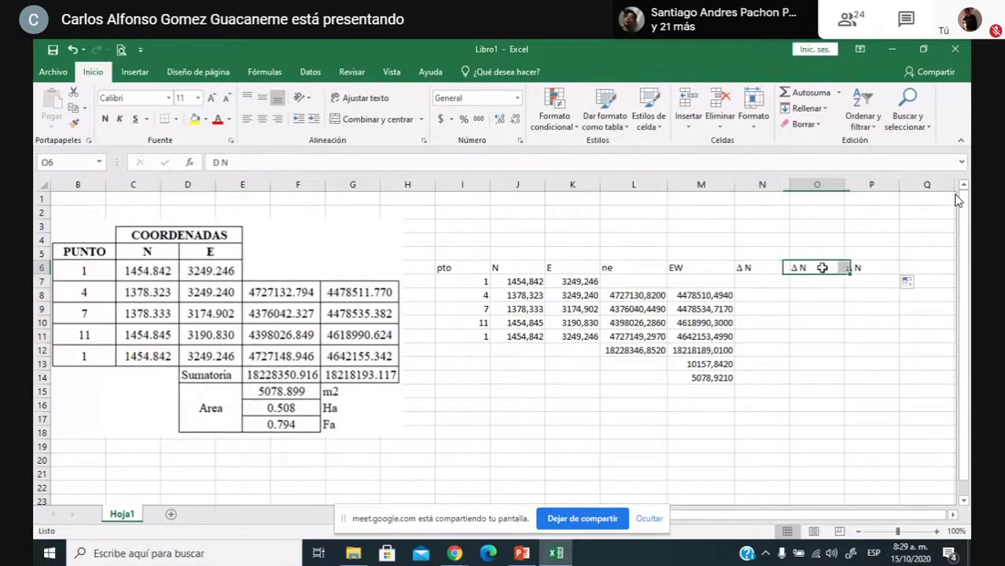
pyautogui.write('D')
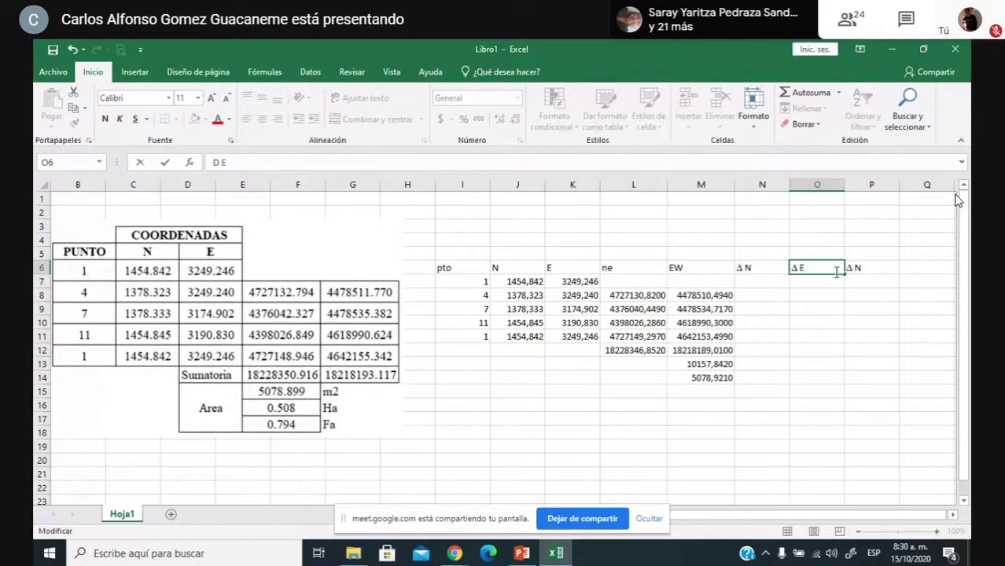
pyautogui.doubleClick(864, 268)
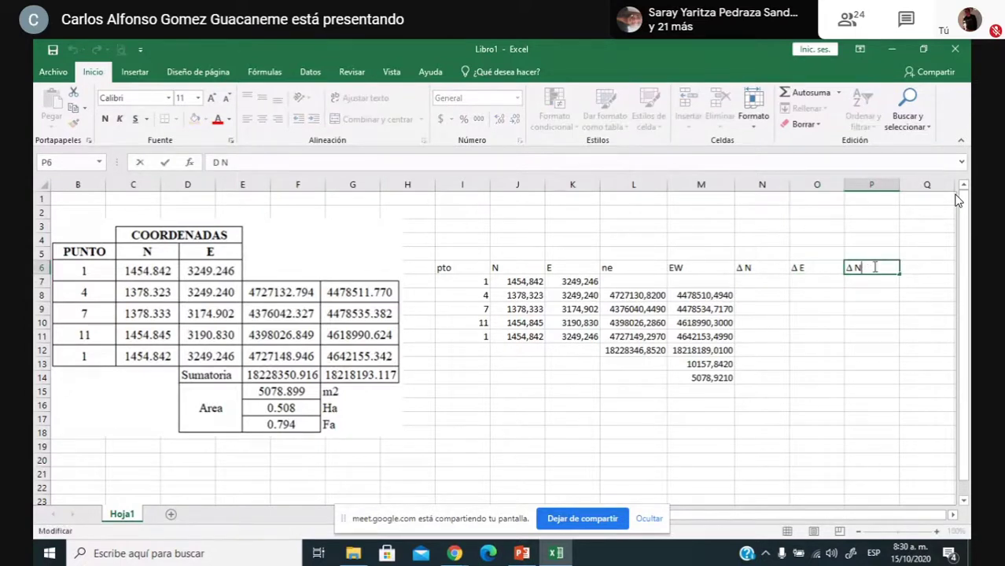
pyautogui.press('BackSpace')
pyautogui.write('L')
# Step: Calculate the north differences with =J7-J8 in N8 and fill the formula down to N11
pyautogui.click(770, 295)
pyautogui.write('=')
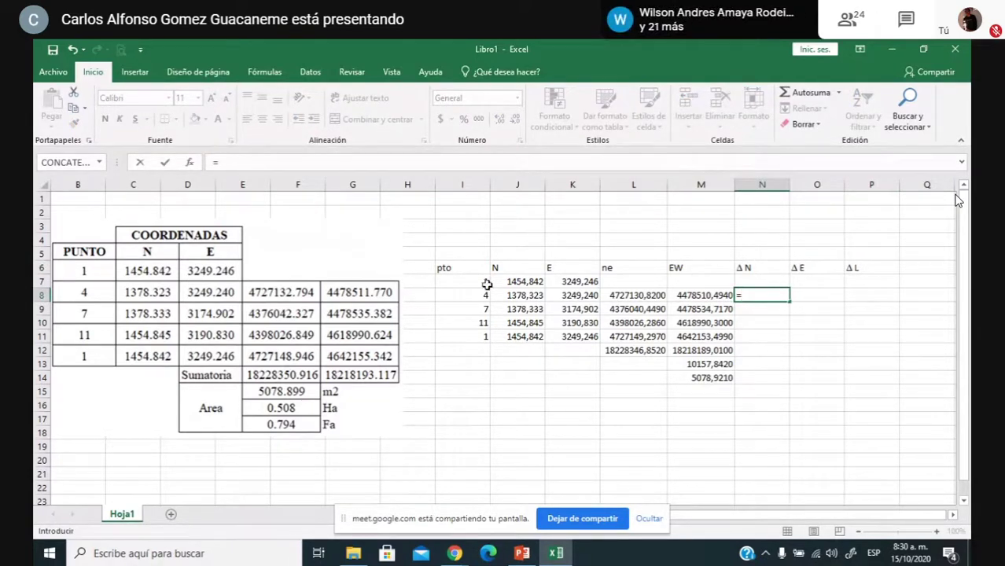
pyautogui.click(520, 281)
pyautogui.write('-')
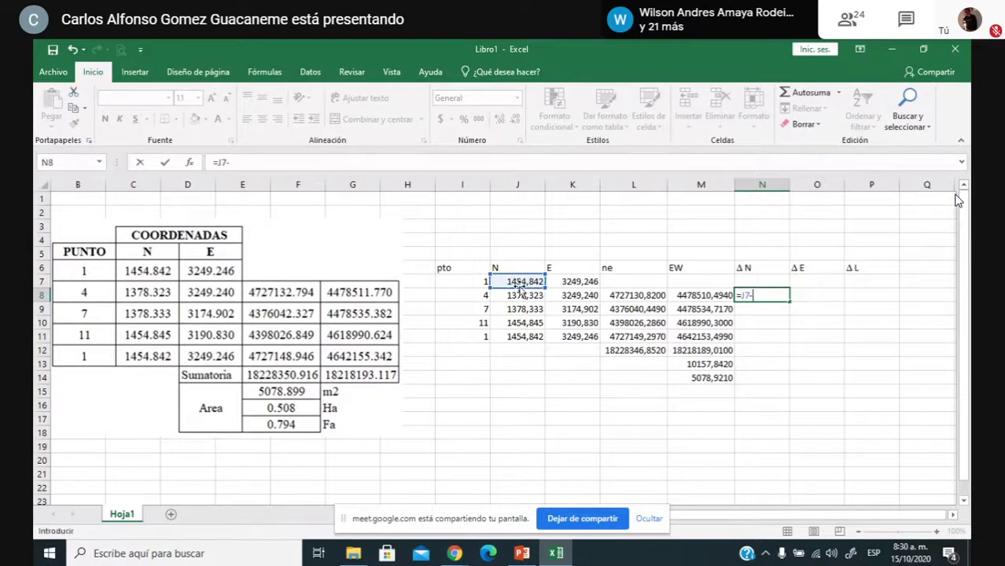
pyautogui.click(519, 294)
pyautogui.press('Return')
pyautogui.click(767, 296)
pyautogui.moveTo(790, 302); pyautogui.dragTo(789, 343)
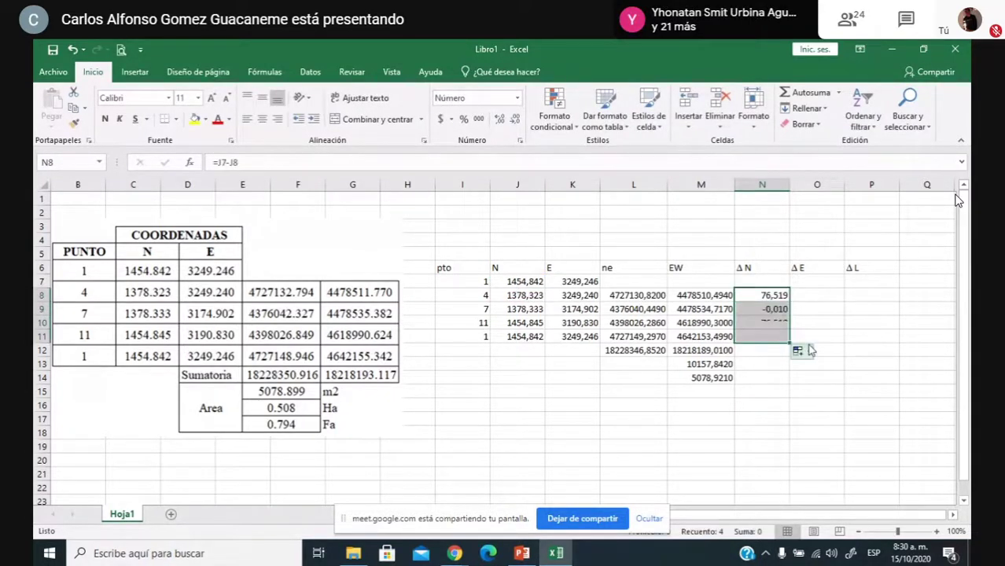
pyautogui.click(786, 298)
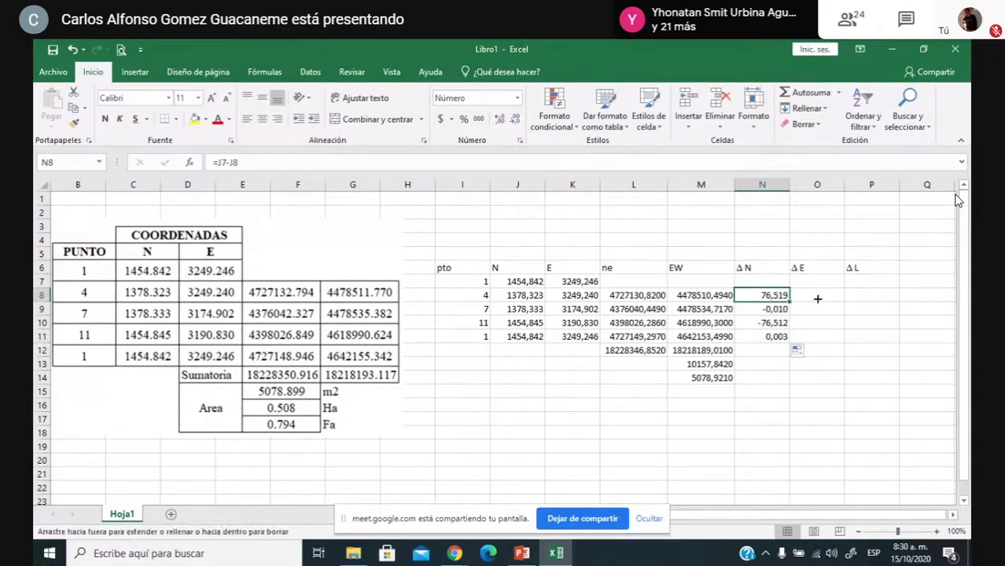
# Step: Calculate the east differences with =K7-K8 in O8 and fill the formula down to O11
pyautogui.click(817, 295)
pyautogui.write('=')
pyautogui.click(578, 282)
pyautogui.write('-')
pyautogui.click(577, 294)
pyautogui.press('Return')
pyautogui.click(835, 296)
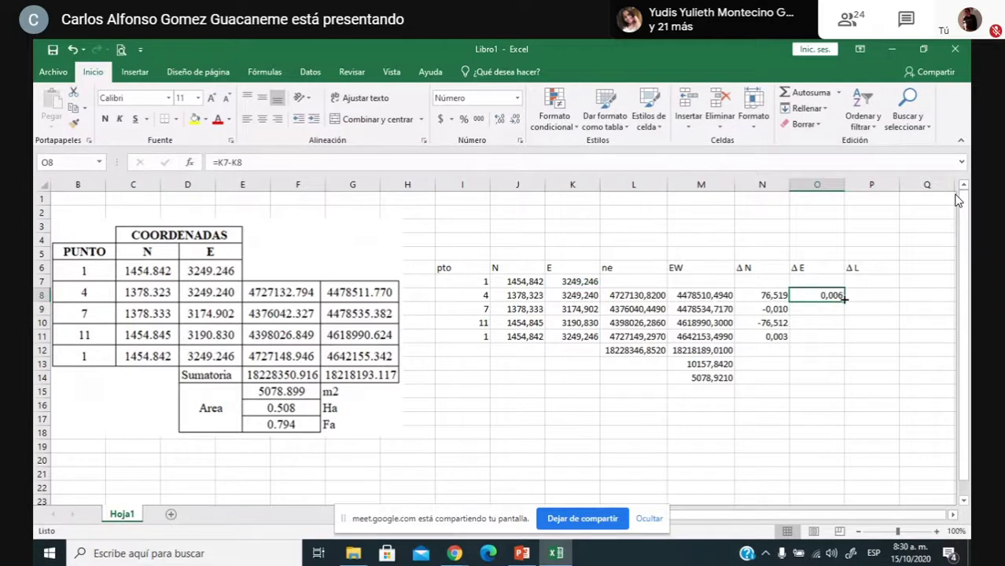
pyautogui.moveTo(844, 300); pyautogui.dragTo(845, 340)
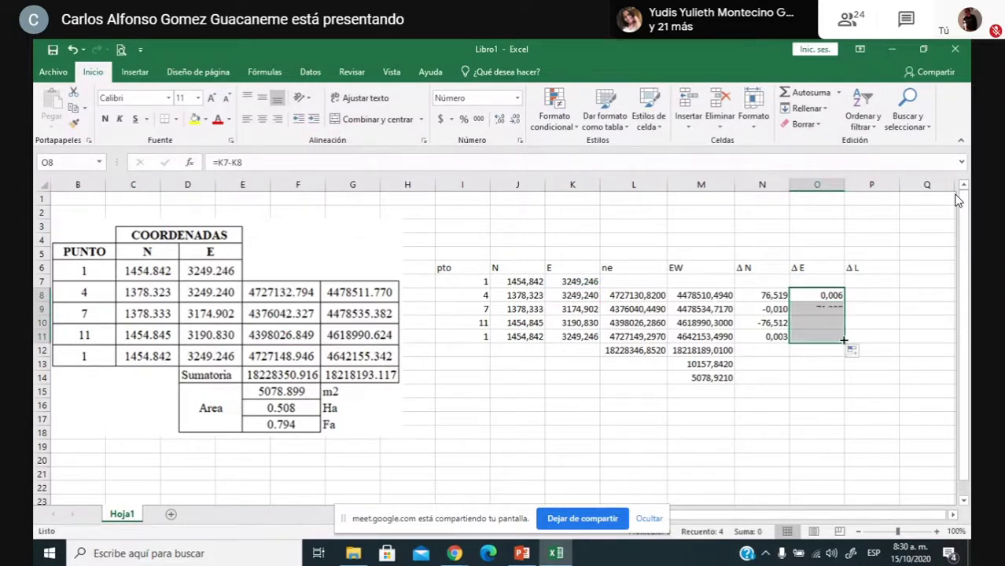
# Step: Calculate the first side length in P8 with =RAIZ((N8*N8)+(O8*O8))
pyautogui.click(867, 293)
pyautogui.write('=')
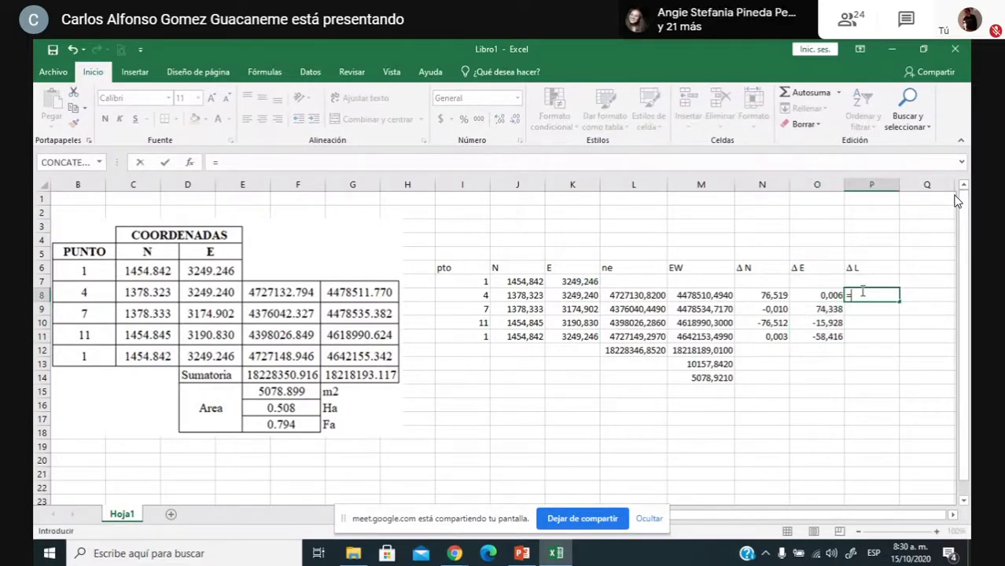
pyautogui.write('RAI')
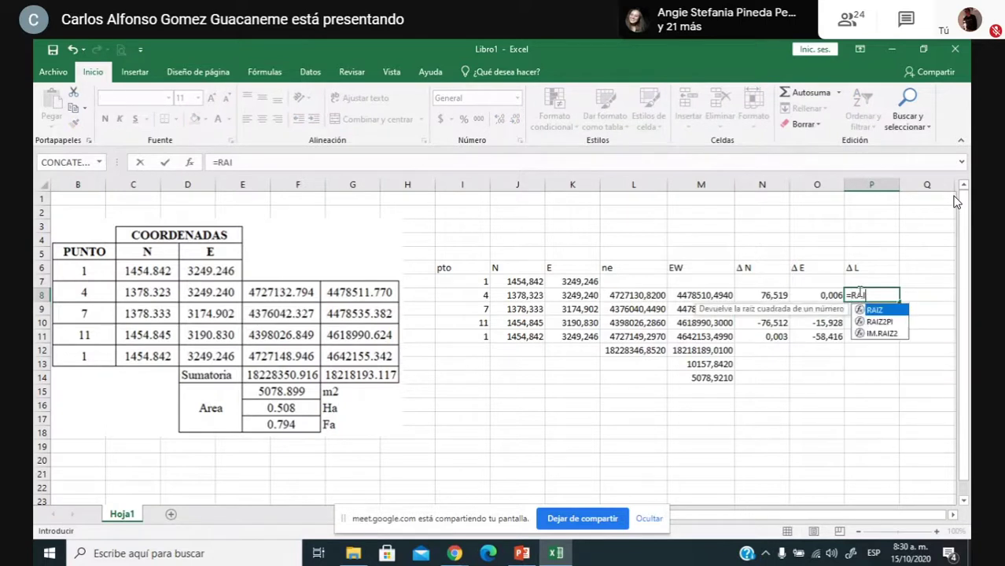
pyautogui.write('Z(')
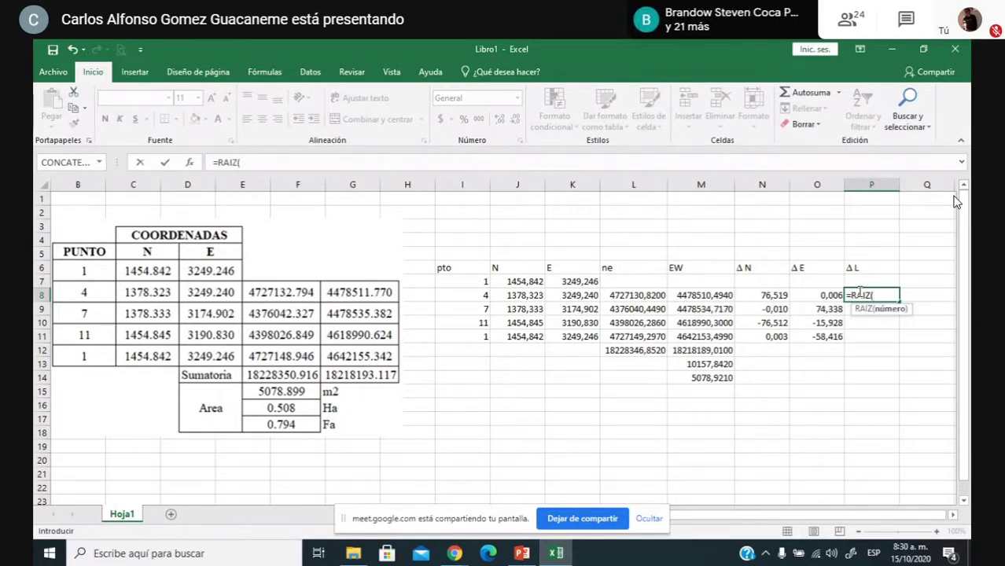
pyautogui.click(780, 297)
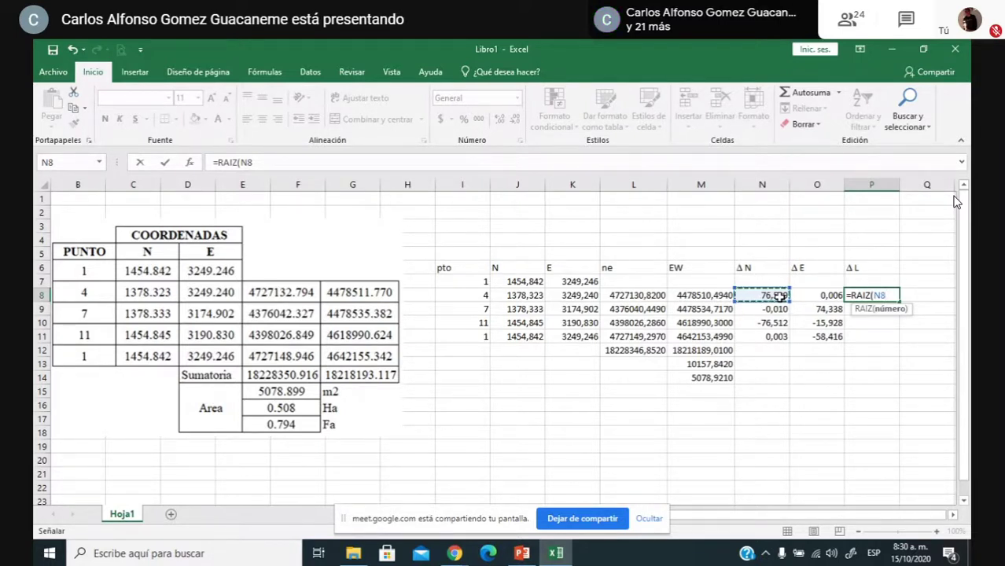
pyautogui.press('BackSpace')
pyautogui.press('BackSpace')
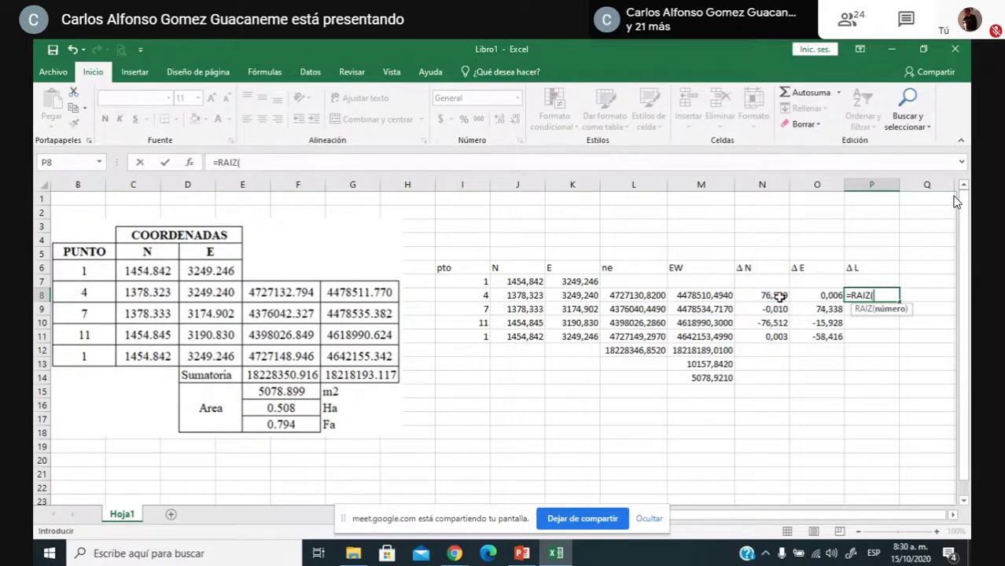
pyautogui.click(775, 295)
pyautogui.write('*')
pyautogui.click(773, 294)
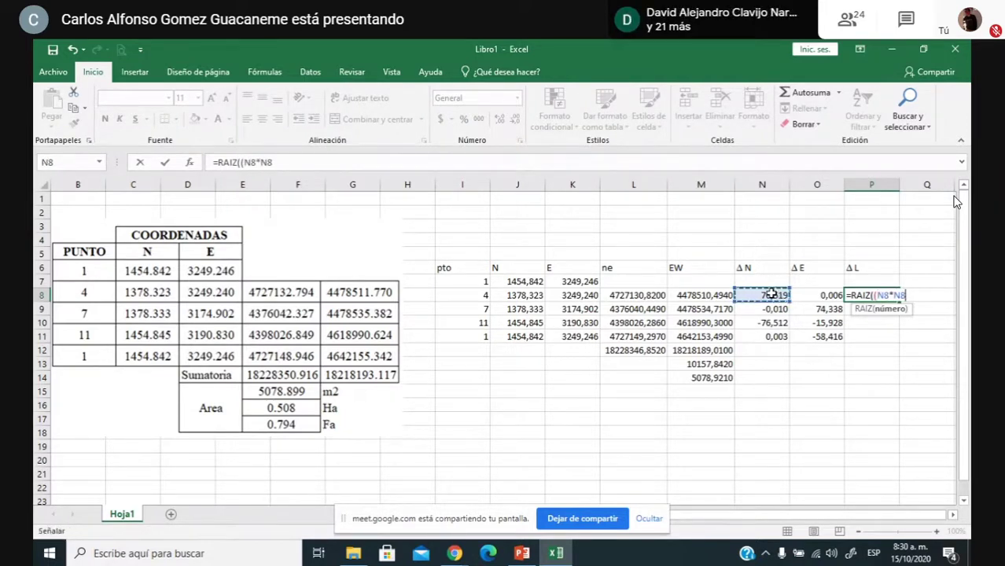
pyautogui.write(')')
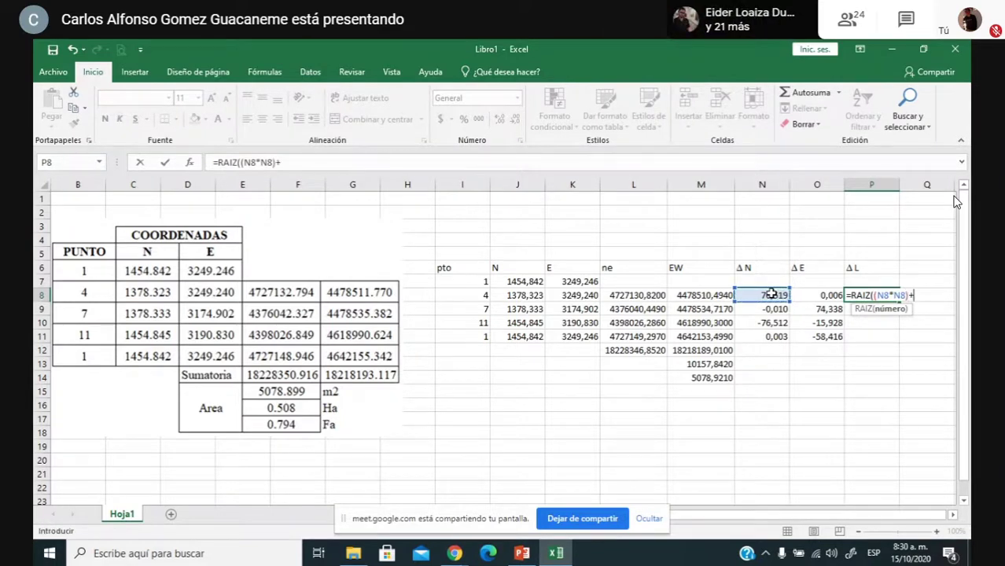
pyautogui.write('+(')
pyautogui.click(829, 296)
pyautogui.write('*')
pyautogui.click(829, 296)
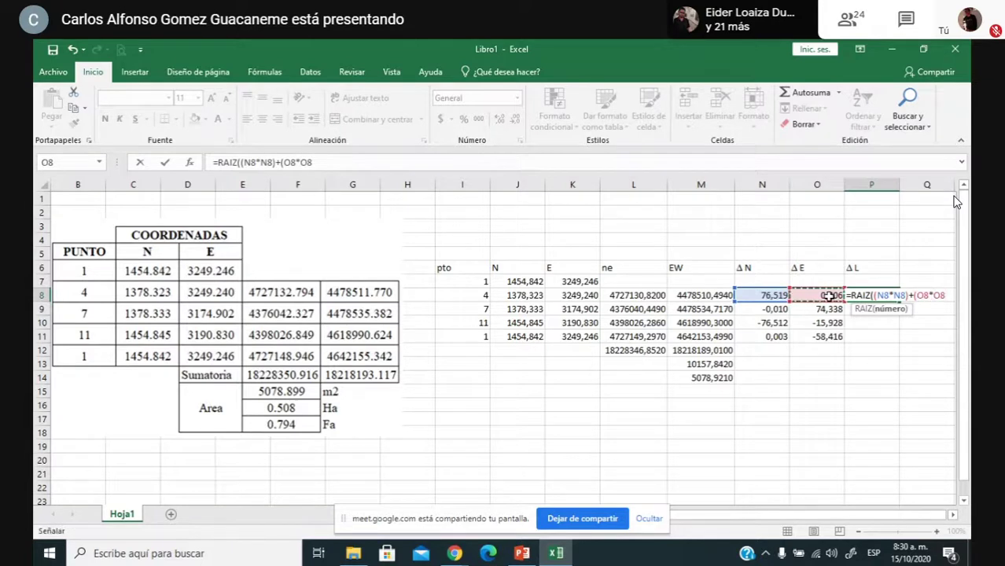
pyautogui.write('))')
pyautogui.press('Return')
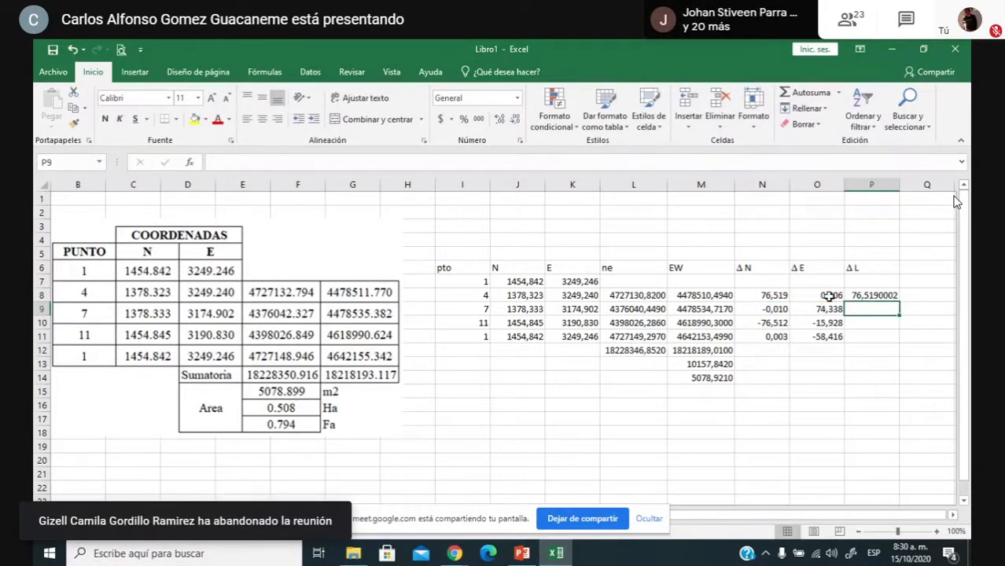
# Step: Round the P8 length with =REDONDEAR(RAIZ((N8*N8)+(O8*O8));3) and fill the formula down to P11
pyautogui.doubleClick(875, 295)
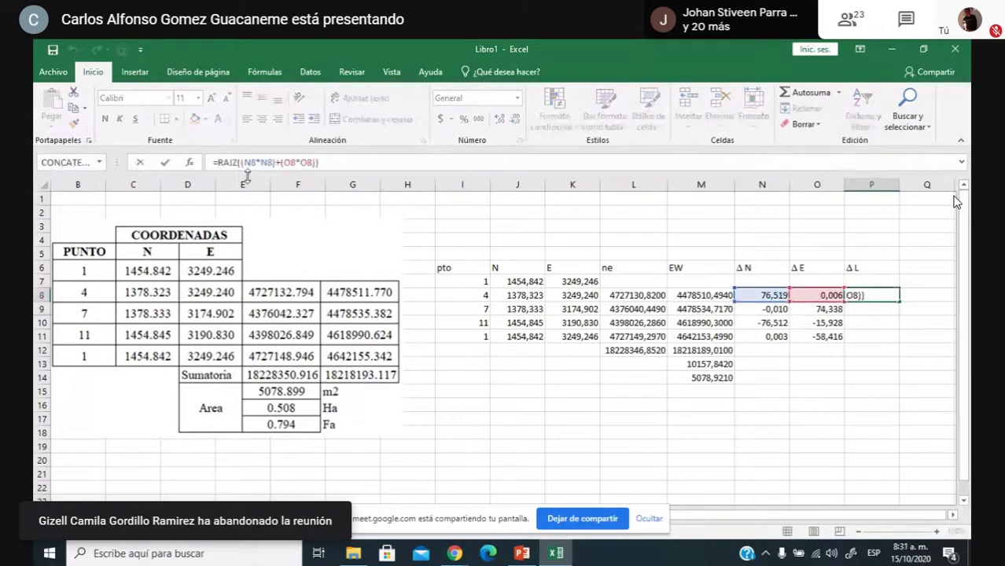
pyautogui.write('REDONDEA')
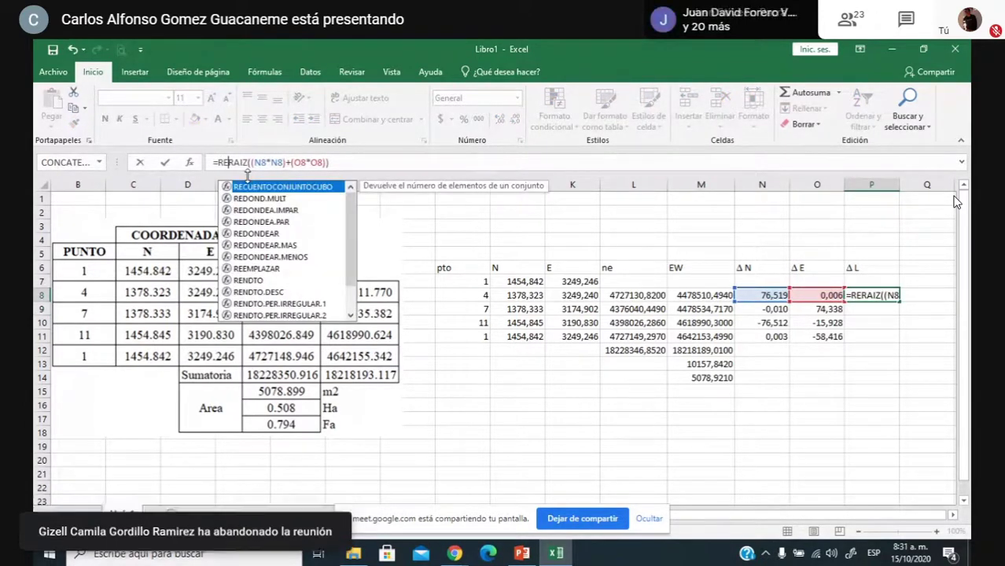
pyautogui.write('R(')
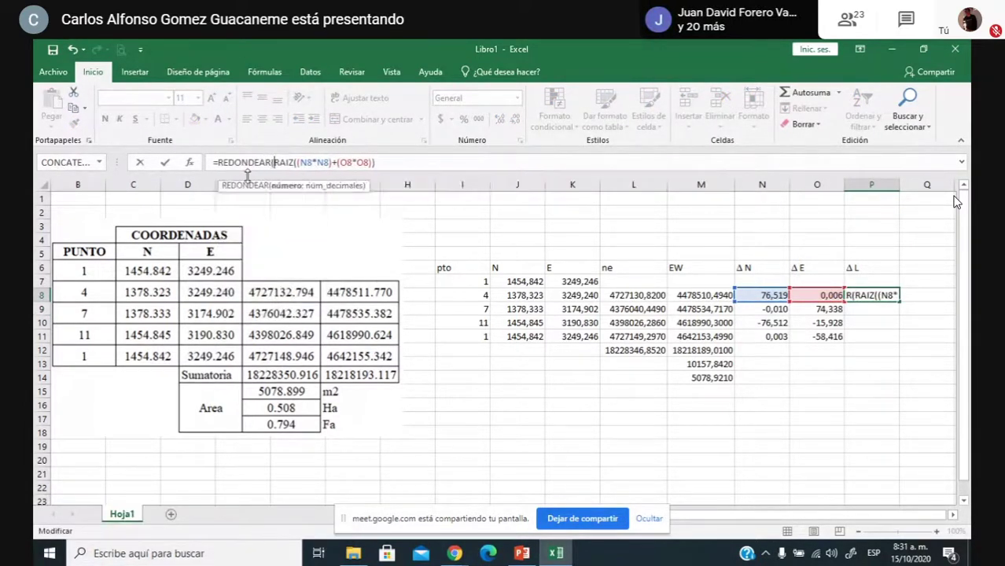
pyautogui.click(412, 162)
pyautogui.write(');3)')
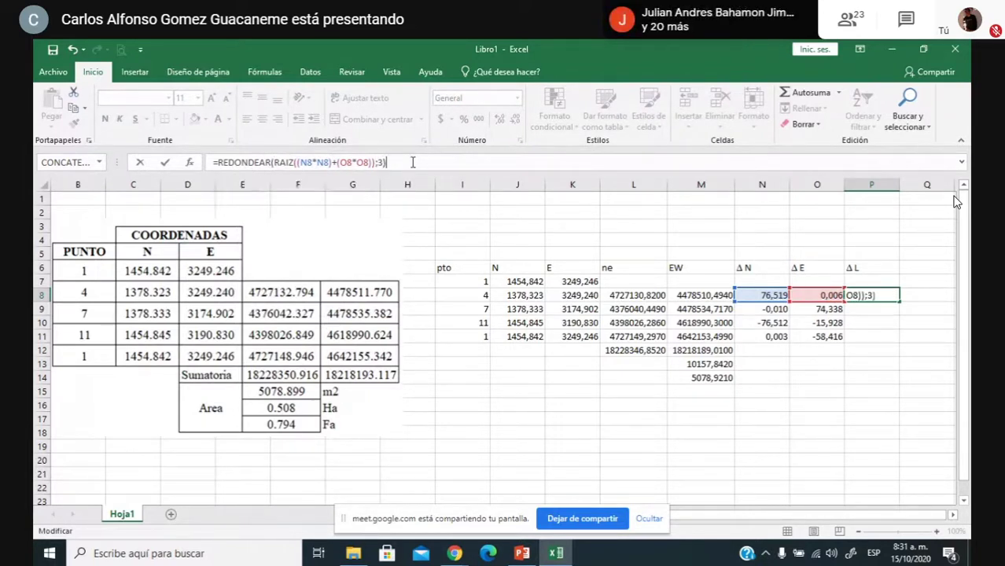
pyautogui.hotkey('ctrl', 'Return')
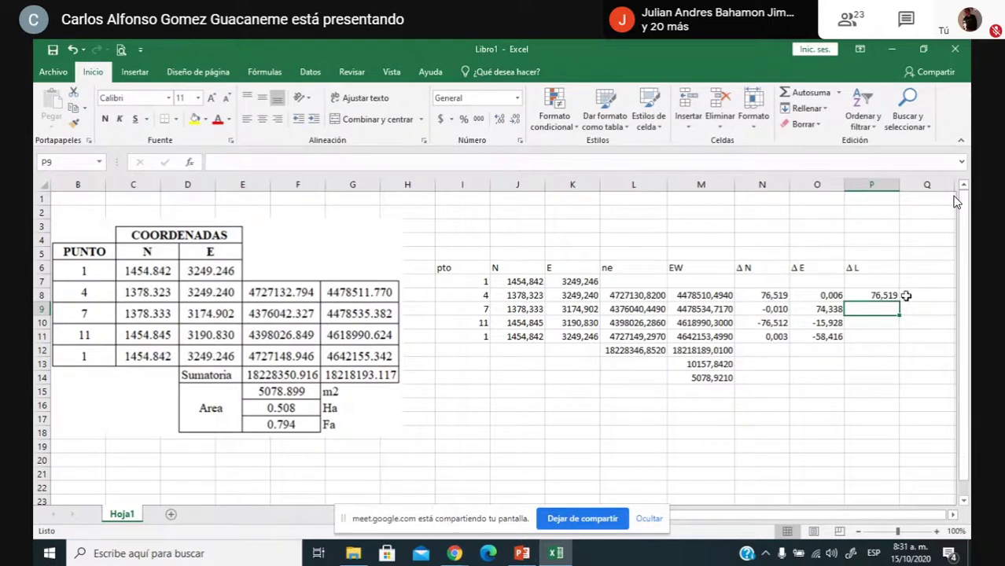
pyautogui.moveTo(897, 307); pyautogui.dragTo(895, 344)
# Step: Add up the Δ L lengths in P12 with AutoSum and switch to the PowerPoint slide with the handwritten perimeter
pyautogui.click(873, 353)
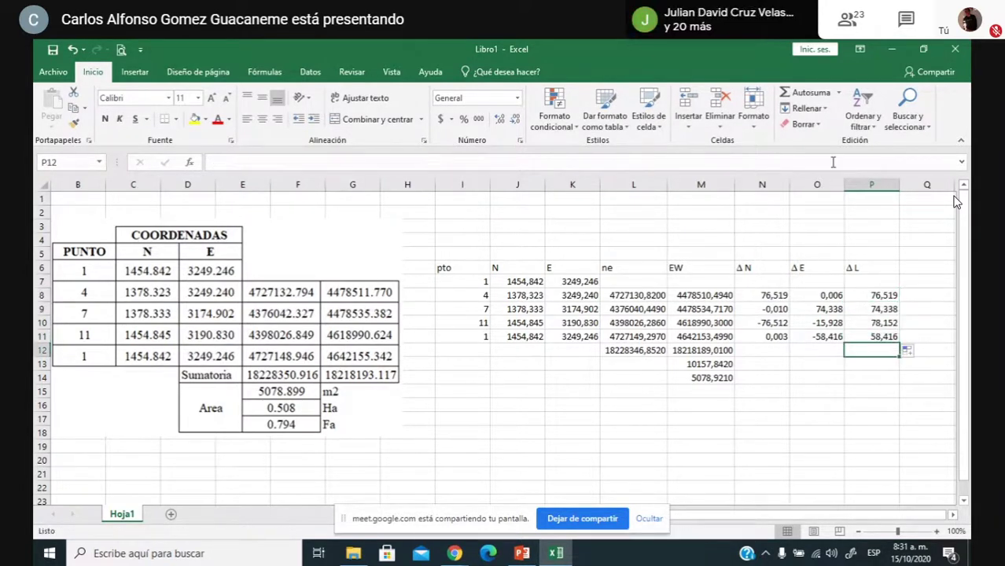
pyautogui.click(806, 96)
pyautogui.press('Return')
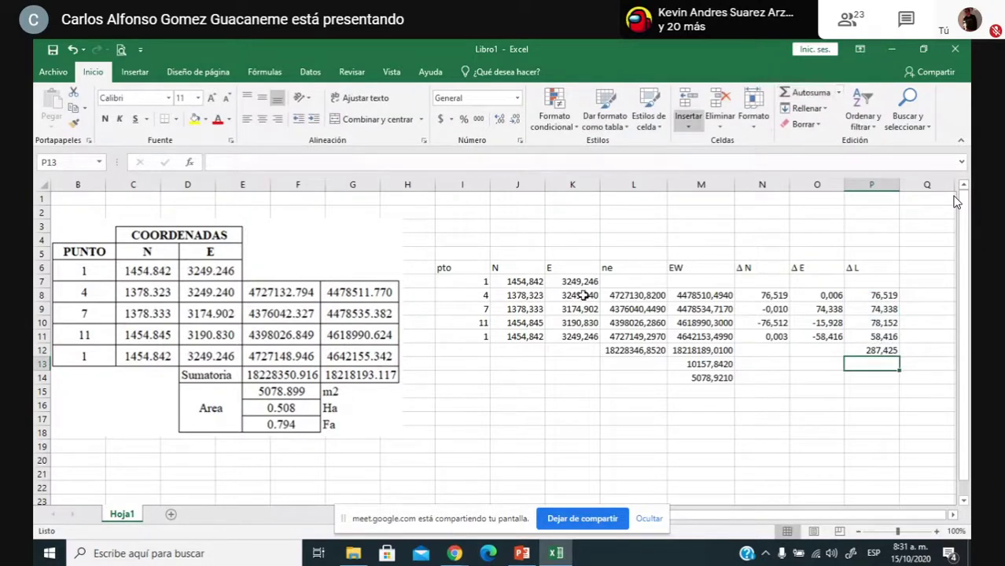
pyautogui.click(522, 555)
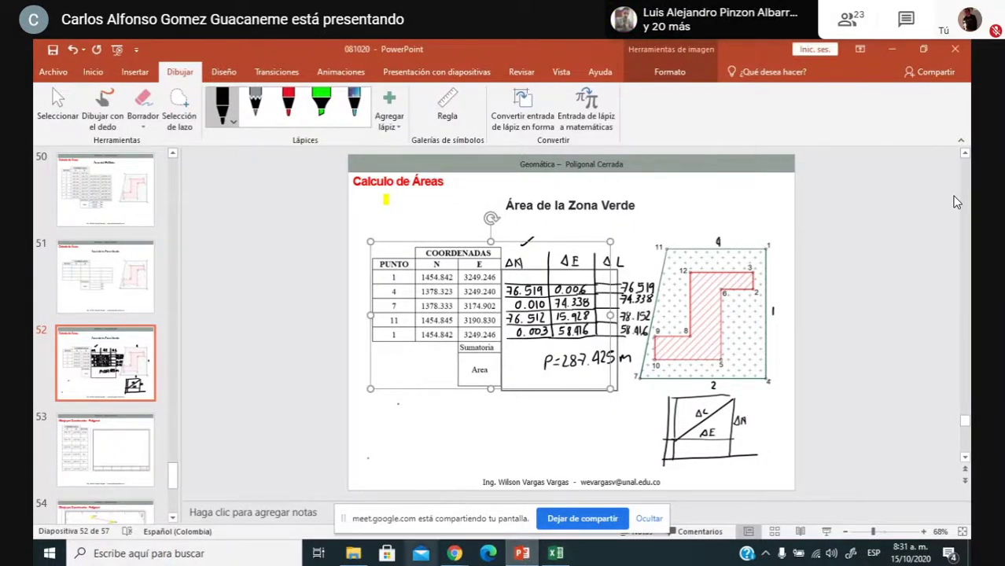
# Step: Switch back to the Excel workbook and select the empty cell N18 below the calculation table
pyautogui.click(557, 554)
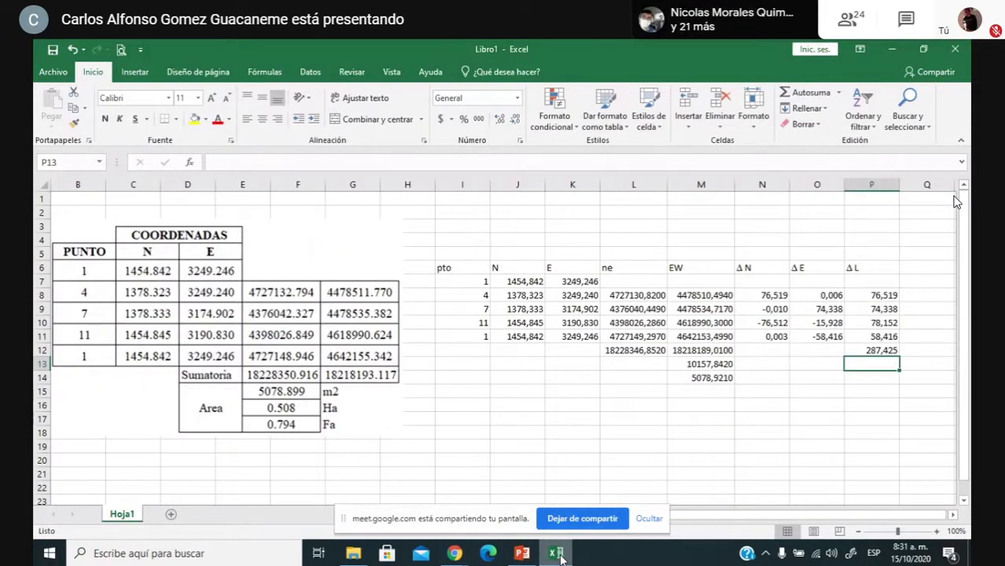
pyautogui.hscroll(2, 709, 402)
pyautogui.click(654, 433)
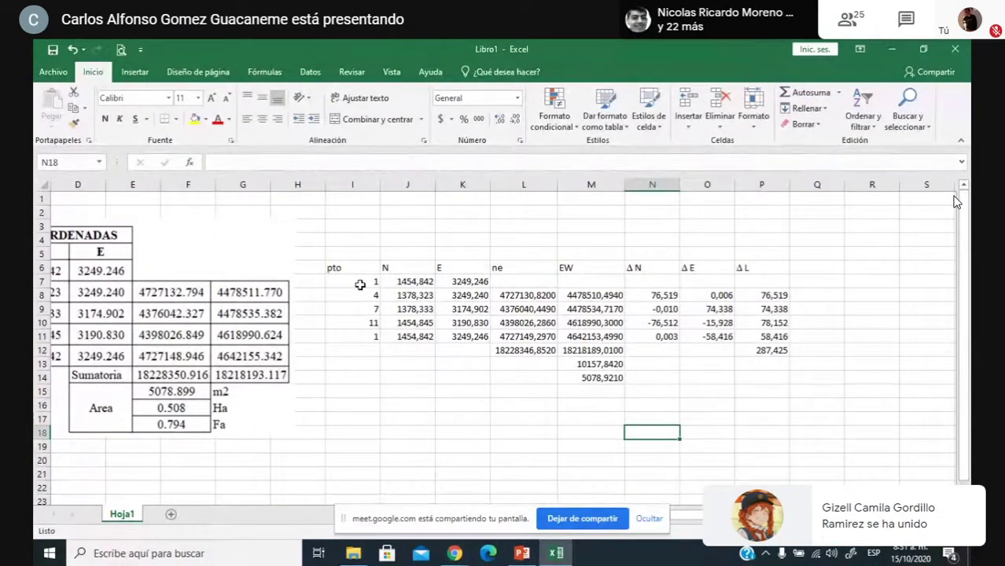
pyautogui.click(136, 72)
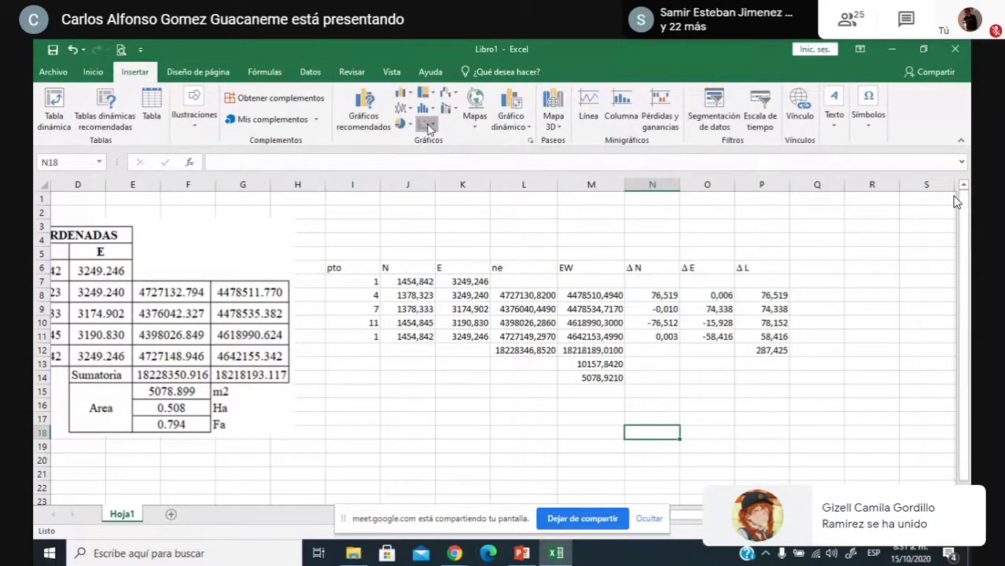
pyautogui.click(427, 125)
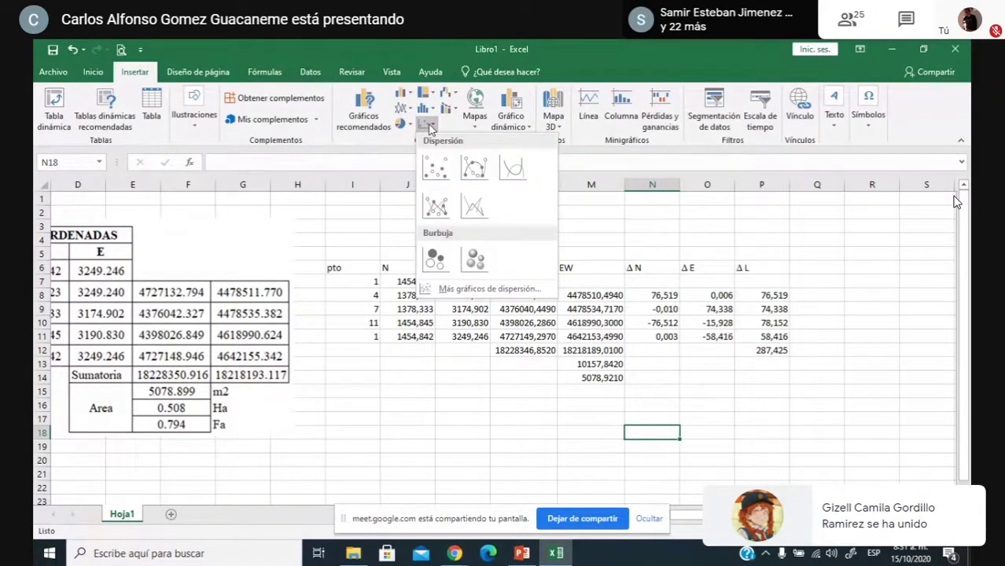
pyautogui.click(439, 210)
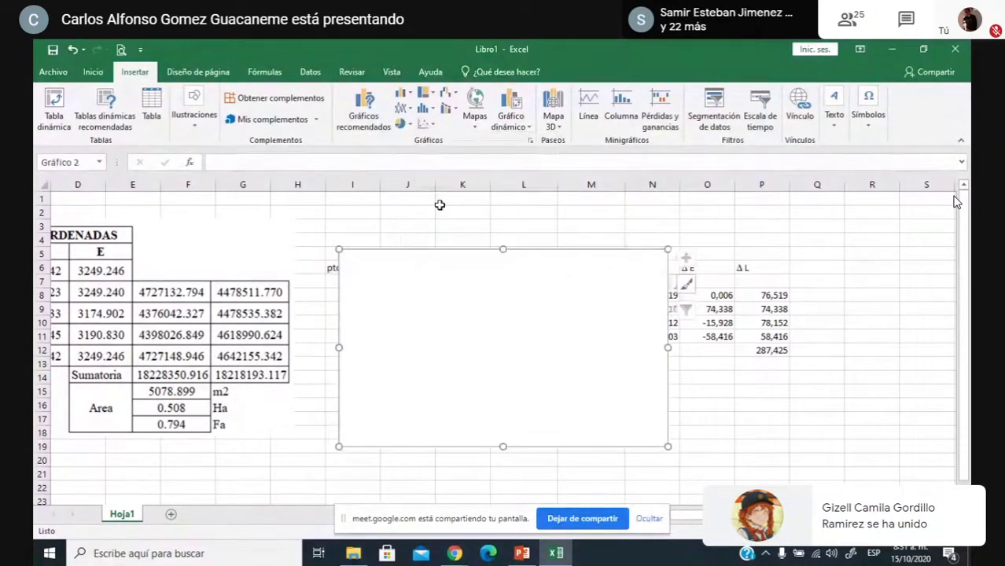
pyautogui.rightClick(477, 354)
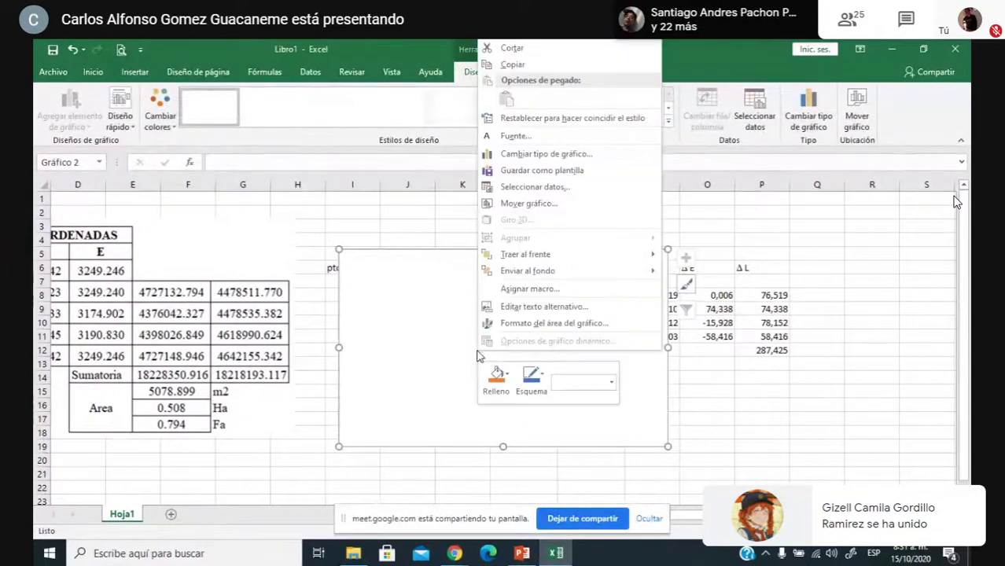
pyautogui.click(546, 187)
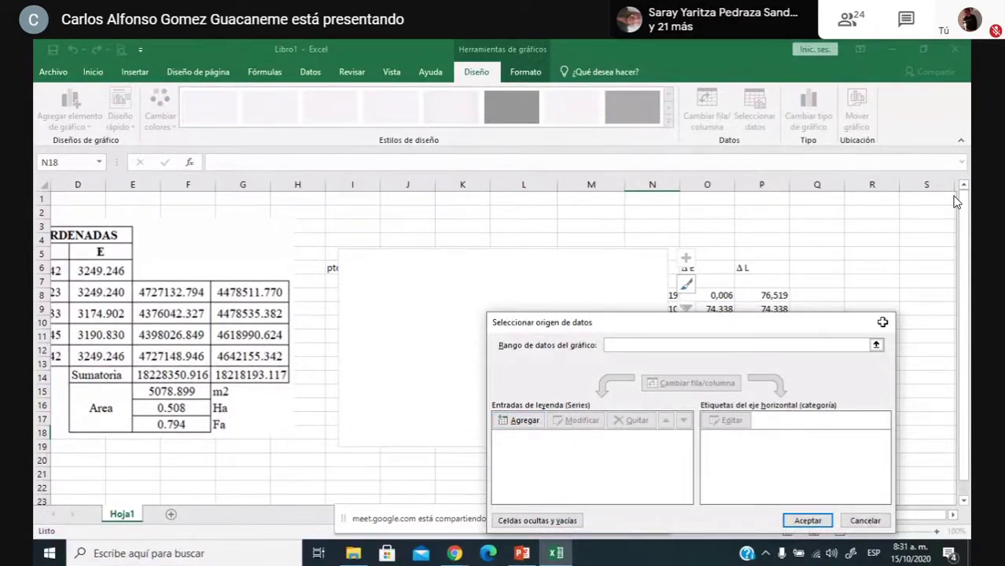
pyautogui.press('Escape')
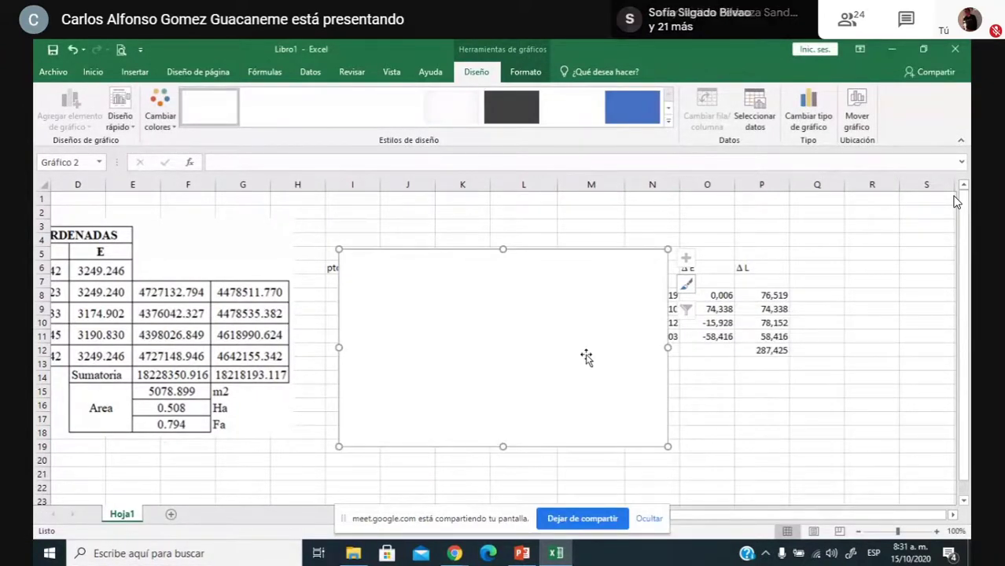
pyautogui.press('Delete')
# Step: Insert a scatter chart with straight lines and markers from the pto, N and E columns in I6:K11
pyautogui.moveTo(463, 268); pyautogui.dragTo(464, 338)
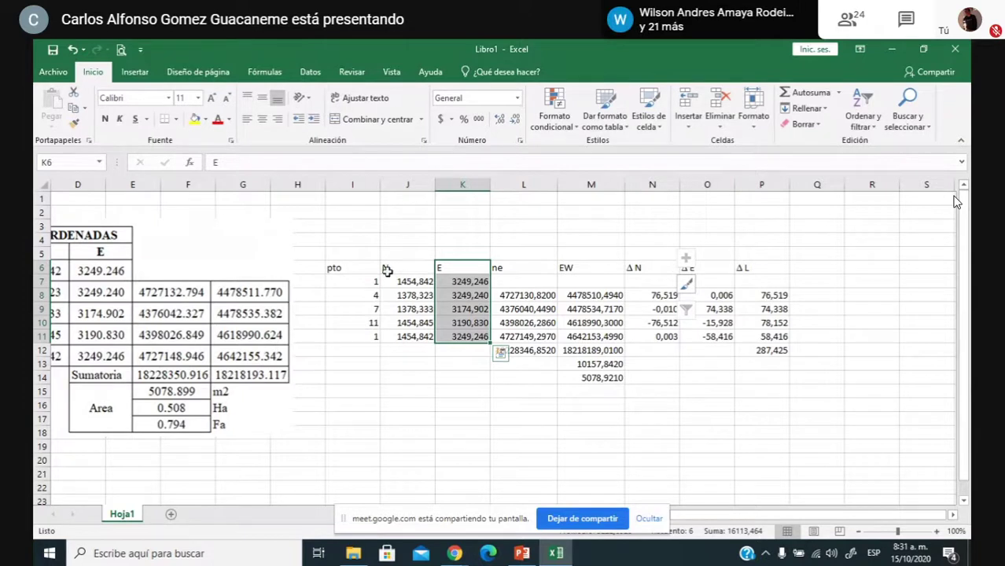
pyautogui.moveTo(372, 269); pyautogui.dragTo(464, 338)
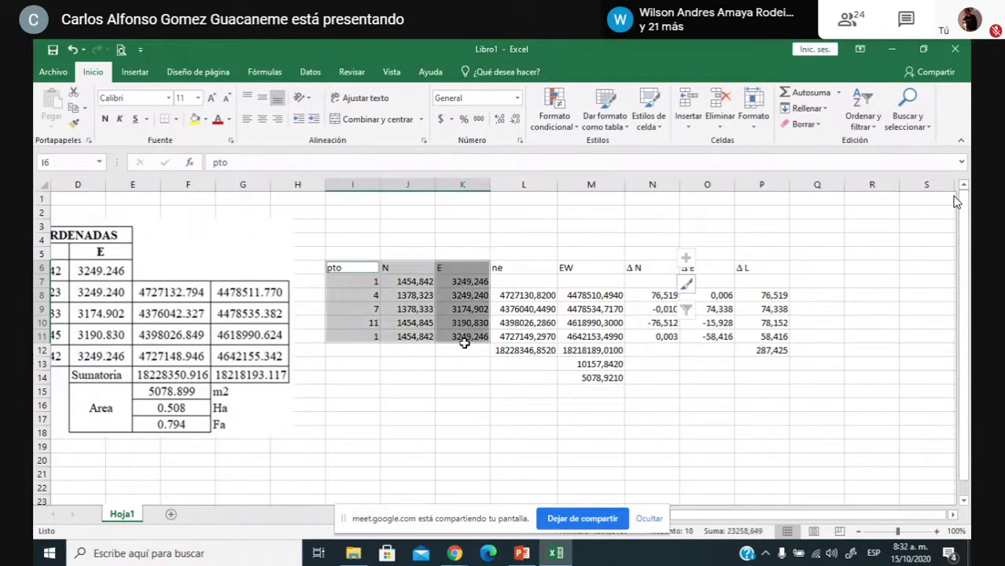
pyautogui.click(134, 72)
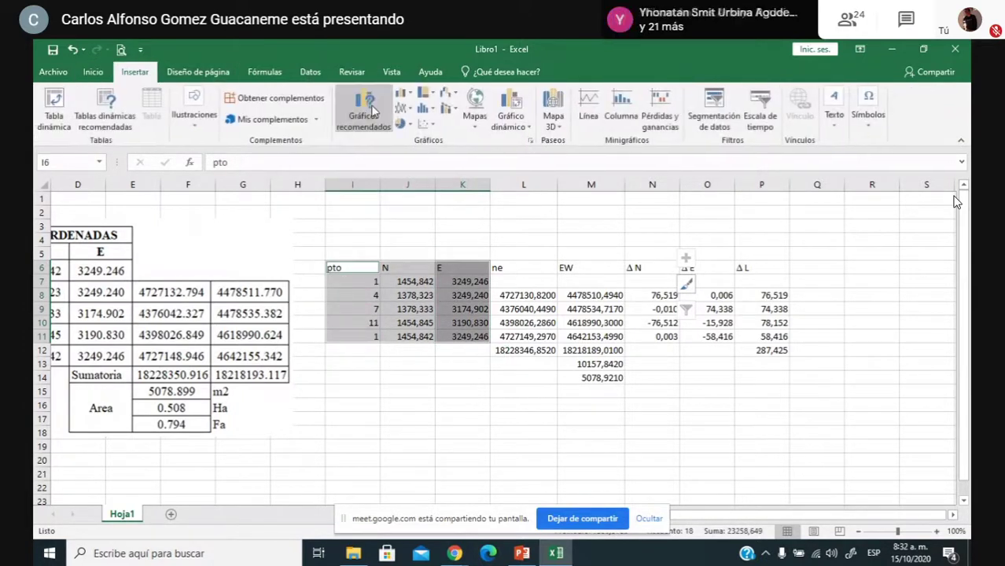
pyautogui.click(428, 125)
pyautogui.click(439, 202)
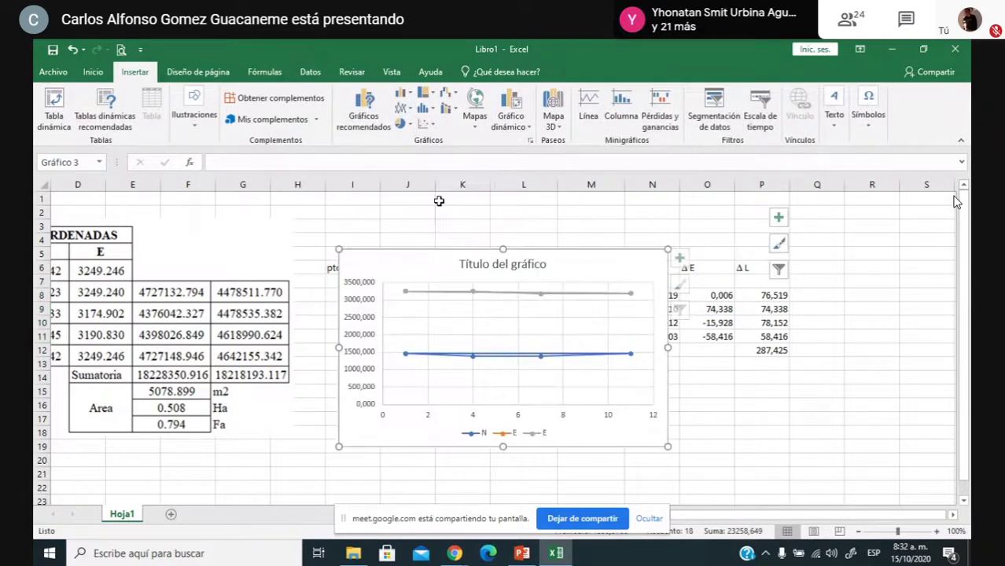
pyautogui.rightClick(614, 437)
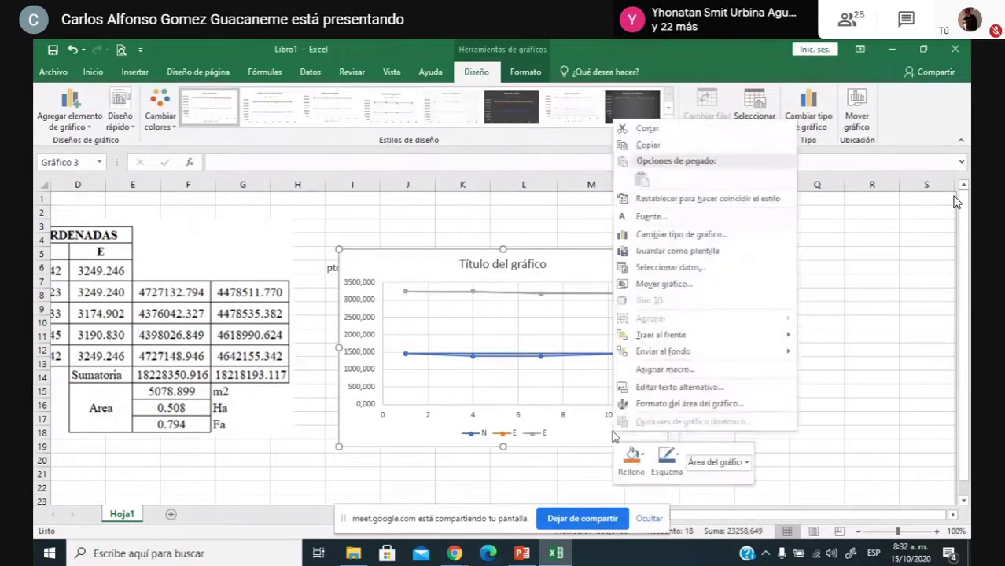
pyautogui.click(669, 268)
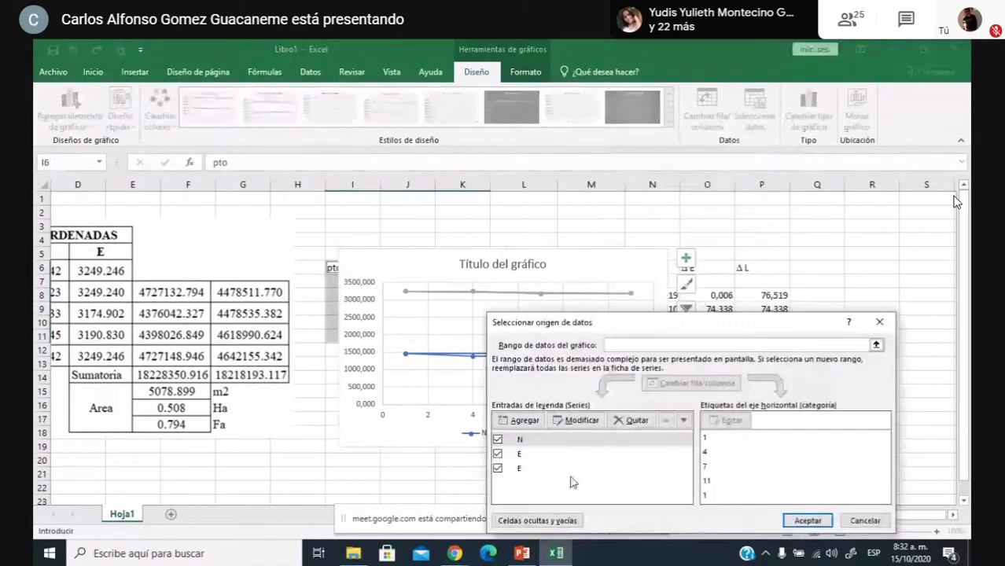
pyautogui.tripleClick(634, 422)
pyautogui.click(515, 420)
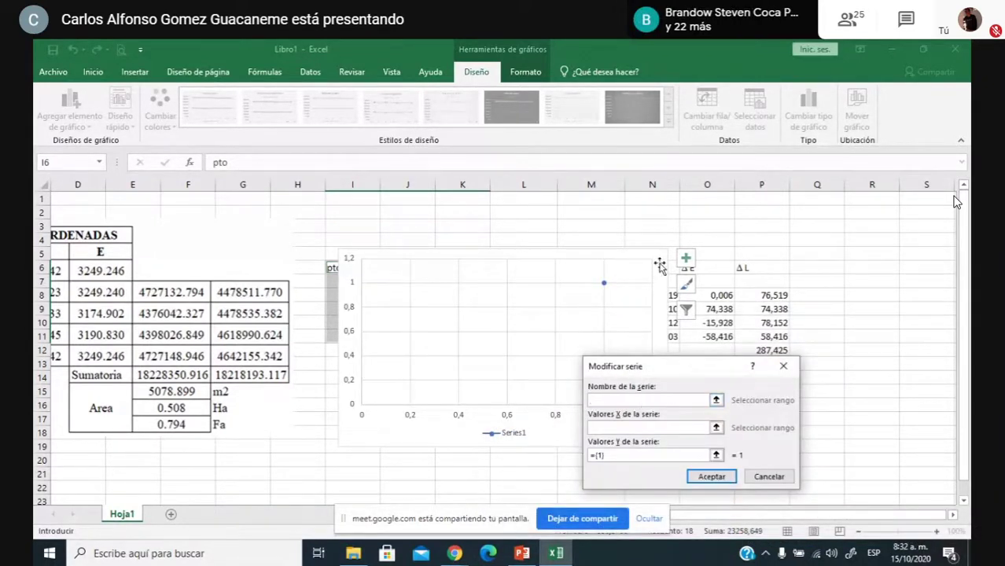
pyautogui.click(331, 266)
pyautogui.moveTo(331, 267); pyautogui.dragTo(329, 336)
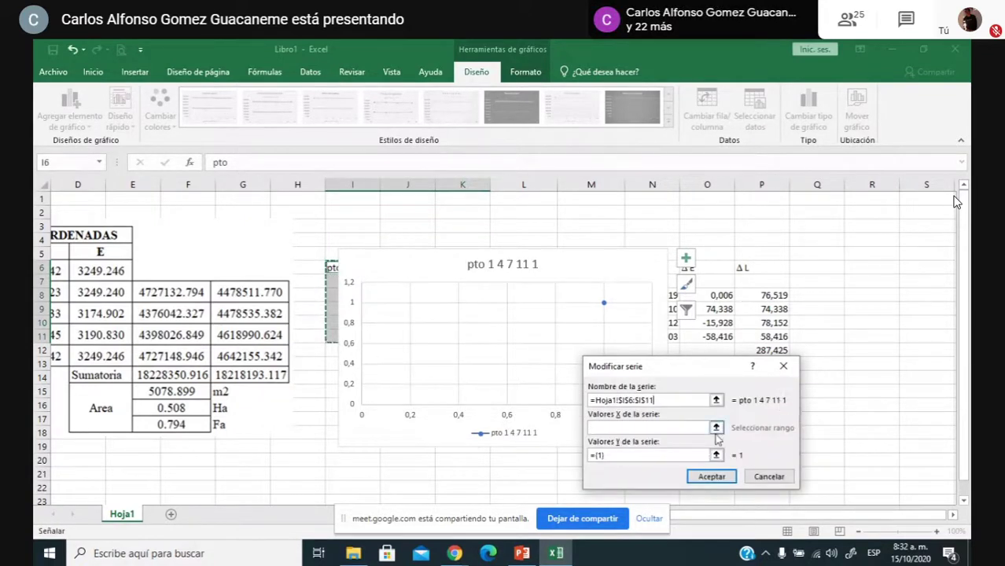
pyautogui.click(716, 423)
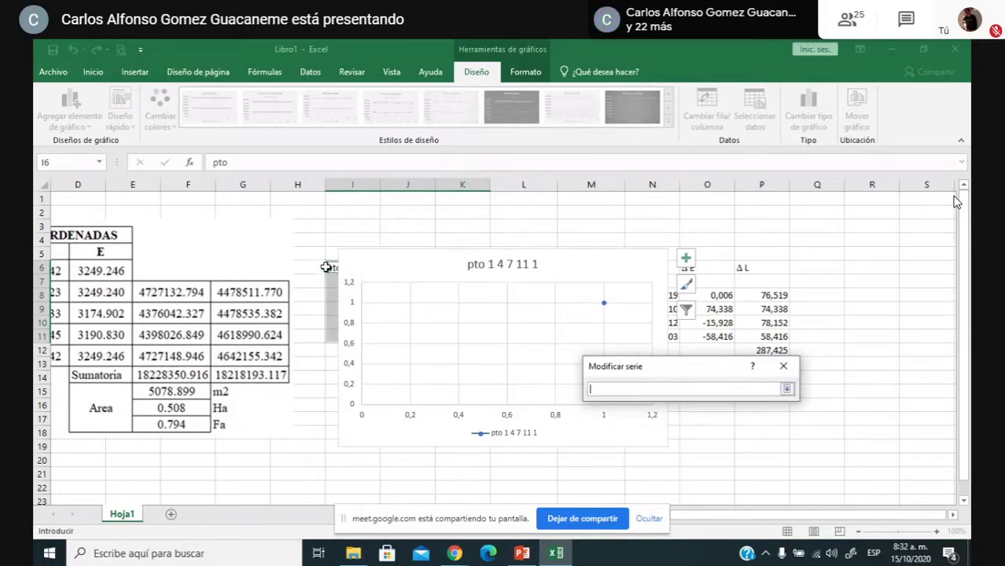
pyautogui.click(785, 389)
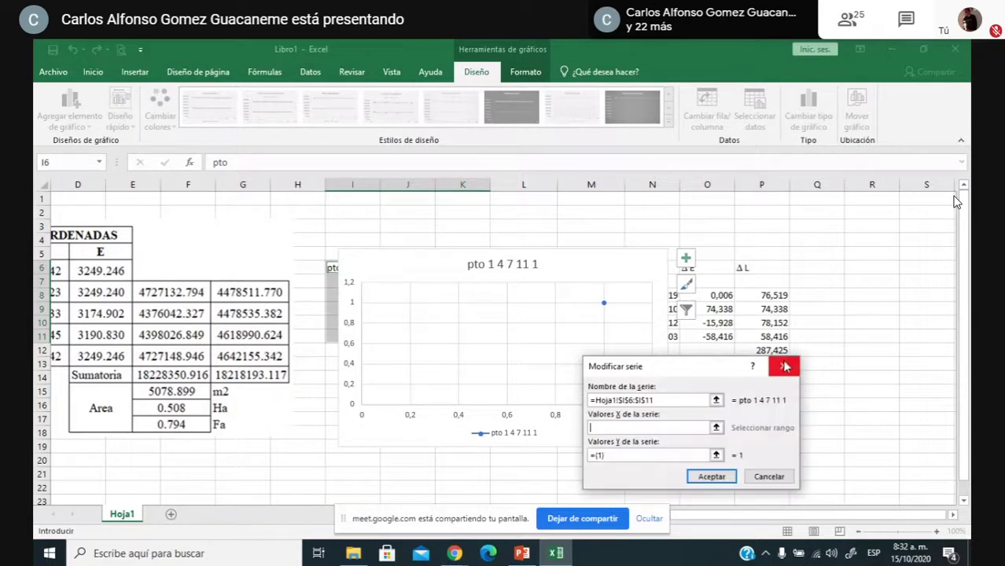
pyautogui.click(770, 477)
pyautogui.click(883, 325)
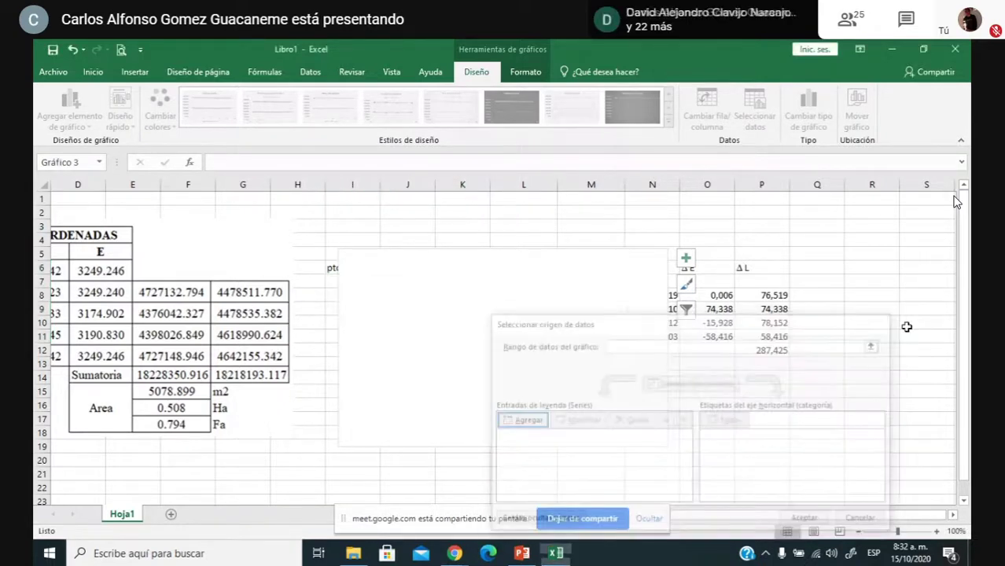
# Step: Move the chart clear of the pto, N and E columns so the coordinates can be selected
pyautogui.moveTo(377, 423); pyautogui.dragTo(534, 399)
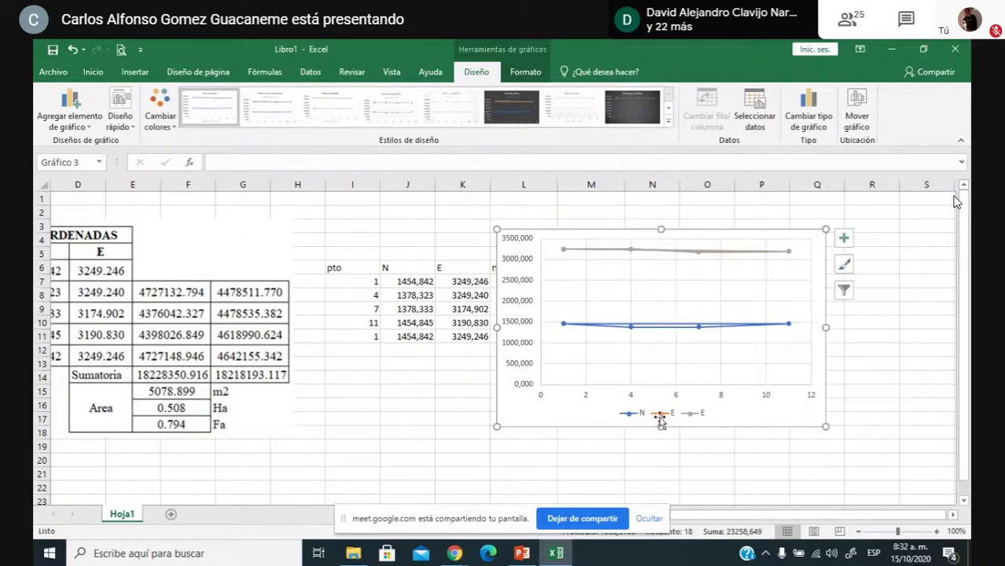
pyautogui.rightClick(784, 403)
pyautogui.click(663, 297)
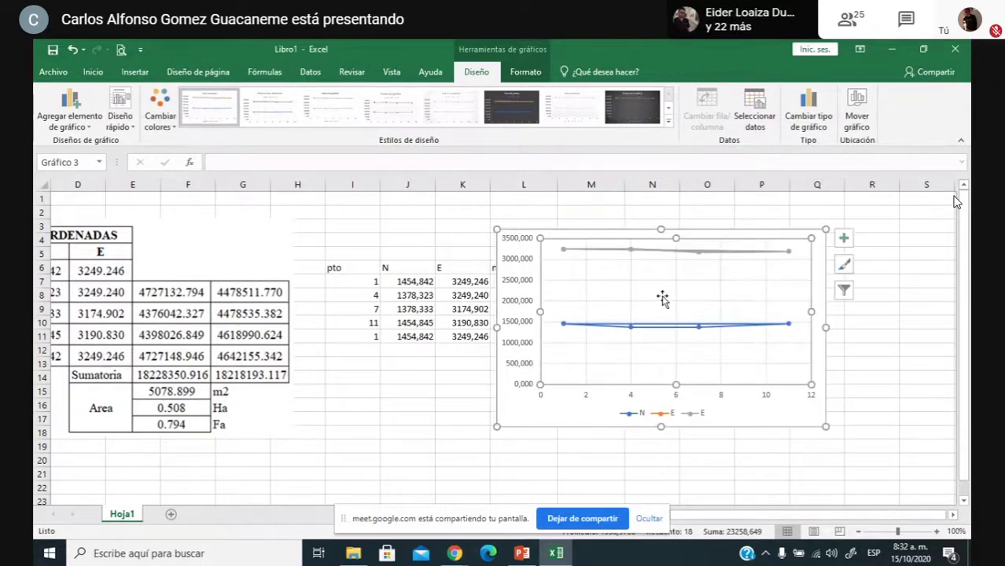
# Step: Remove the N series and both E series from the chart's data source
pyautogui.rightClick(662, 298)
pyautogui.click(731, 373)
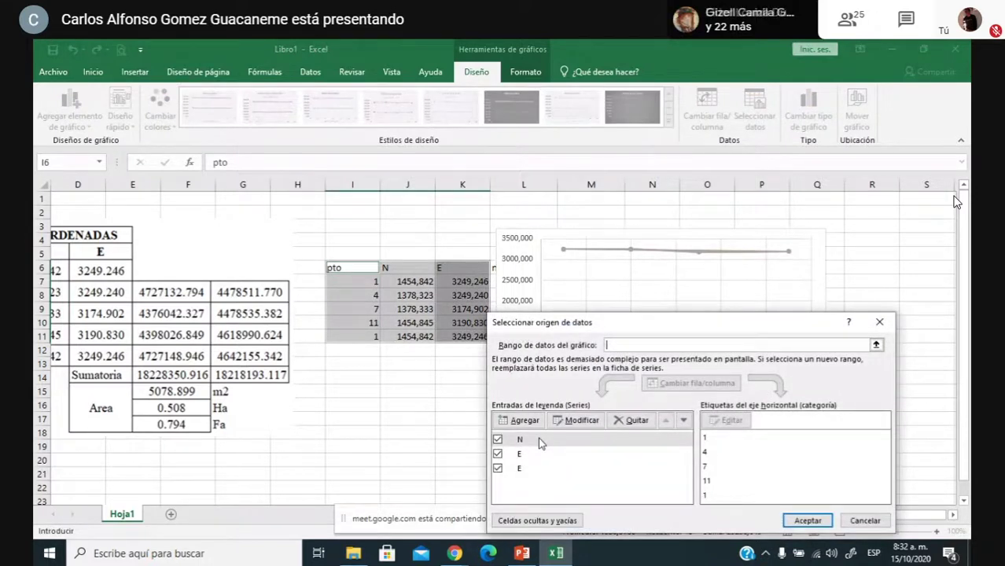
pyautogui.click(629, 423)
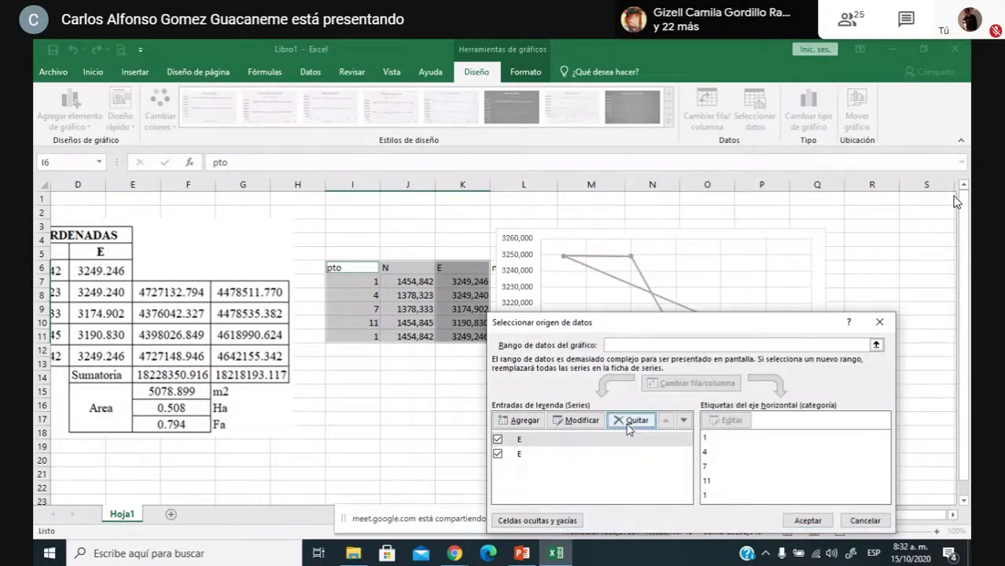
pyautogui.click(629, 424)
pyautogui.click(629, 423)
# Step: Add a chart series with X values =Hoja1!$K$6:$K$11 and Y values =Hoja1!$J$6:$J$11
pyautogui.click(524, 422)
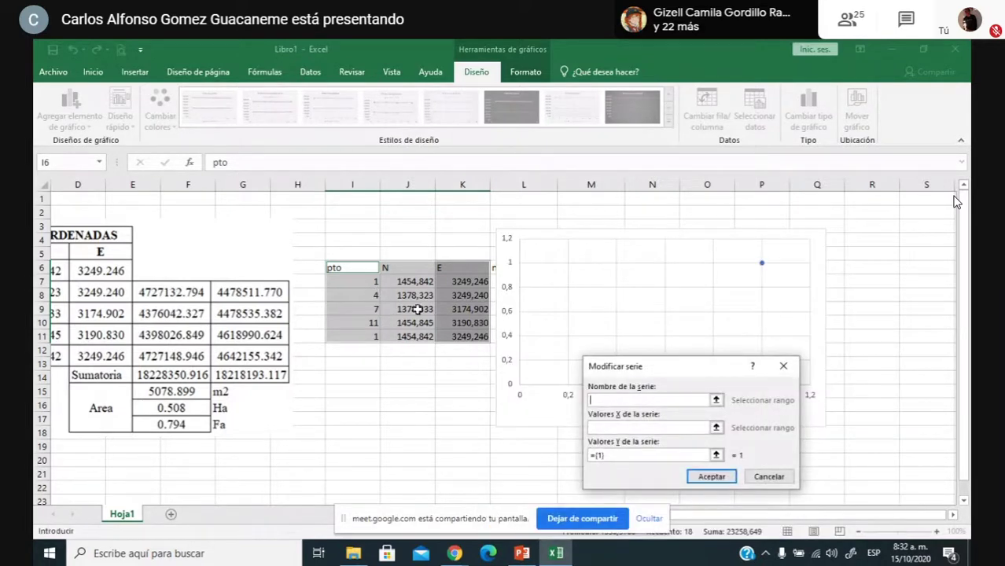
pyautogui.click(715, 401)
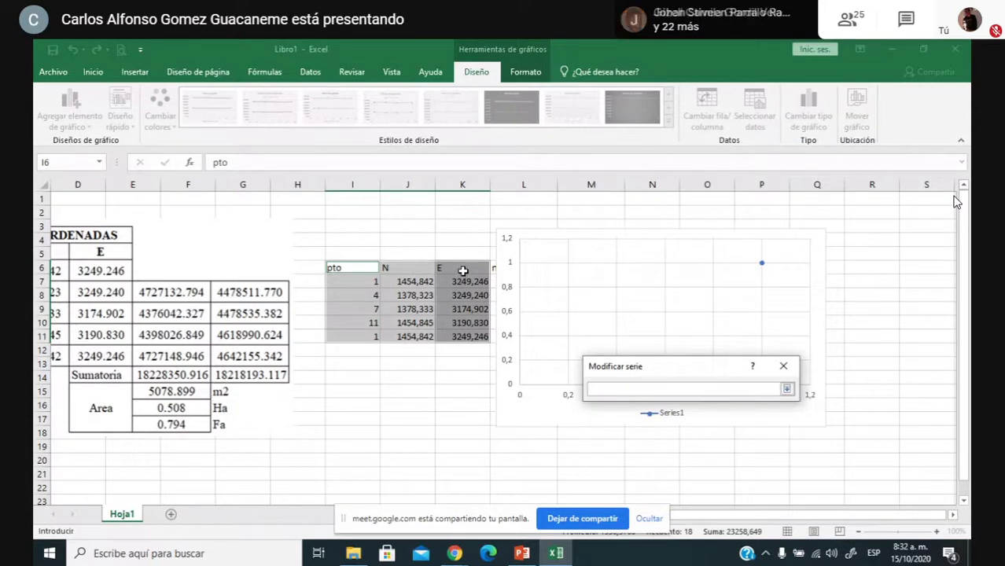
pyautogui.moveTo(463, 270); pyautogui.dragTo(460, 336)
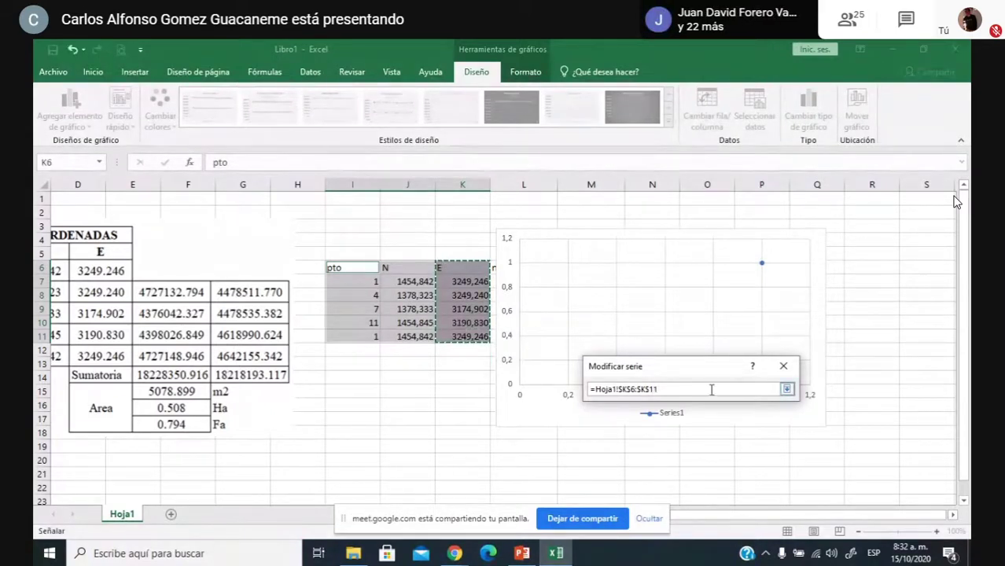
pyautogui.click(786, 389)
pyautogui.click(718, 459)
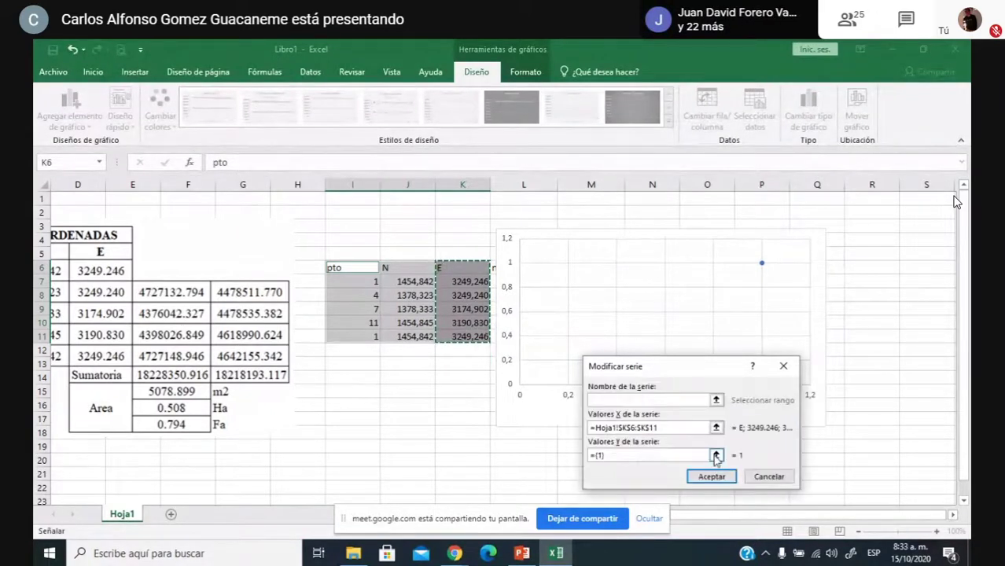
pyautogui.click(713, 454)
pyautogui.moveTo(409, 268); pyautogui.dragTo(417, 337)
pyautogui.click(786, 390)
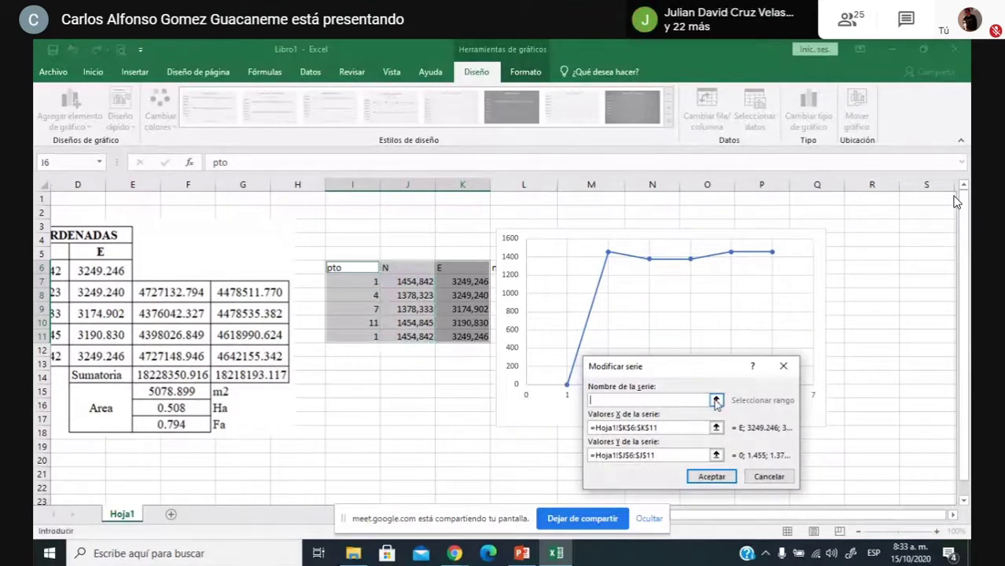
# Step: Set the new series' name to =Hoja1!$I$6:$I$11 and apply the data source changes
pyautogui.click(716, 401)
pyautogui.moveTo(346, 268); pyautogui.dragTo(346, 337)
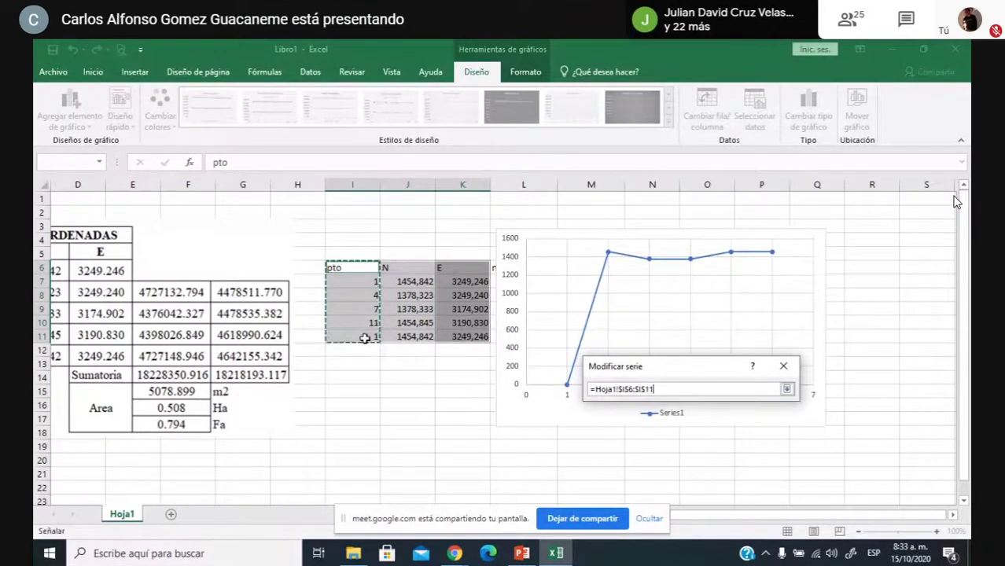
pyautogui.click(788, 389)
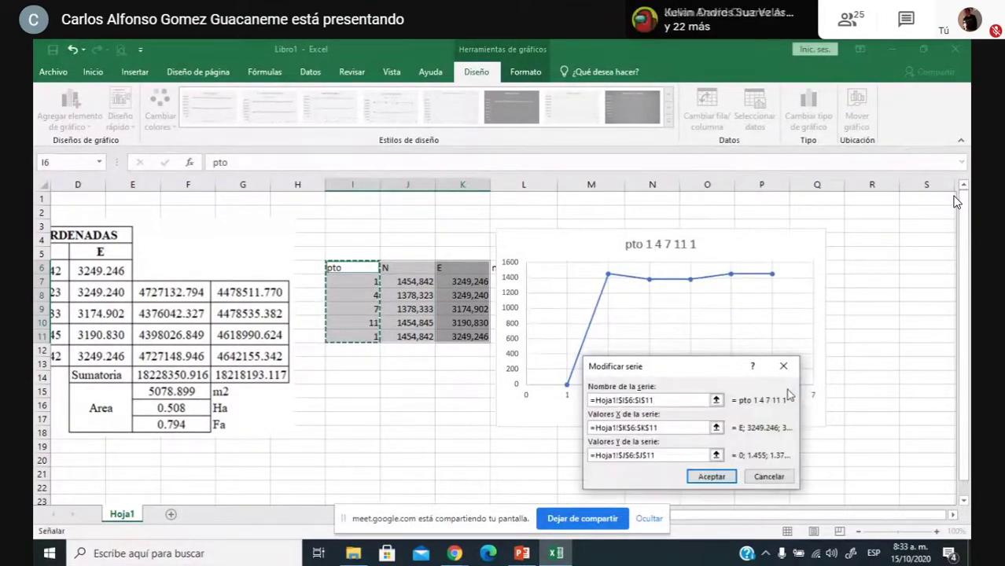
pyautogui.click(711, 477)
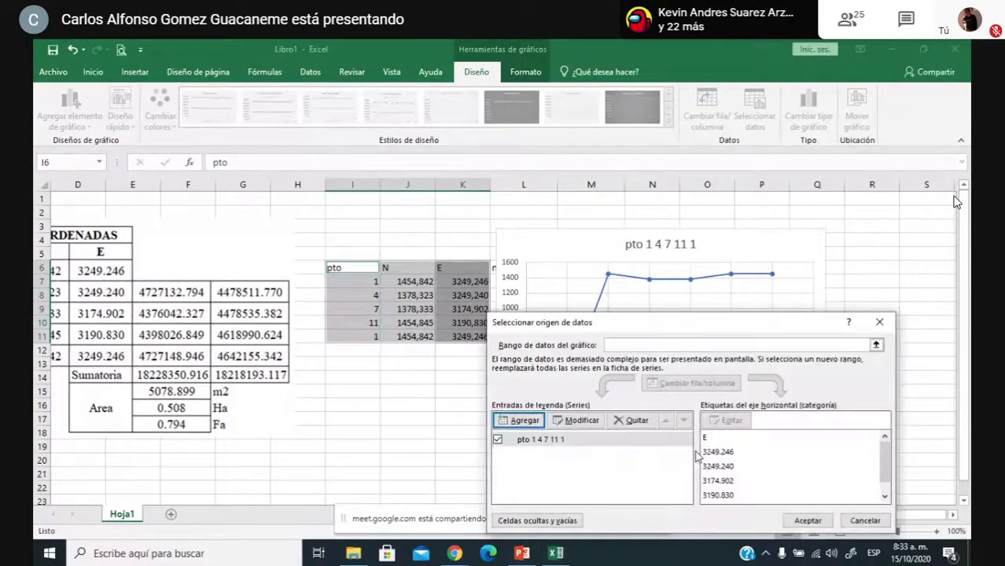
pyautogui.click(805, 521)
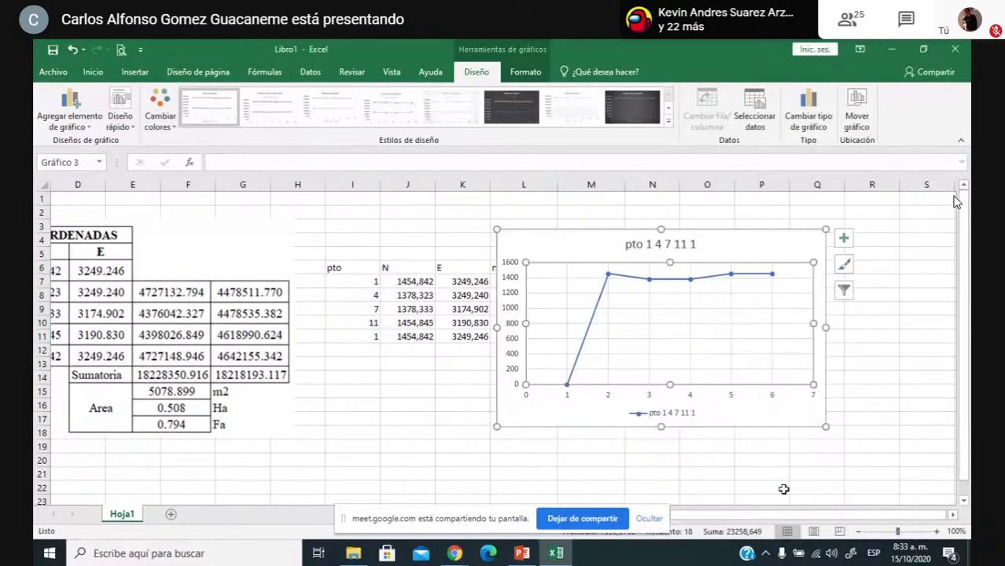
pyautogui.rightClick(732, 307)
pyautogui.press('Escape')
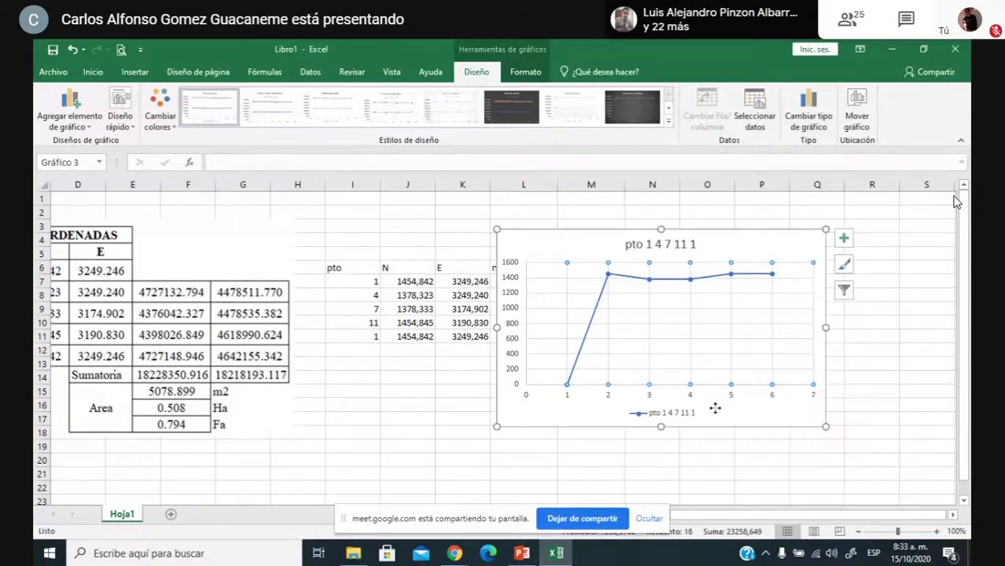
pyautogui.rightClick(715, 408)
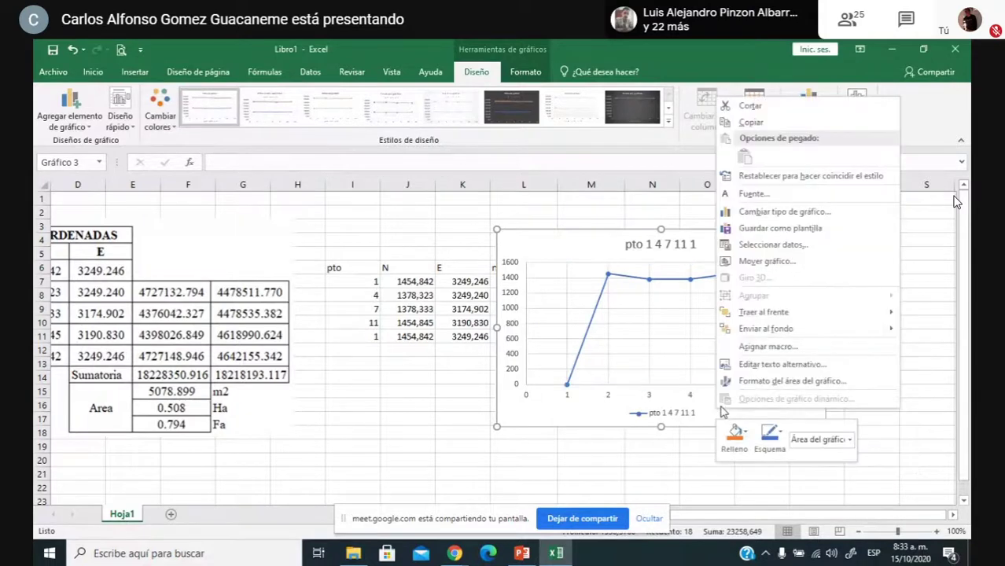
pyautogui.click(785, 212)
pyautogui.click(468, 149)
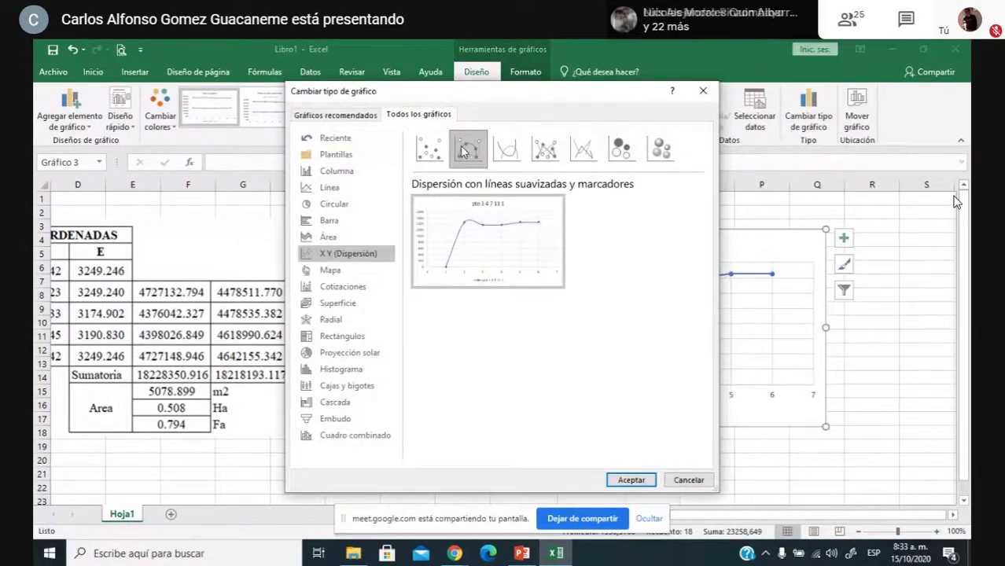
pyautogui.click(542, 154)
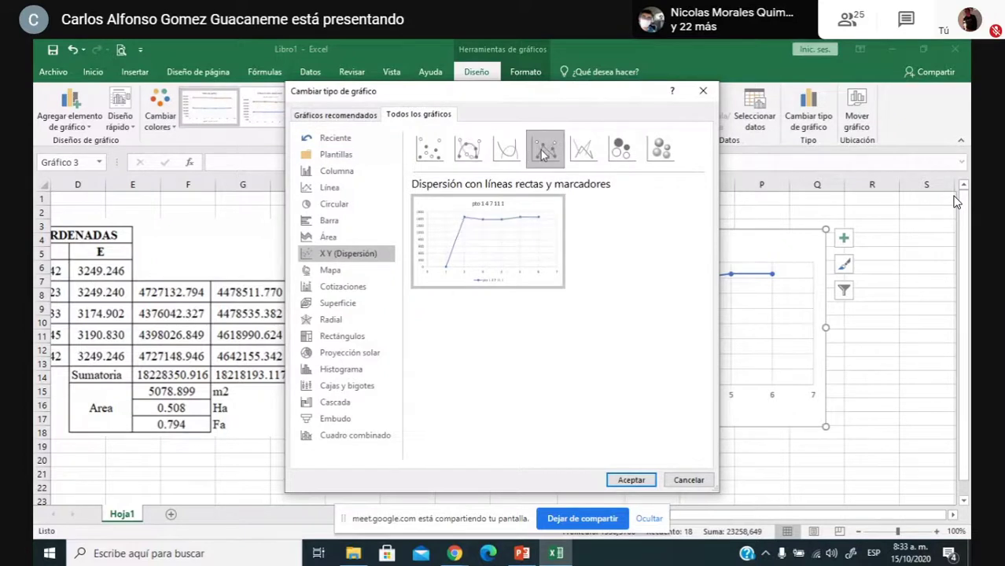
pyautogui.click(508, 150)
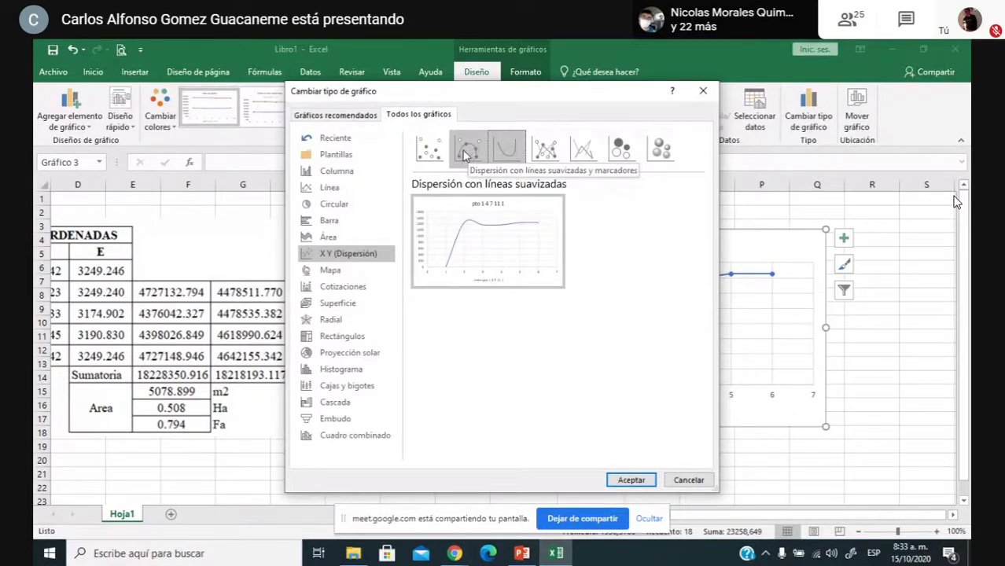
pyautogui.click(329, 190)
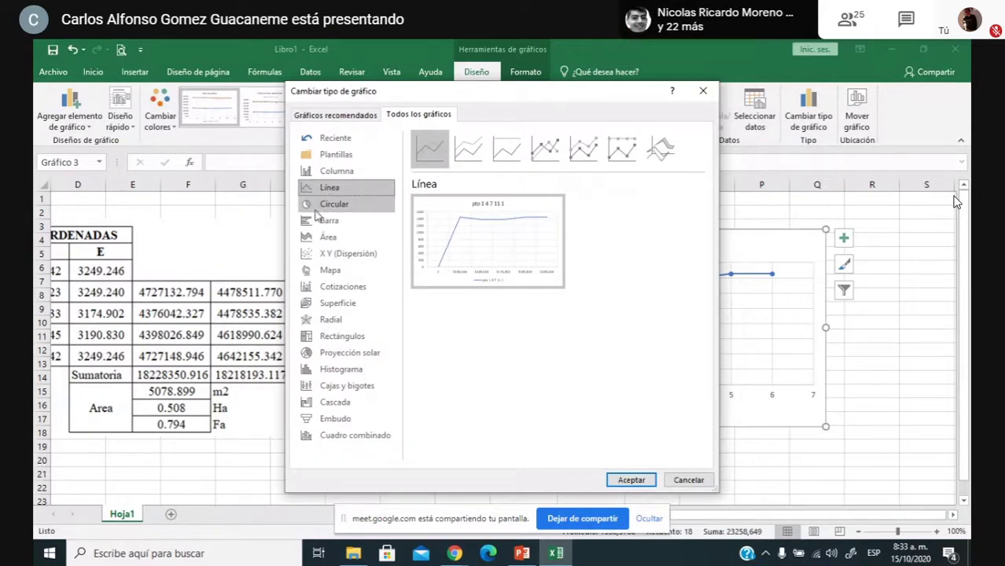
pyautogui.click(321, 259)
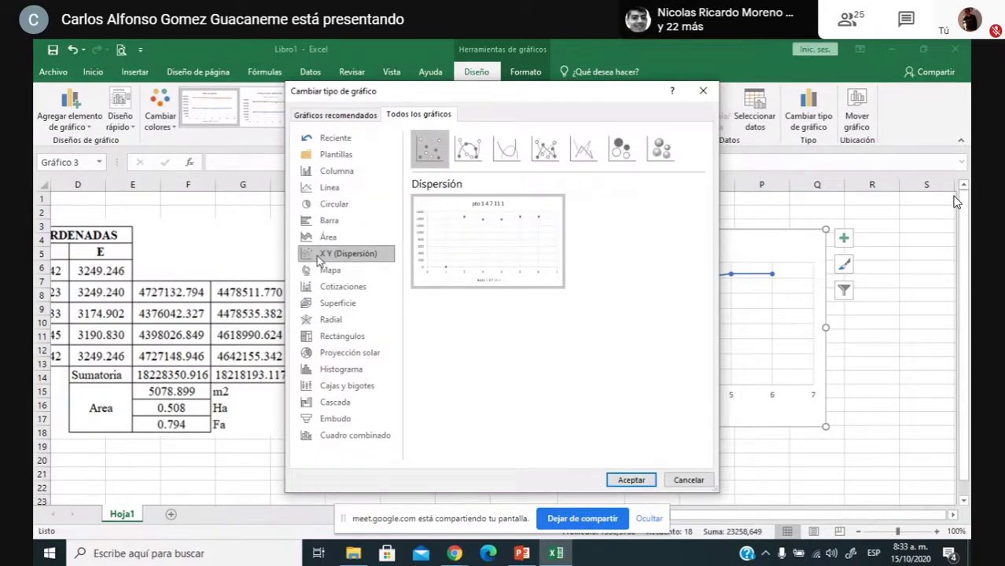
pyautogui.click(333, 307)
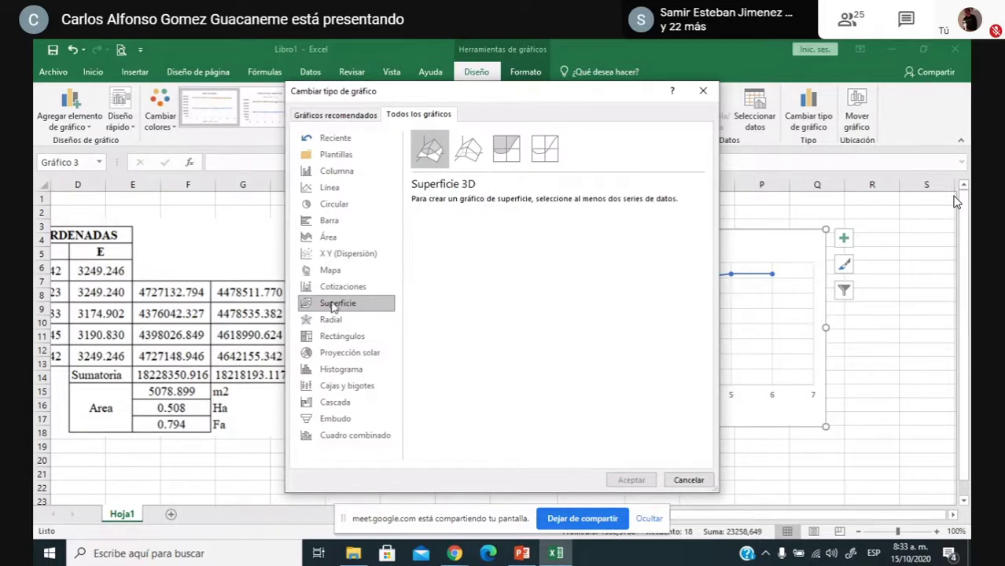
pyautogui.click(338, 190)
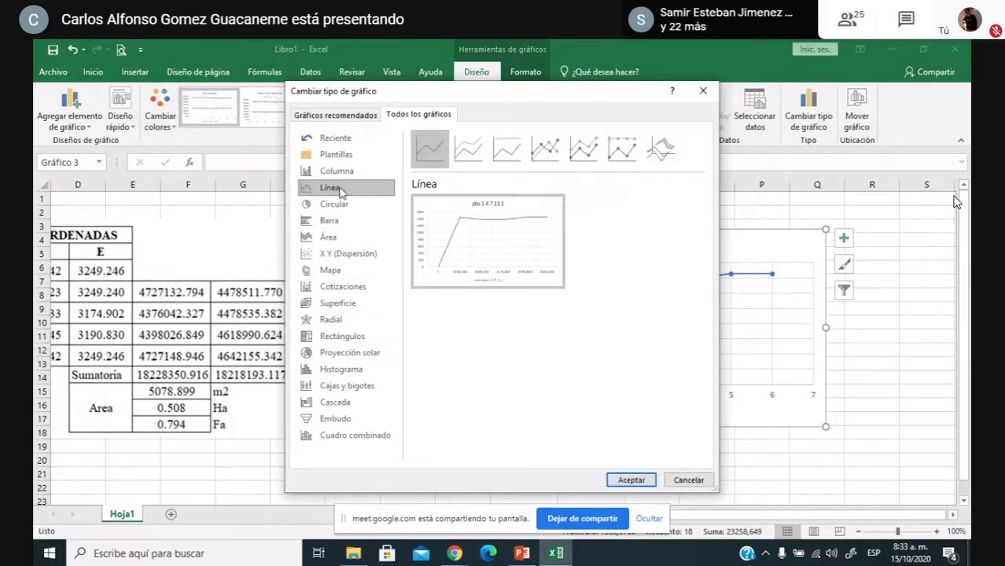
pyautogui.click(548, 149)
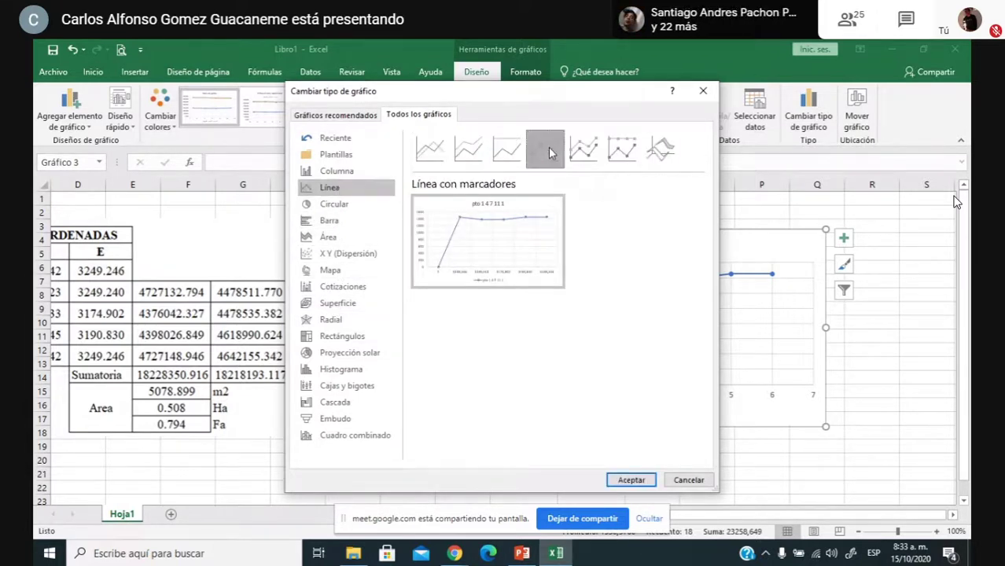
pyautogui.click(689, 479)
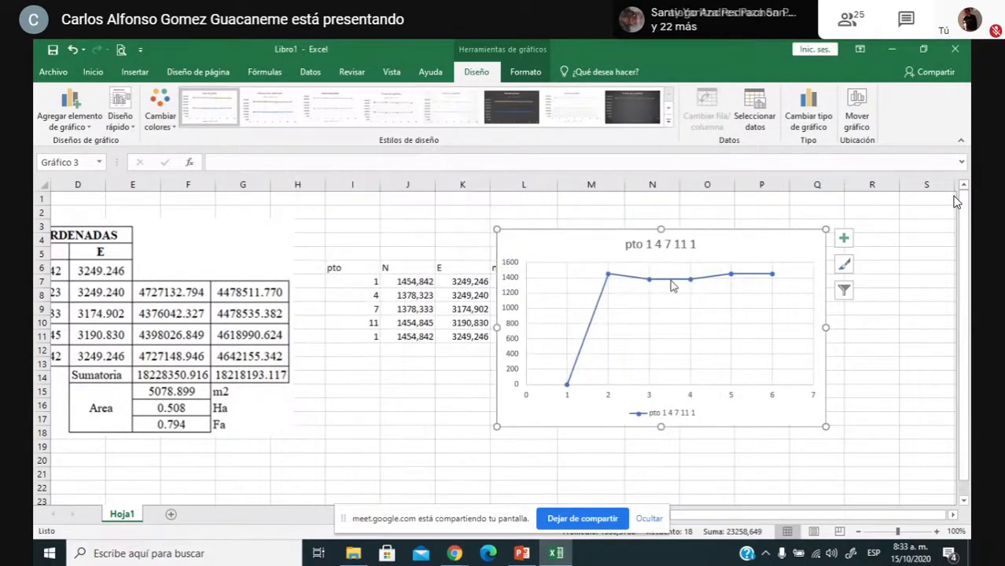
# Step: Exclude the header row from the chart series, using I7:I11 for the name, K7:K11 for X and J7:J11 for Y
pyautogui.click(672, 283)
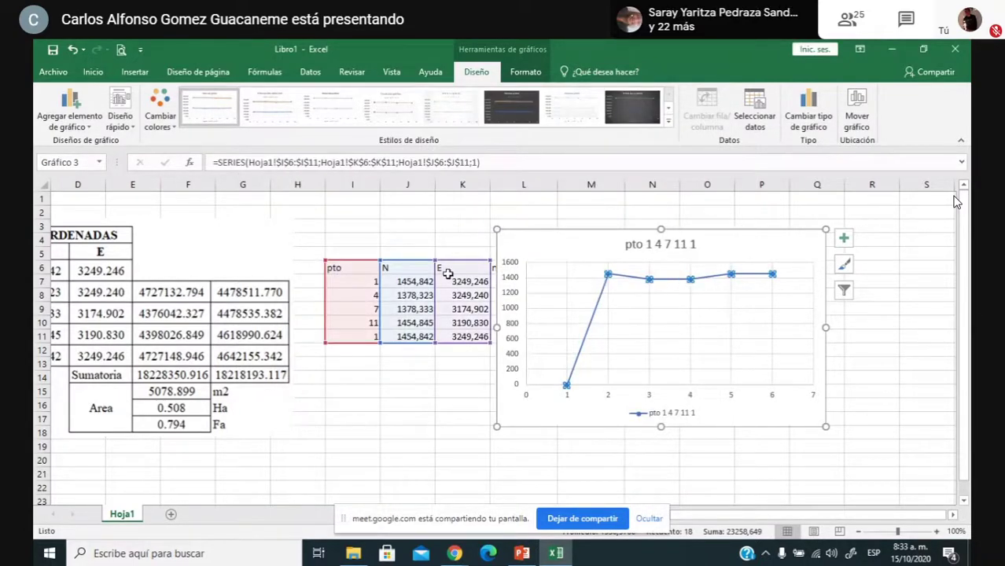
pyautogui.moveTo(379, 262); pyautogui.dragTo(379, 276)
pyautogui.moveTo(436, 263); pyautogui.dragTo(437, 275)
pyautogui.moveTo(490, 259); pyautogui.dragTo(491, 274)
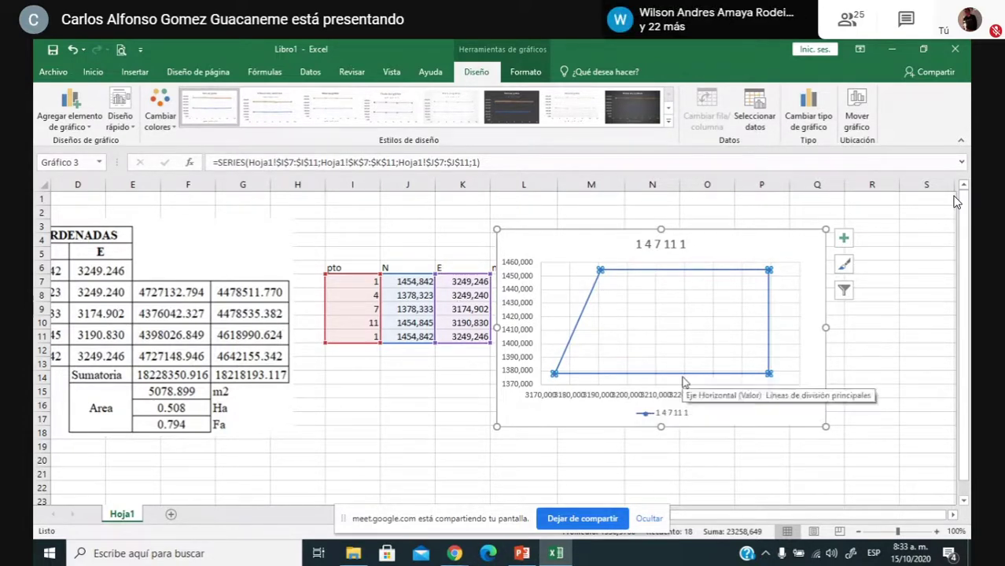
pyautogui.click(464, 389)
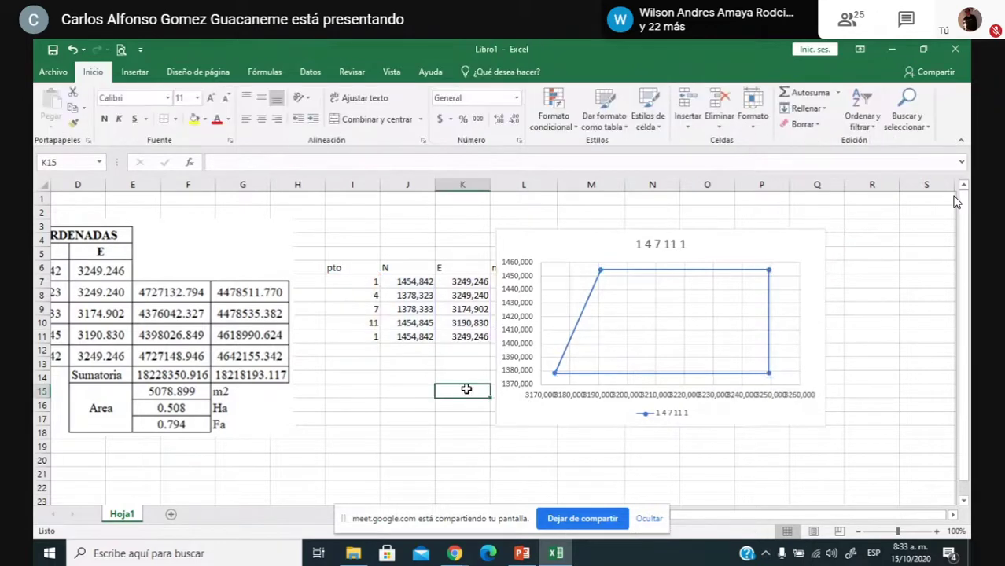
# Step: Try the chart's horizontal axis labels at 90°, and set their text direction to Girar texto 270°
pyautogui.rightClick(670, 398)
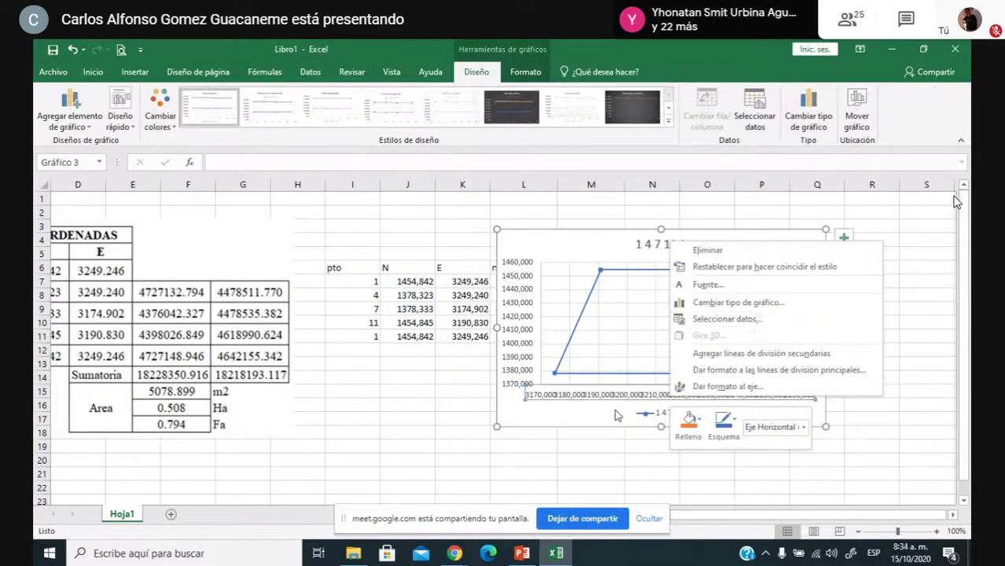
pyautogui.click(720, 387)
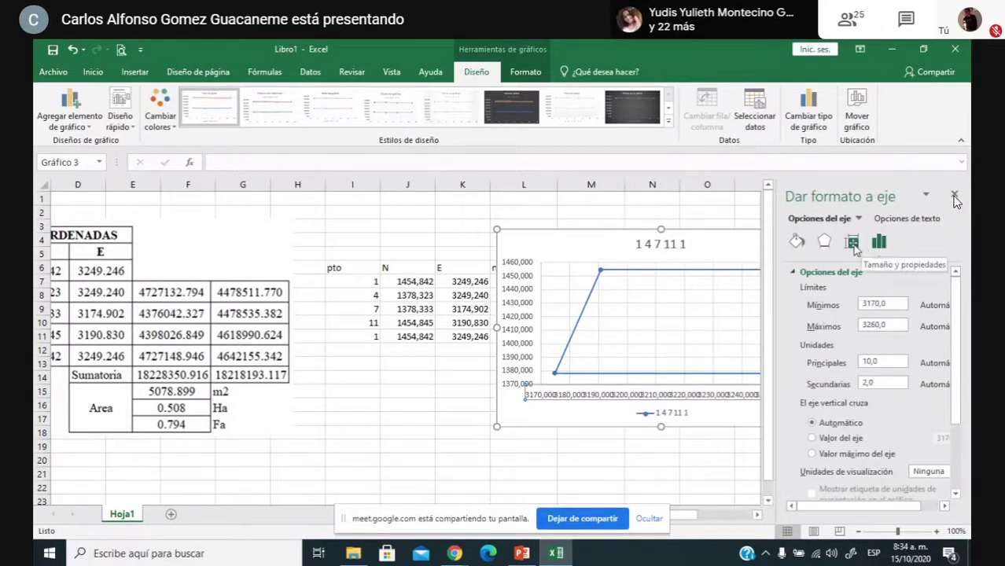
pyautogui.click(822, 244)
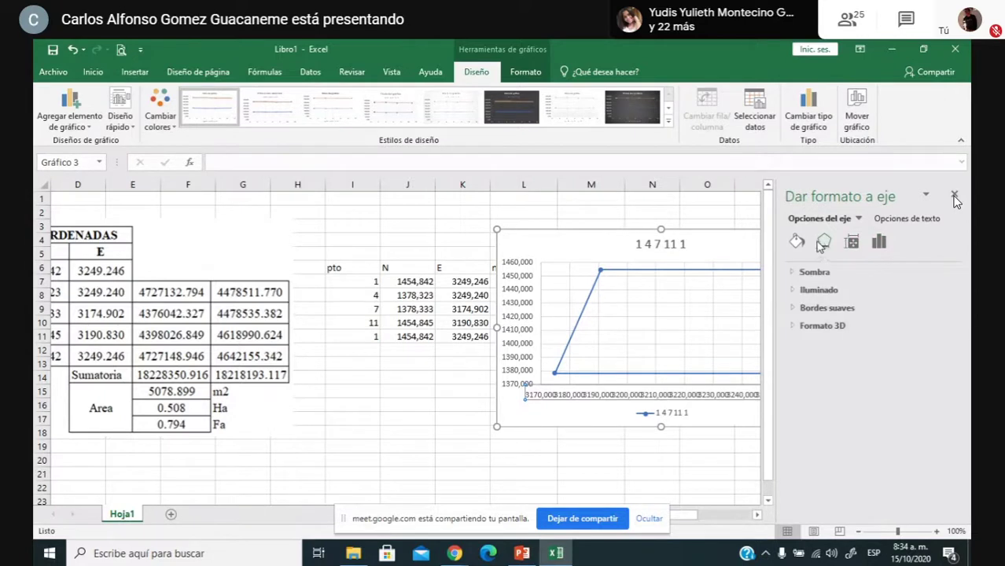
pyautogui.click(797, 242)
pyautogui.click(880, 244)
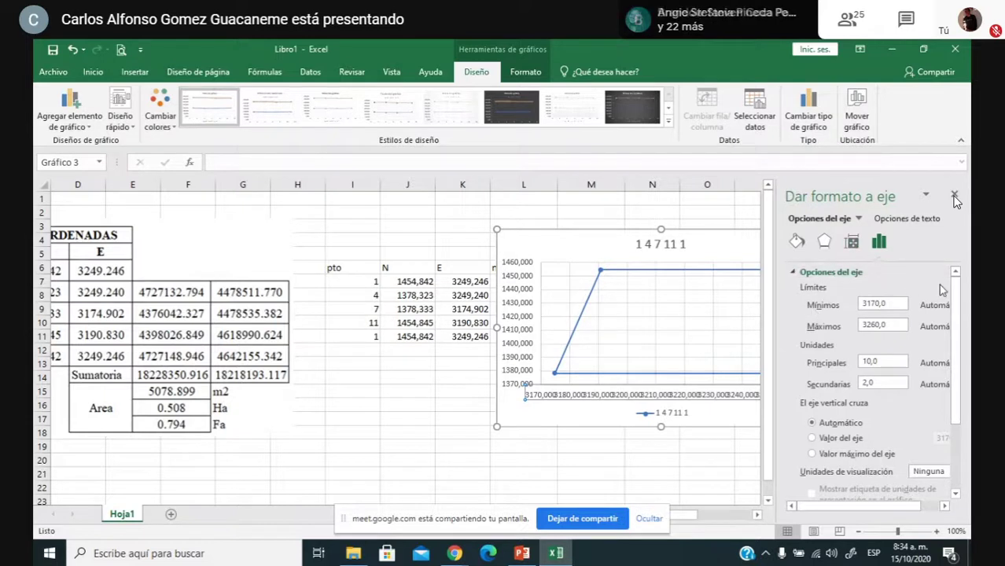
pyautogui.moveTo(956, 319); pyautogui.dragTo(958, 385)
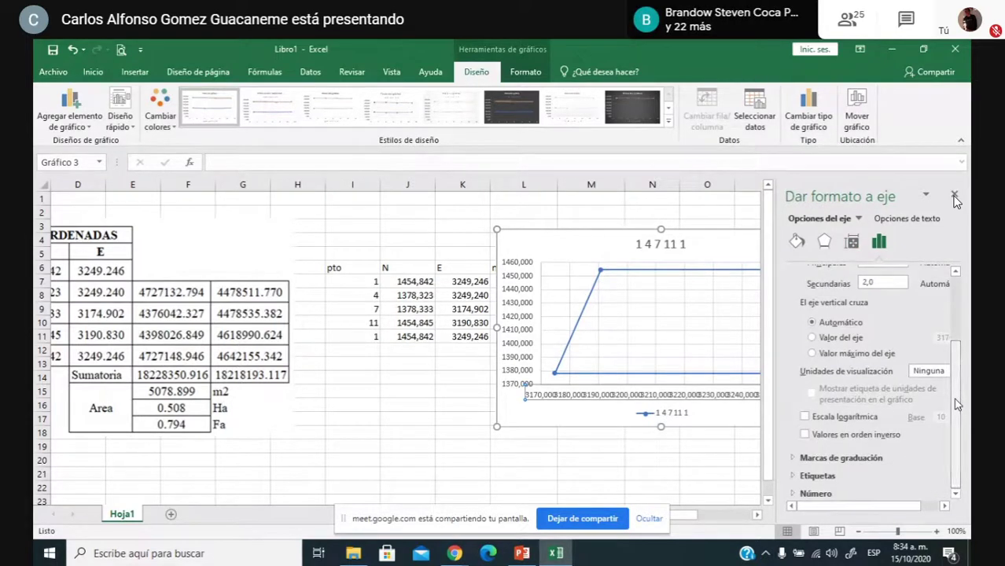
pyautogui.scroll(5, 956, 403)
pyautogui.click(853, 244)
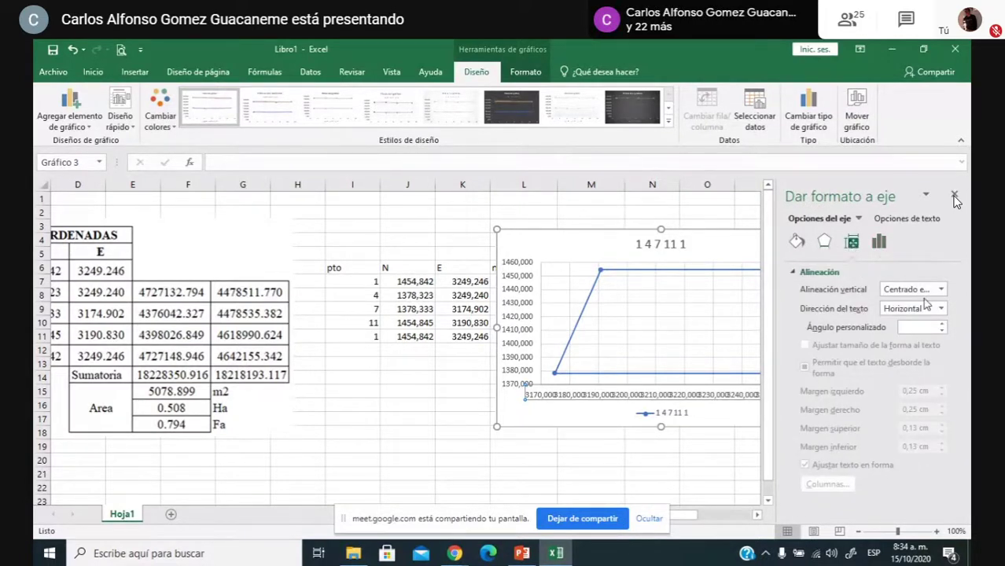
pyautogui.click(940, 309)
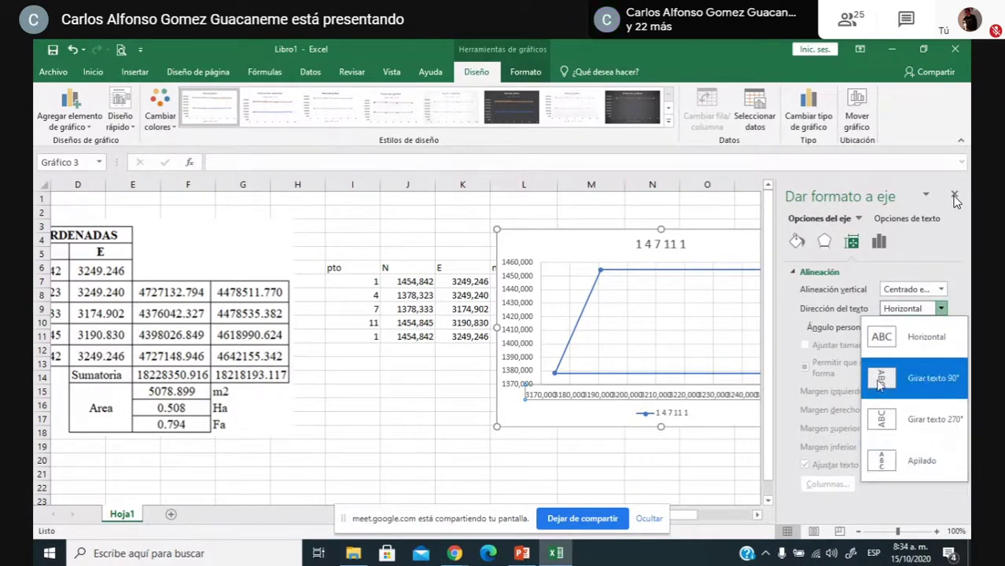
pyautogui.click(879, 380)
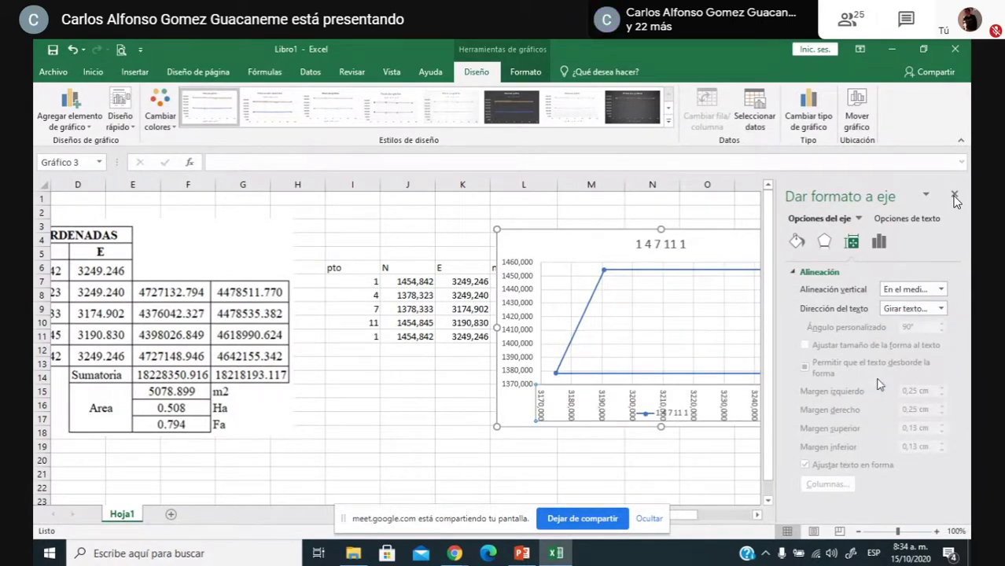
pyautogui.click(941, 309)
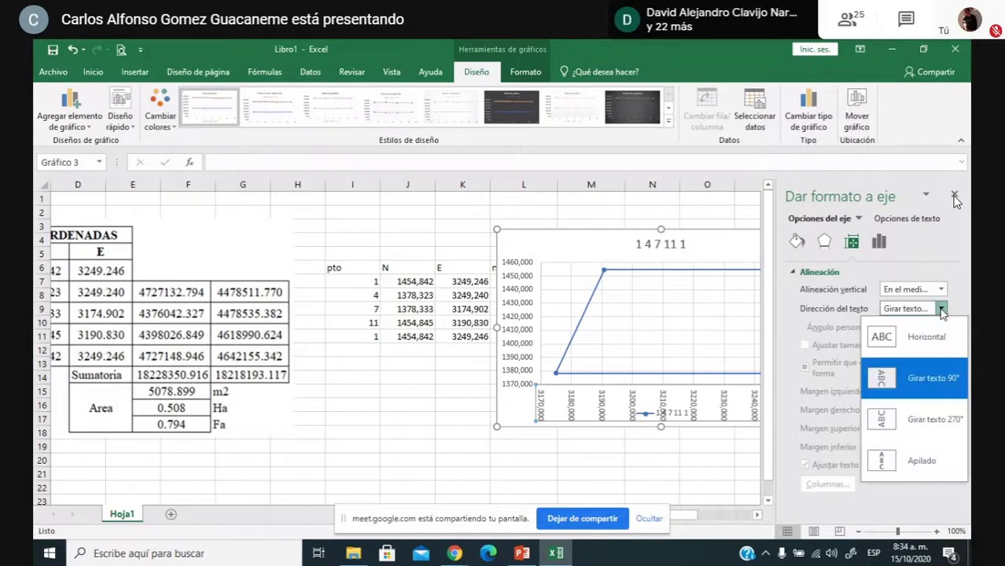
pyautogui.click(873, 421)
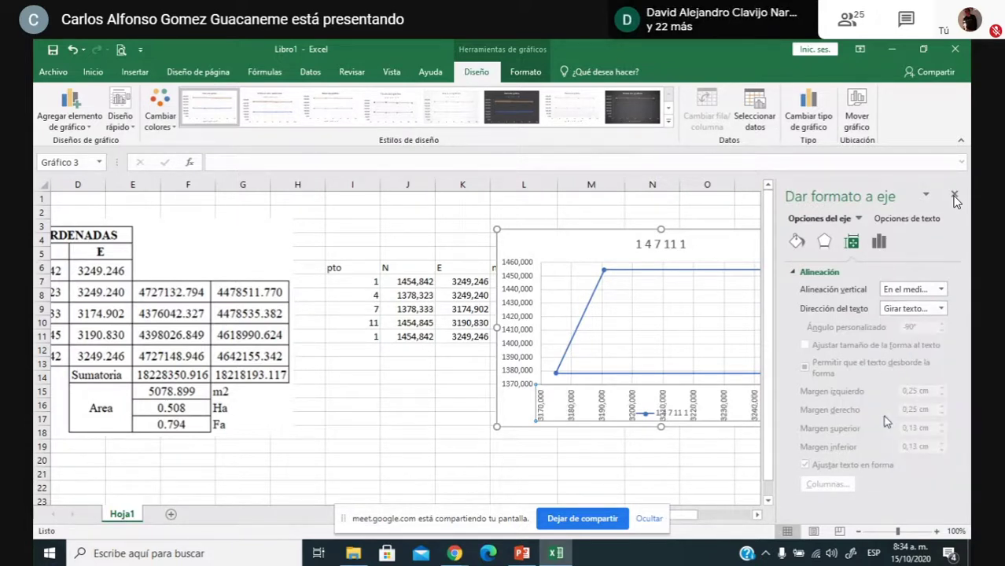
pyautogui.click(663, 471)
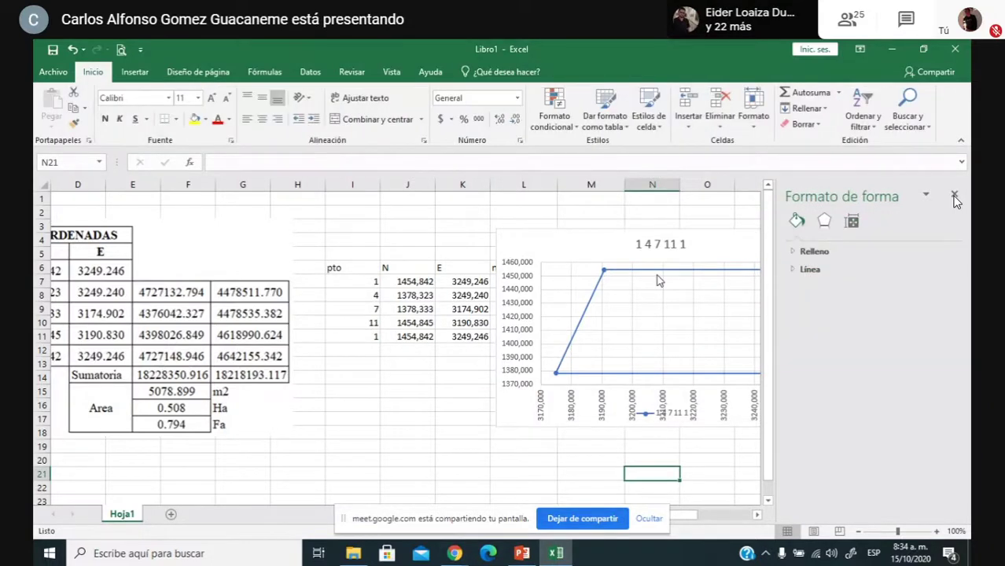
# Step: Close the formatting pane and move the chart beside the ΔN column, clear of the area calculations
pyautogui.click(668, 246)
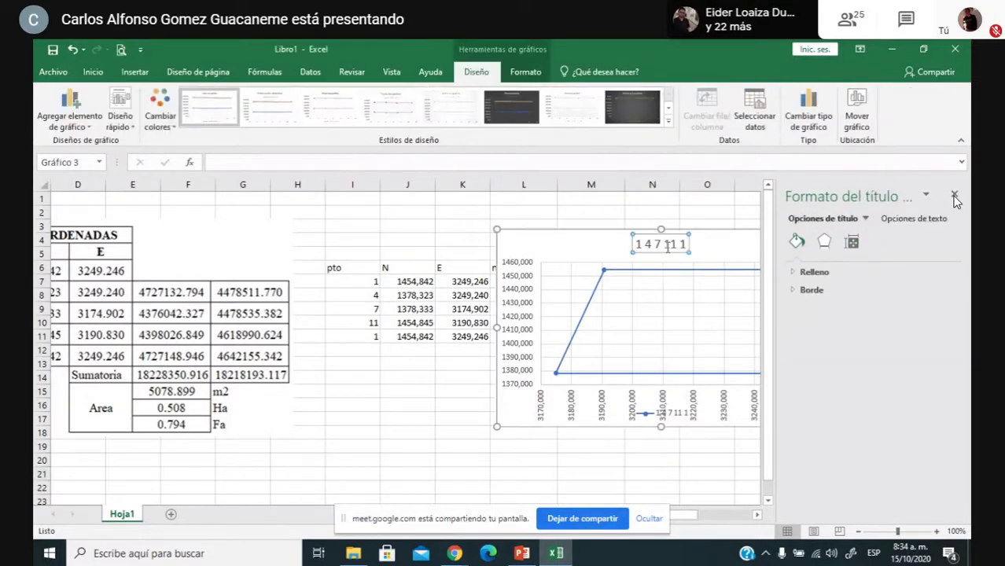
pyautogui.click(393, 460)
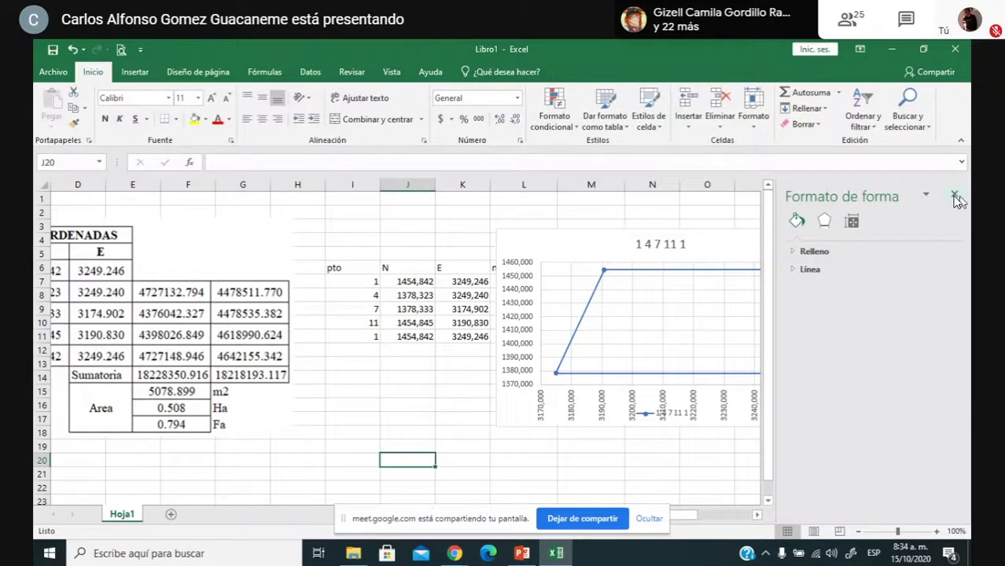
pyautogui.click(954, 196)
pyautogui.moveTo(584, 245); pyautogui.dragTo(716, 280)
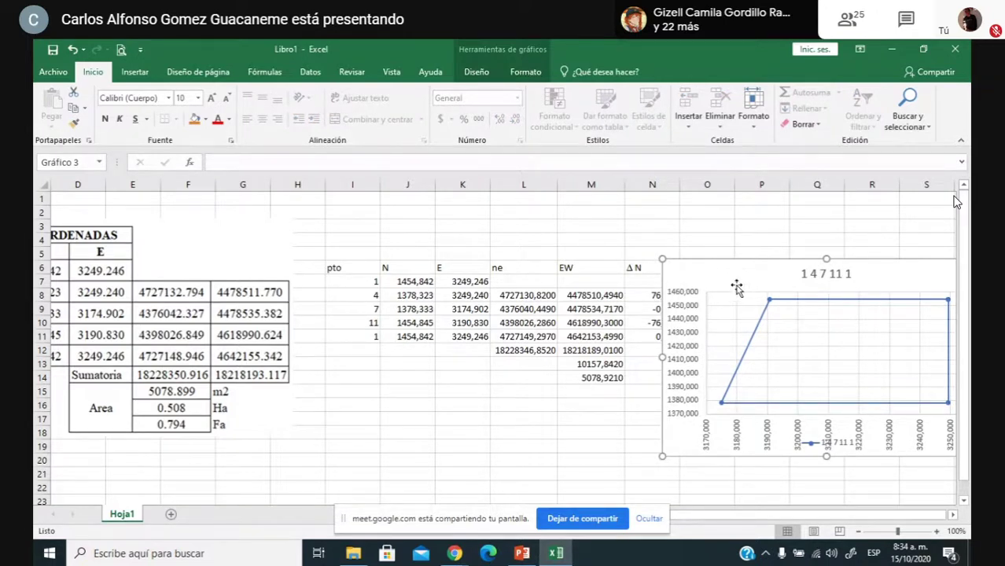
pyautogui.rightClick(741, 288)
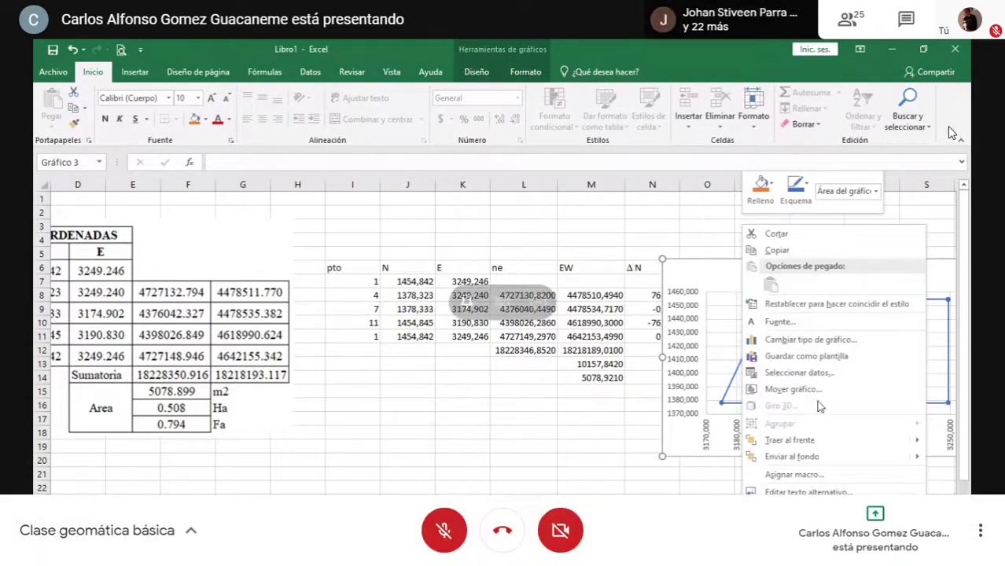
# Step: Check the running recording in OBS and return the Meet presentation to full-screen view
pyautogui.press('Escape')
pyautogui.click(379, 553)
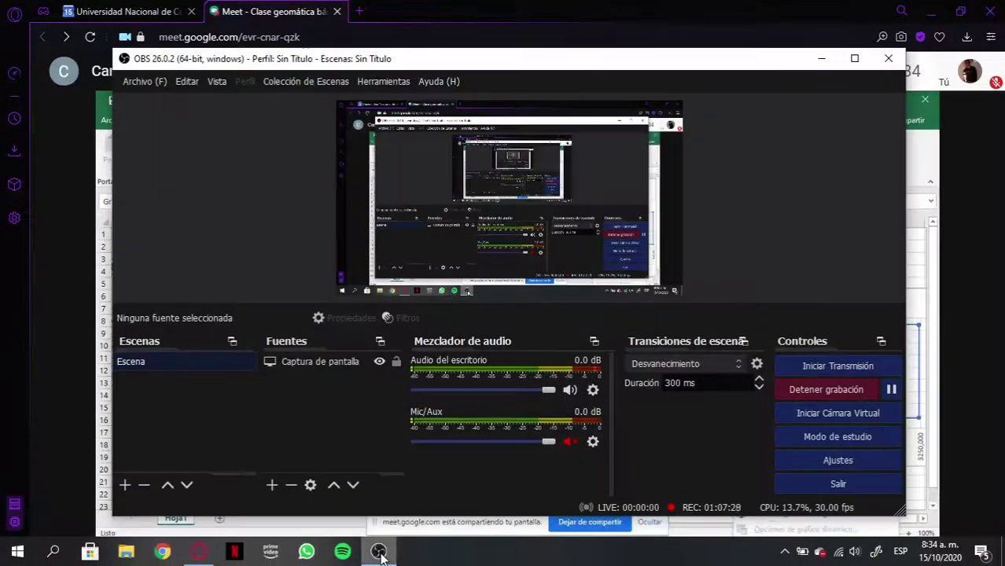
pyautogui.click(379, 553)
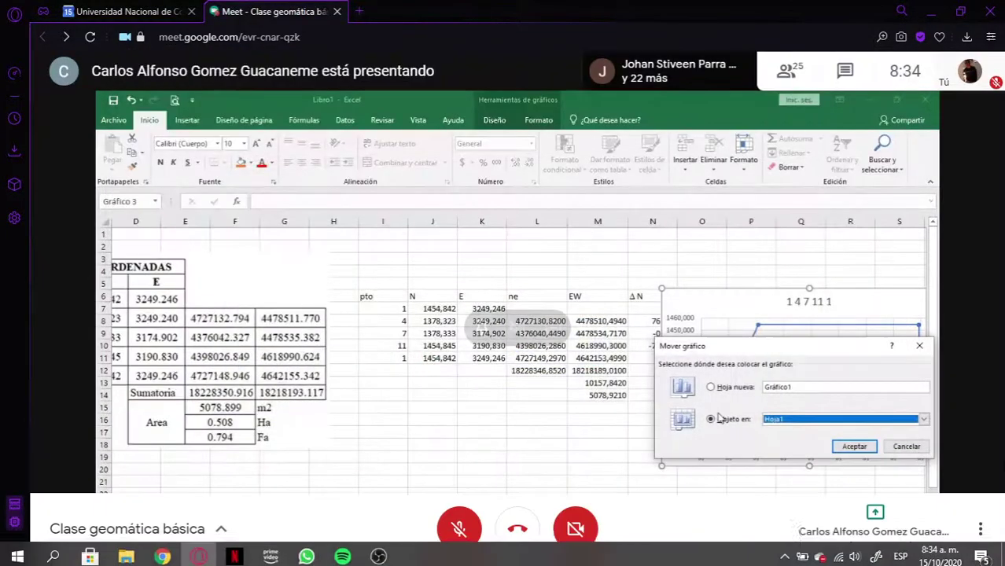
pyautogui.click(977, 533)
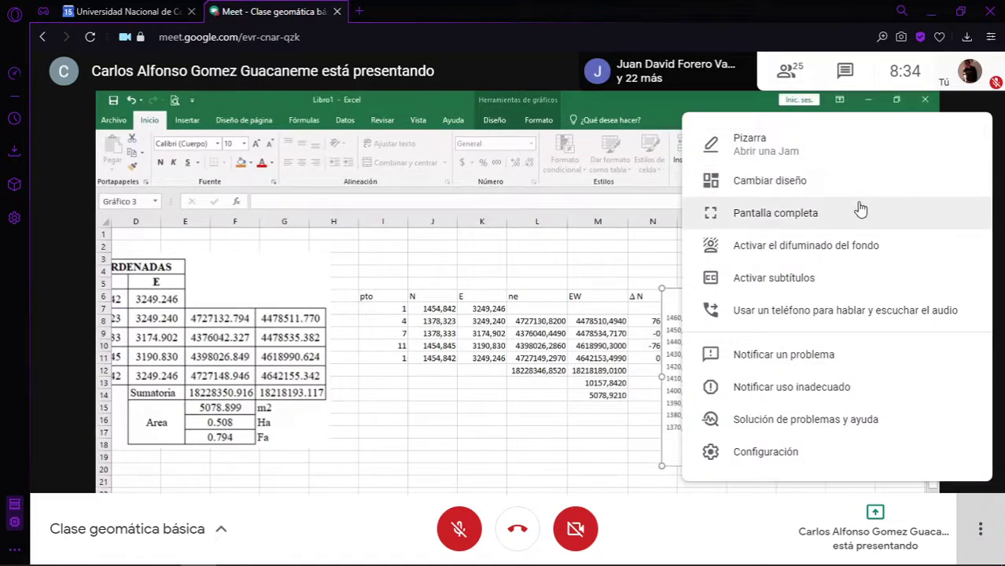
pyautogui.click(861, 208)
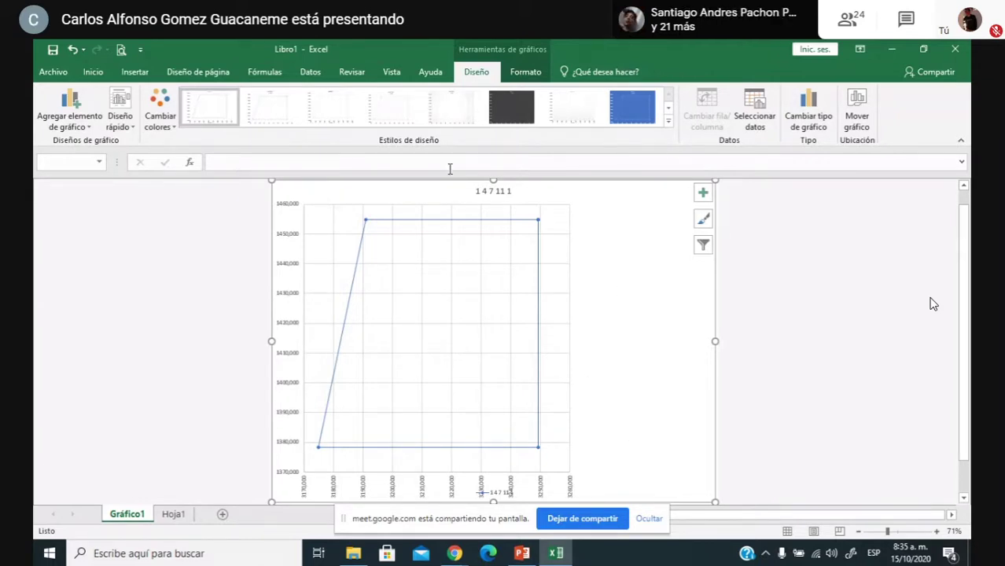
# Step: Save the workbook as 151020 in the Geomatica_S2 folder
pyautogui.click(55, 73)
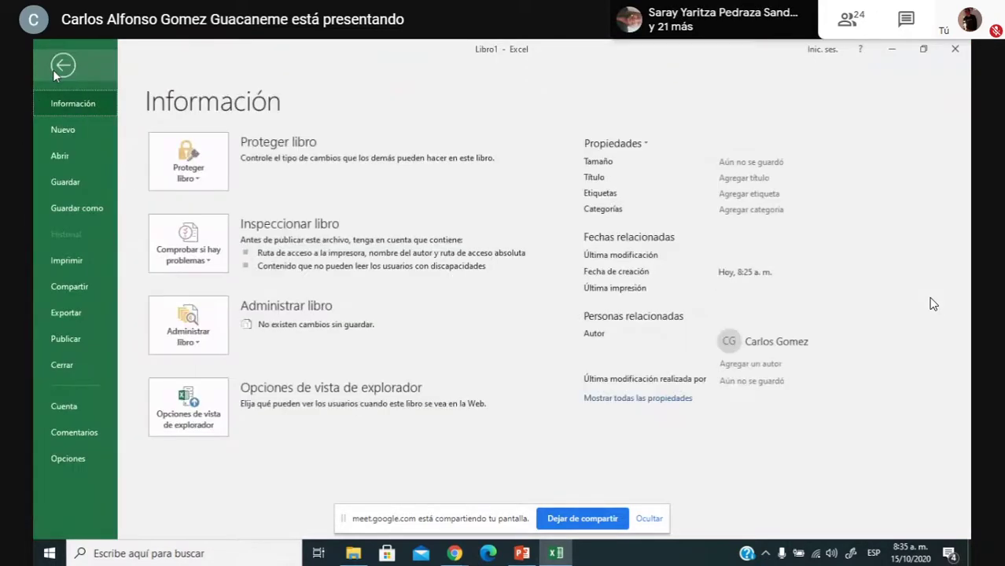
pyautogui.click(76, 208)
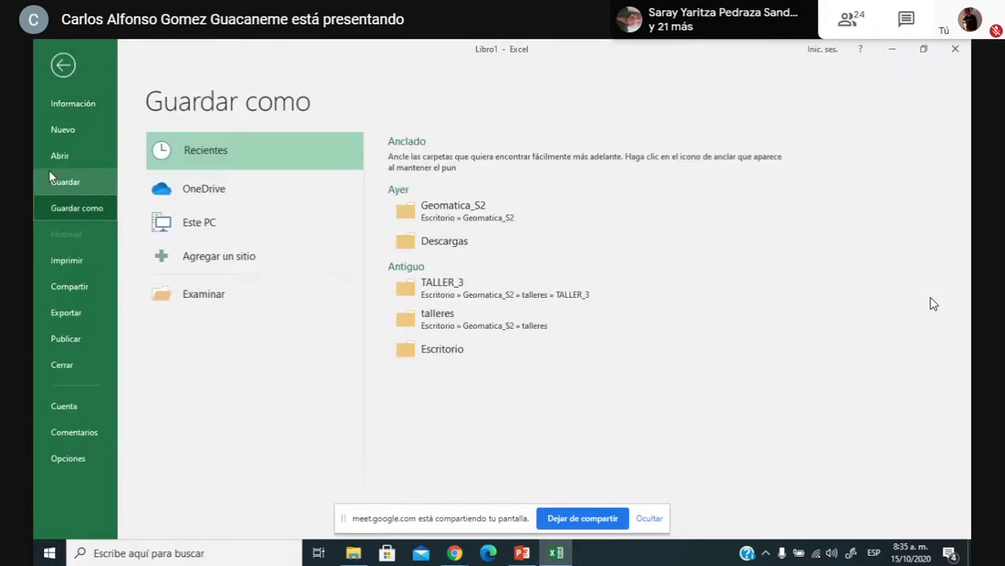
pyautogui.click(475, 221)
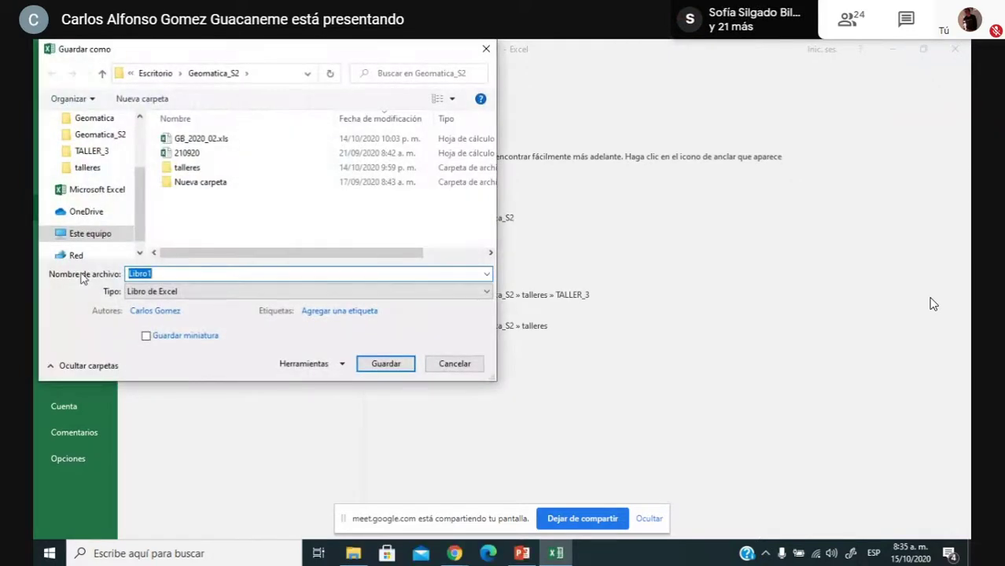
pyautogui.write('151020')
pyautogui.click(386, 364)
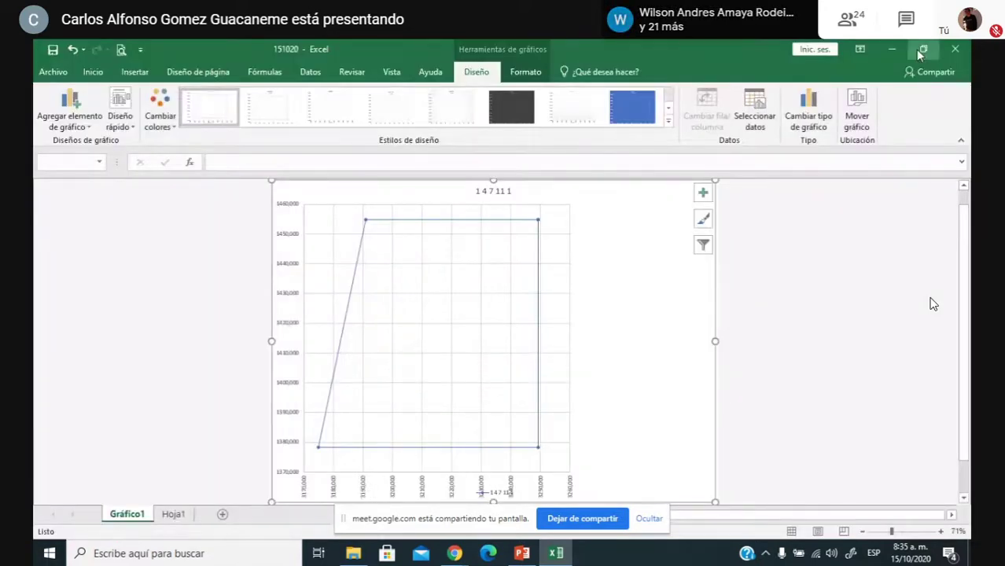
# Step: Switch to the 081020 PowerPoint presentation and deselect the coordinates table on the Área de la Zona Verde slide
pyautogui.click(893, 51)
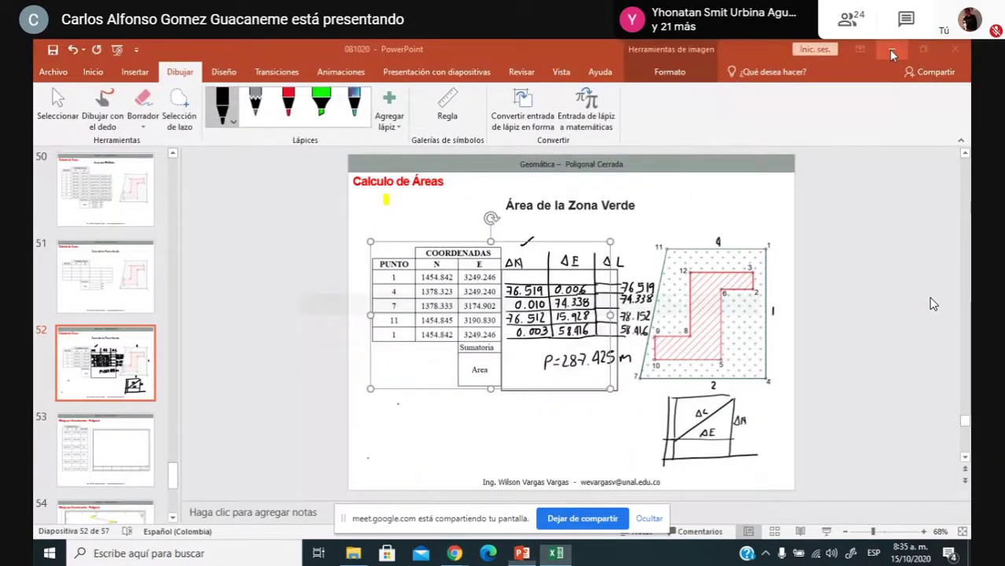
pyautogui.click(442, 445)
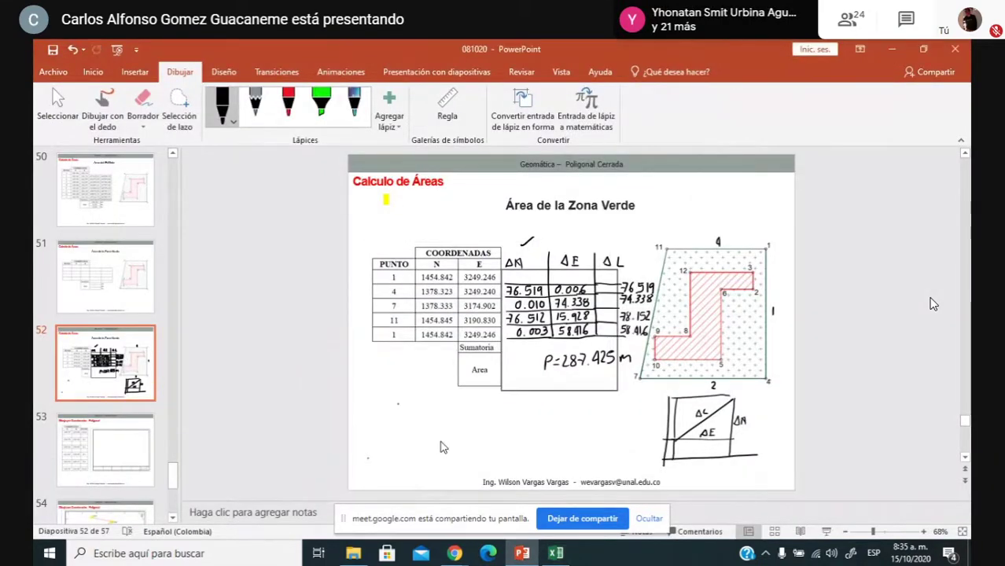